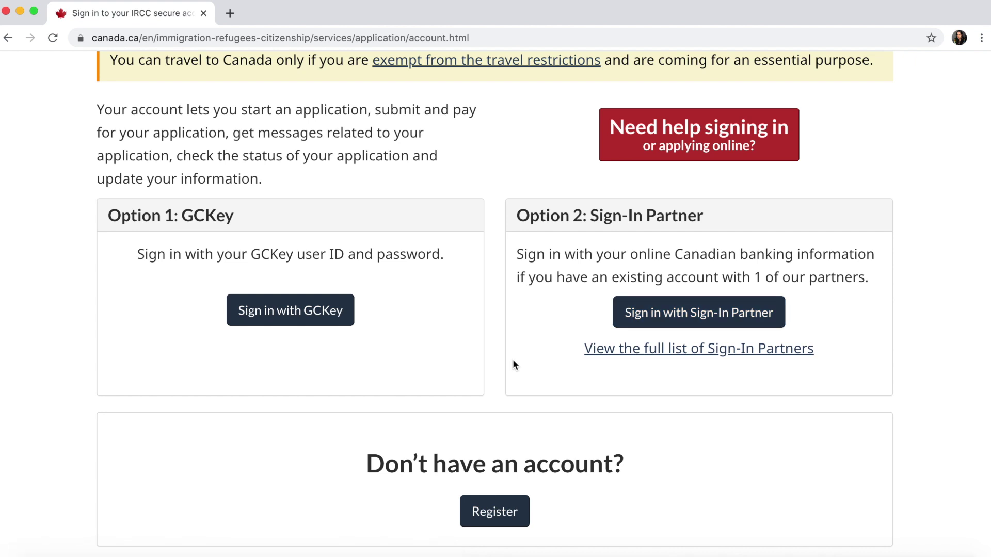
# - Open the account registration page, review its GCKey and Sign-In Partner options, and bring up the list of Sign-In Partners
pyautogui.scroll(-3, 513, 363)
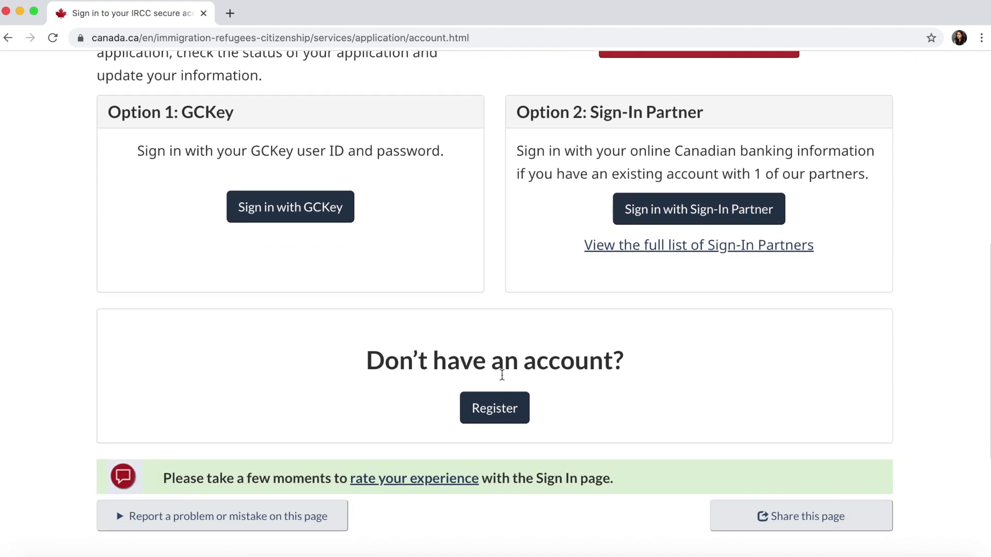
pyautogui.click(497, 415)
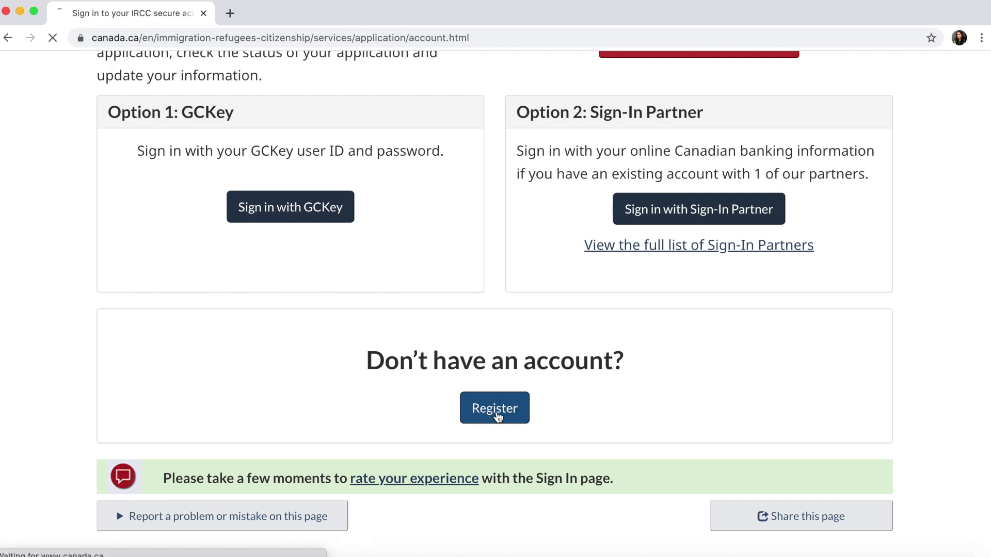
pyautogui.scroll(-15, 498, 416)
pyautogui.scroll(-4, 496, 416)
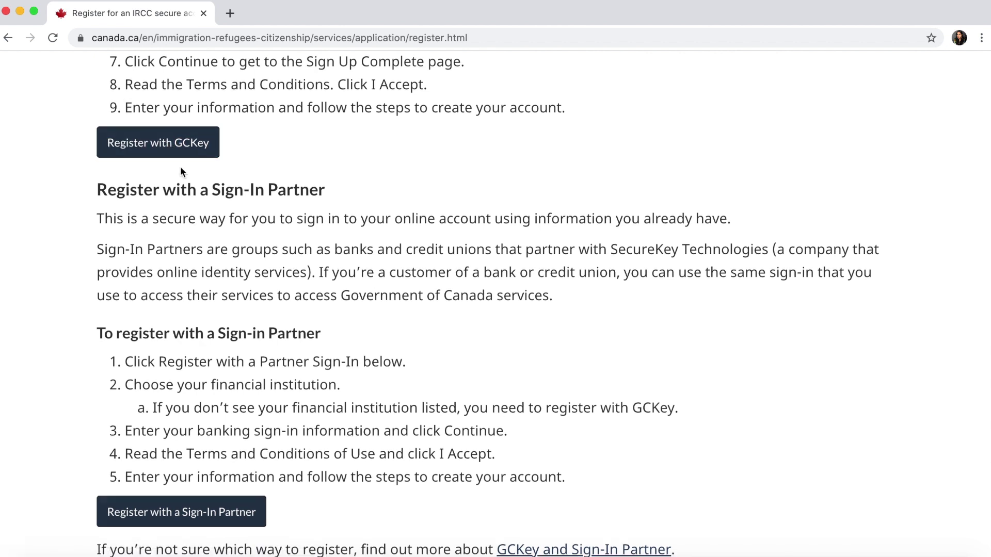
pyautogui.scroll(-2, 180, 172)
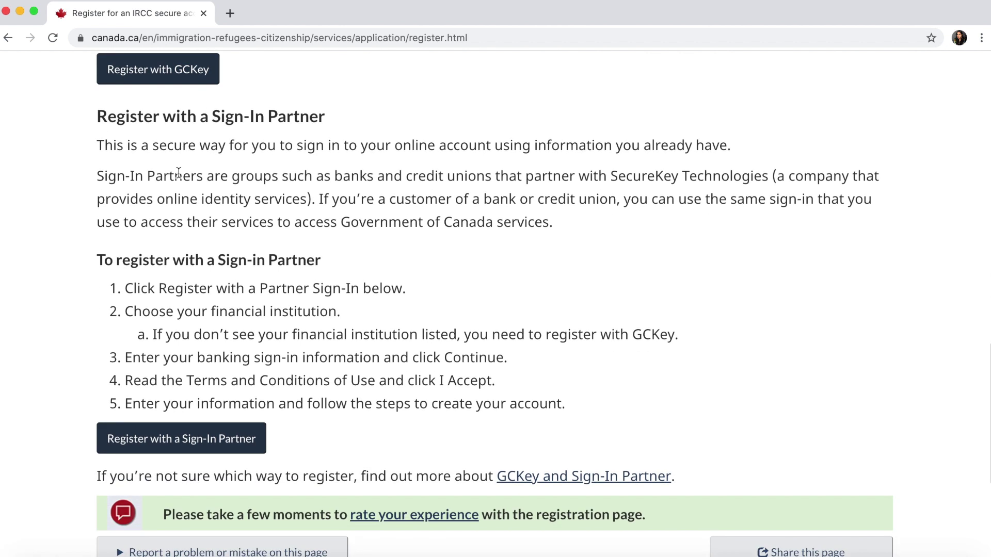
pyautogui.click(168, 452)
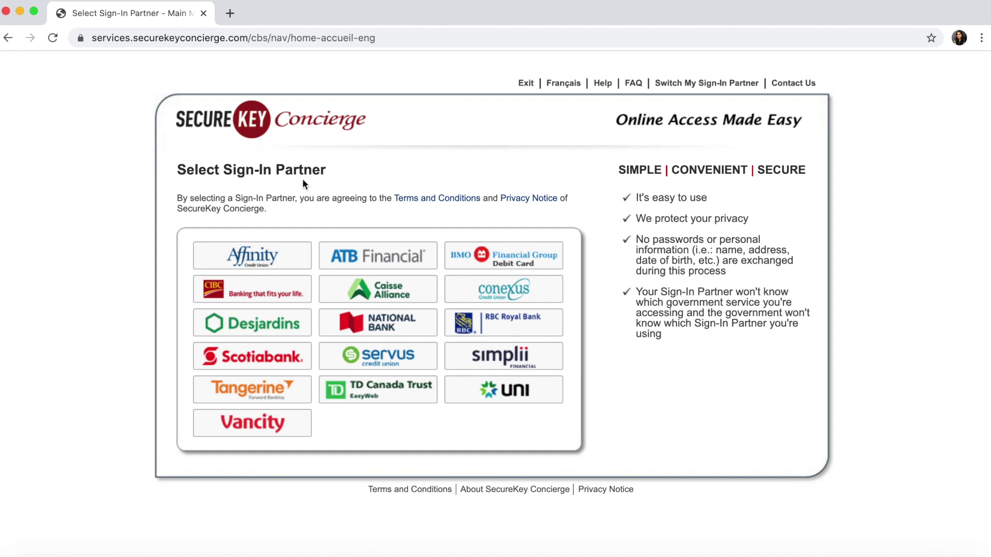
# - Return to the IRCC account sign-in page and sign in with GCKey
pyautogui.click(11, 42)
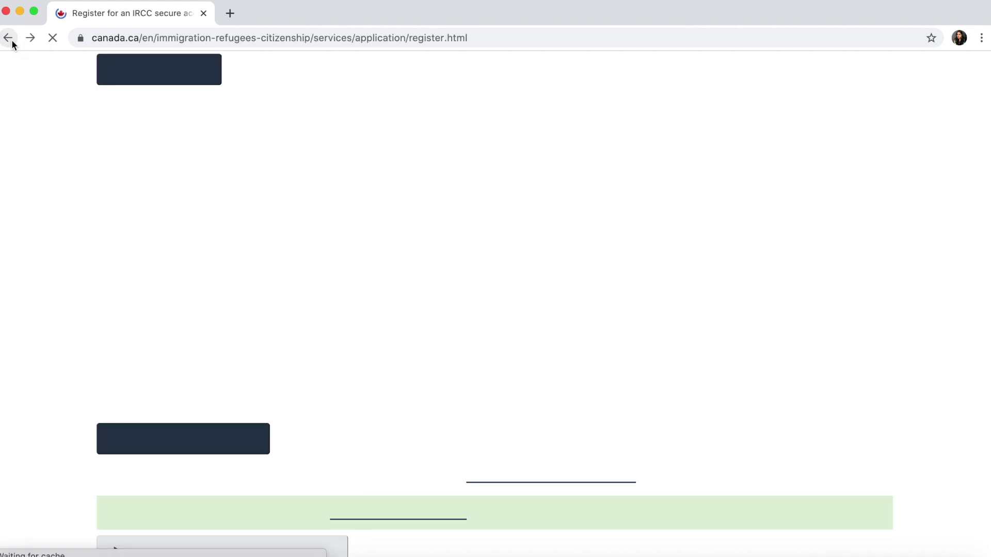
pyautogui.scroll(4, 165, 262)
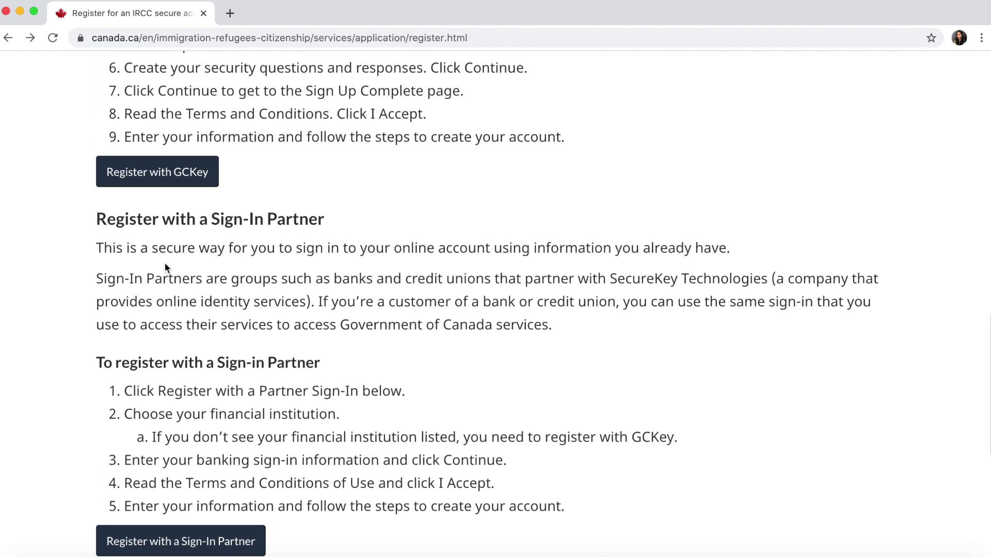
pyautogui.click(11, 46)
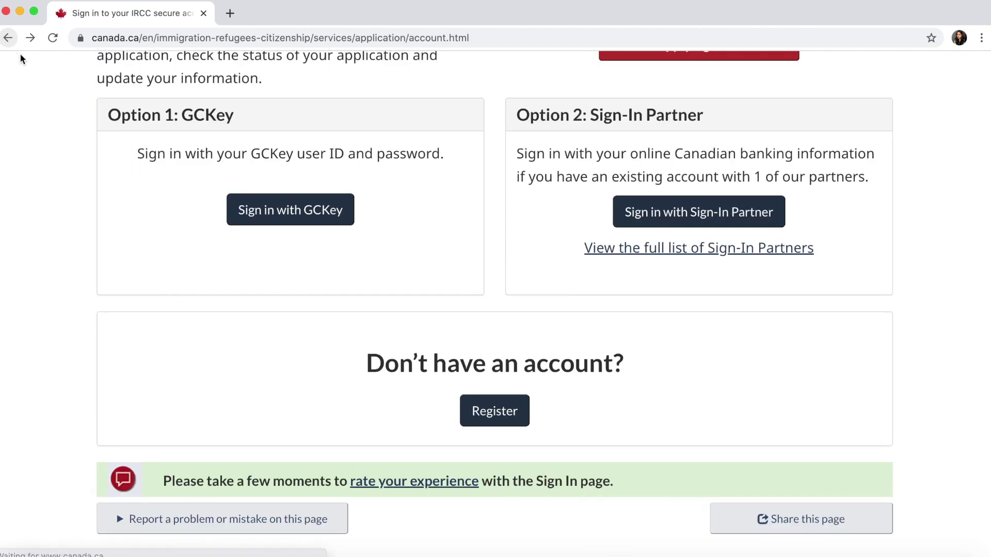
pyautogui.click(310, 219)
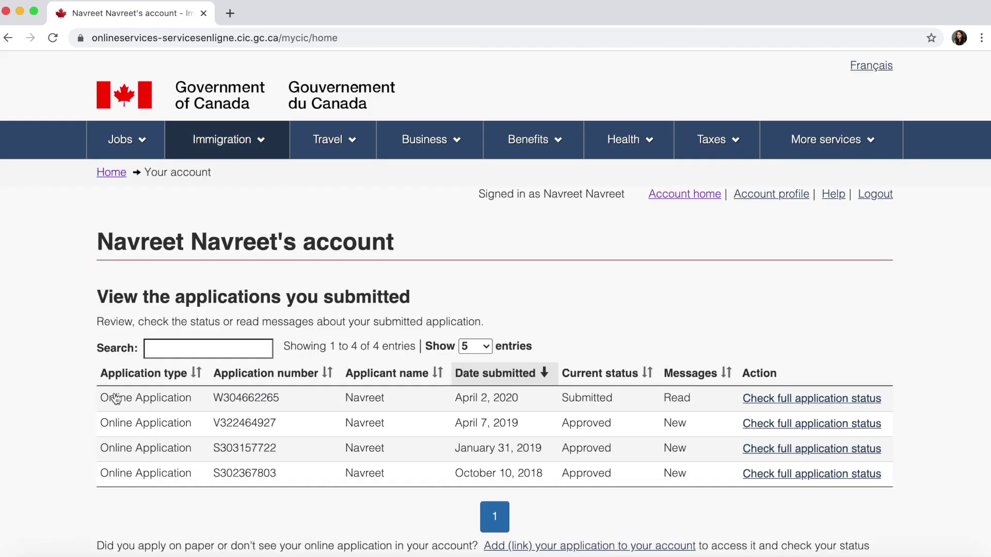
# - Review the account home page's application sections and start a new "Apply to come to Canada" application
pyautogui.scroll(-15, 263, 356)
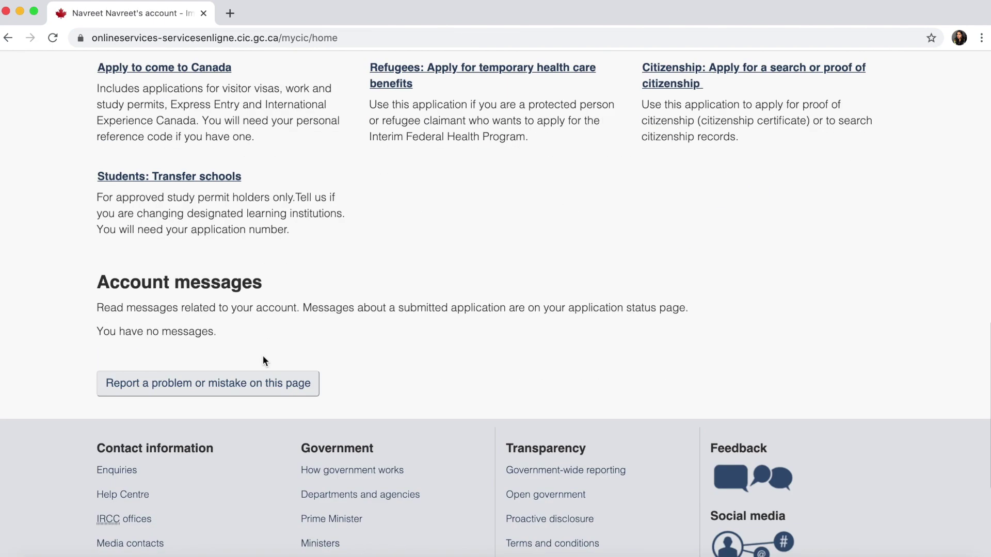
pyautogui.scroll(3, 263, 356)
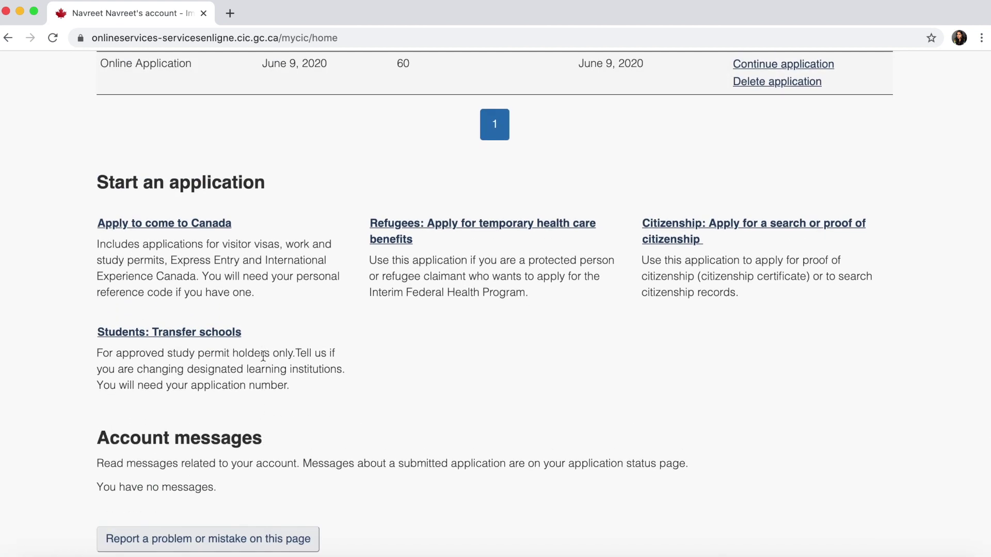
pyautogui.scroll(-2, 263, 356)
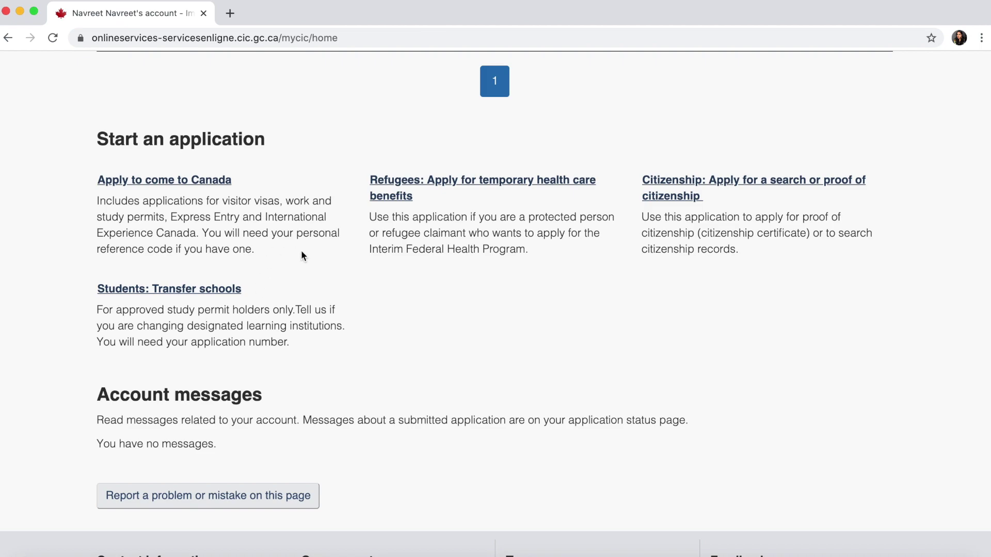
pyautogui.scroll(9, 301, 249)
pyautogui.scroll(-4, 301, 250)
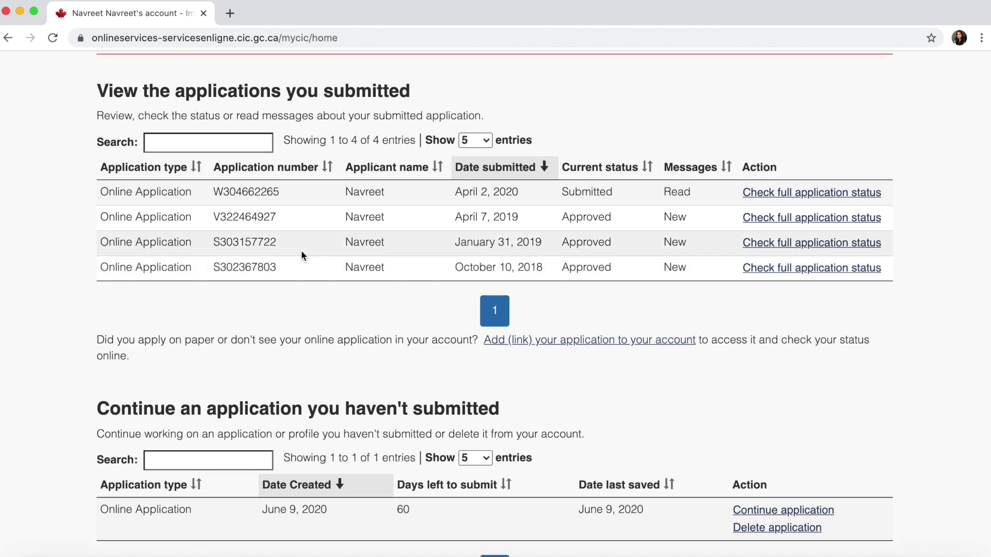
pyautogui.scroll(-9, 302, 250)
pyautogui.scroll(-2, 301, 254)
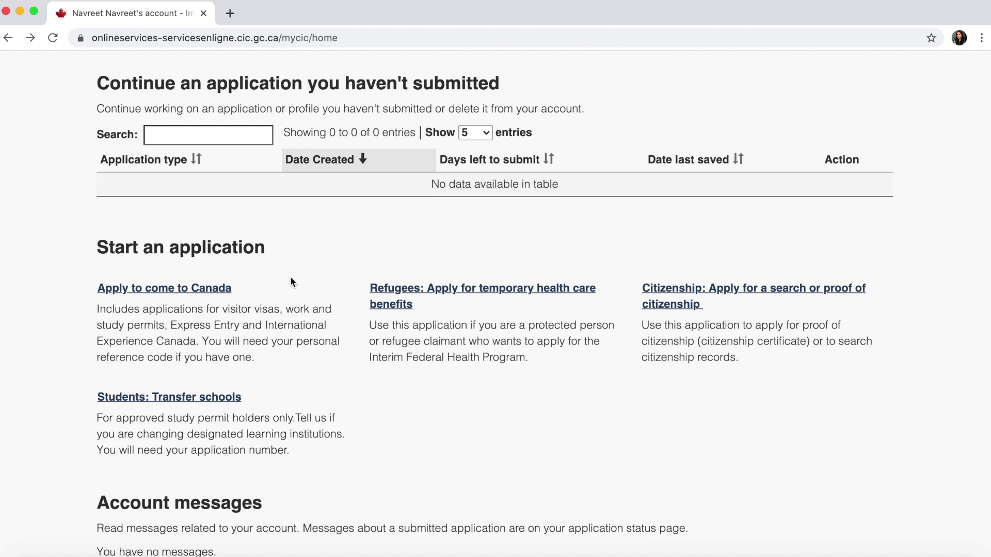
pyautogui.click(194, 293)
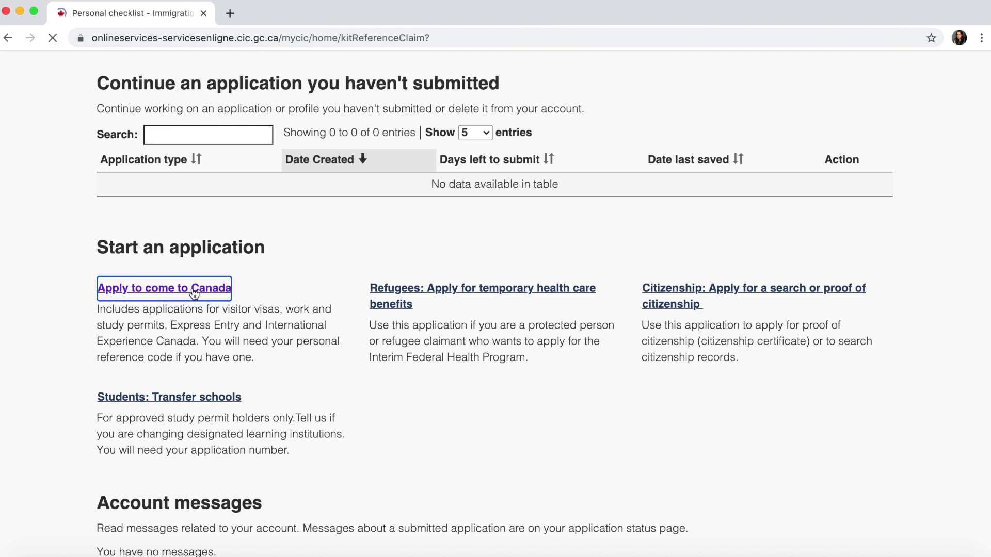
# - Without a personal reference code, start the eligibility questionnaire for a visitor visa, study and/or work permit
pyautogui.scroll(-2, 303, 356)
pyautogui.scroll(-2, 304, 359)
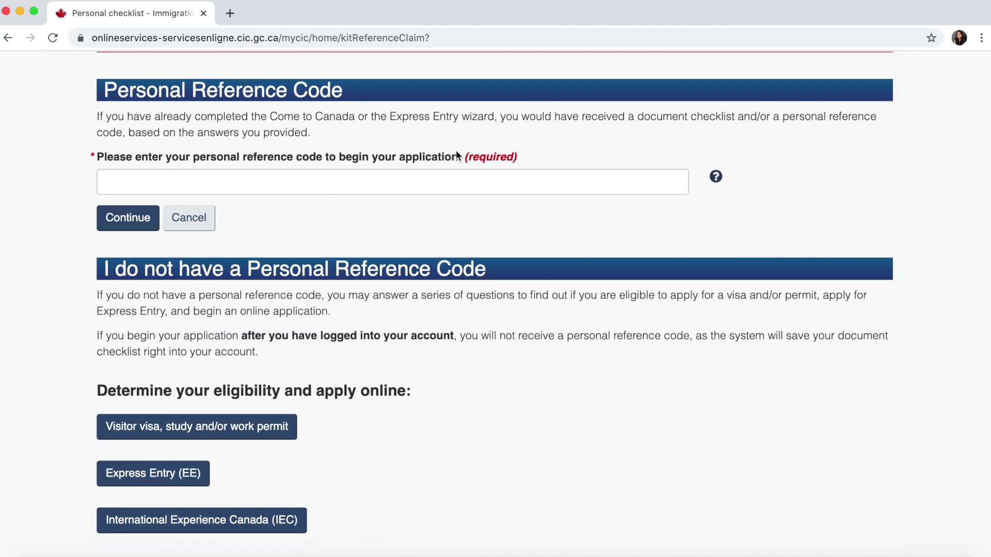
pyautogui.scroll(-2, 355, 265)
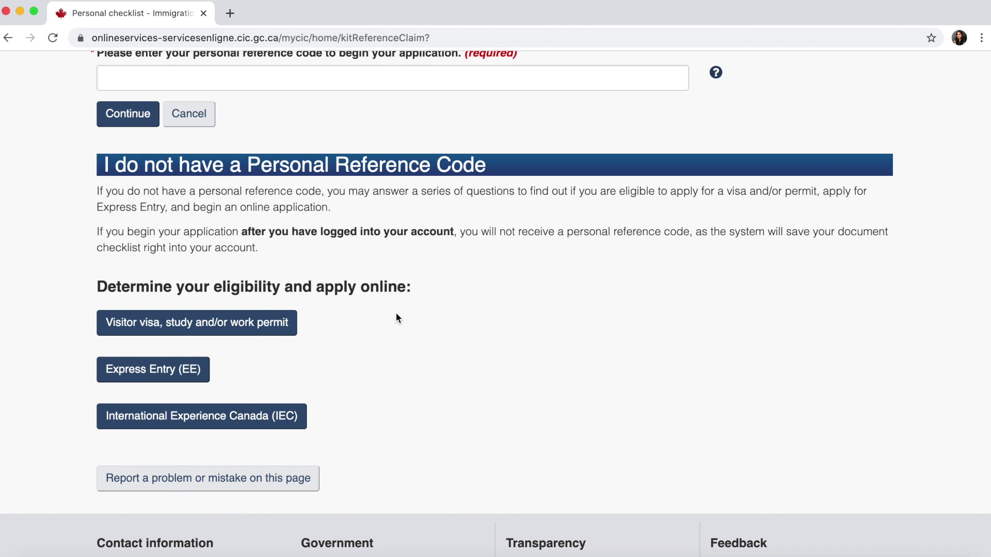
pyautogui.click(239, 329)
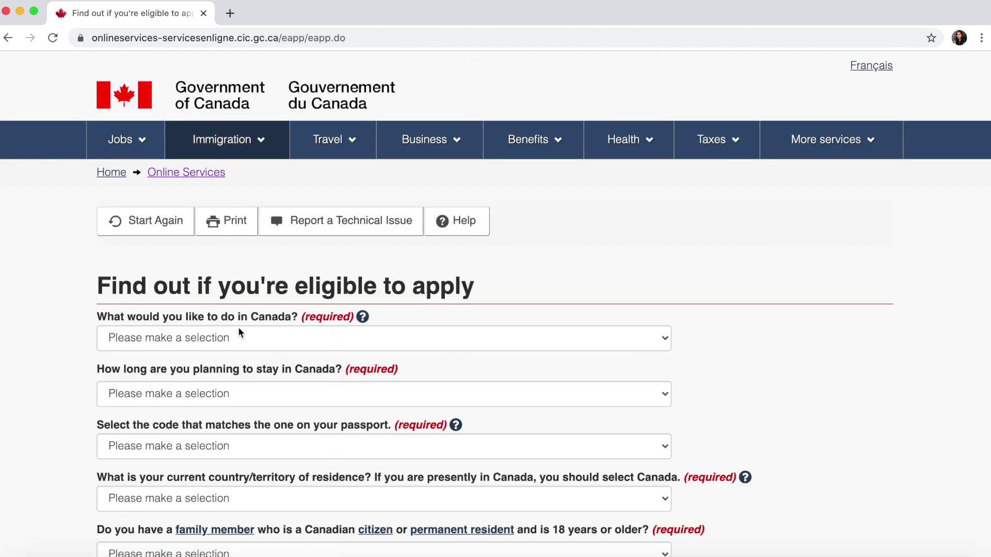
# - Answer that the purpose in Canada is Work and the planned stay is "Temporarily - more than 6 months"
pyautogui.scroll(-1, 398, 333)
pyautogui.scroll(-5, 397, 335)
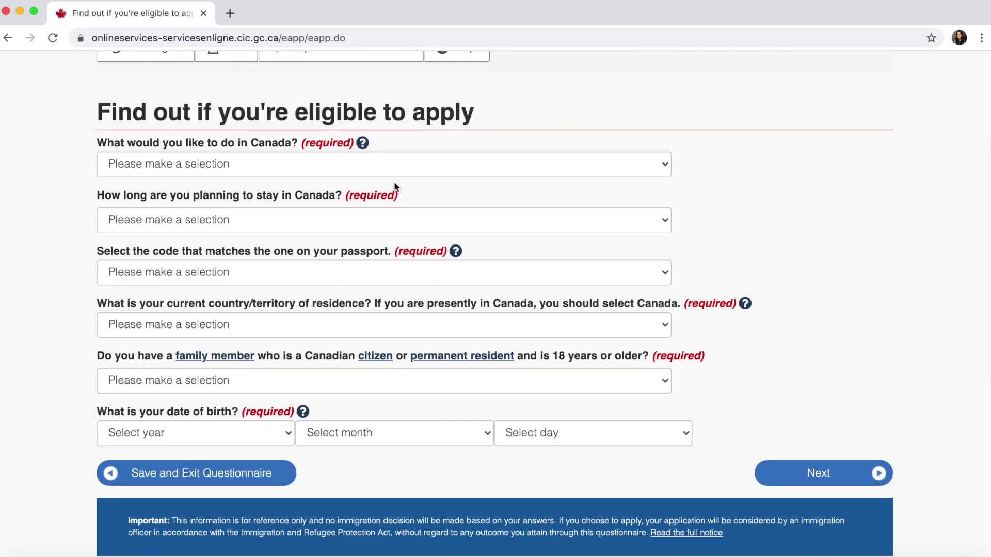
pyautogui.click(400, 165)
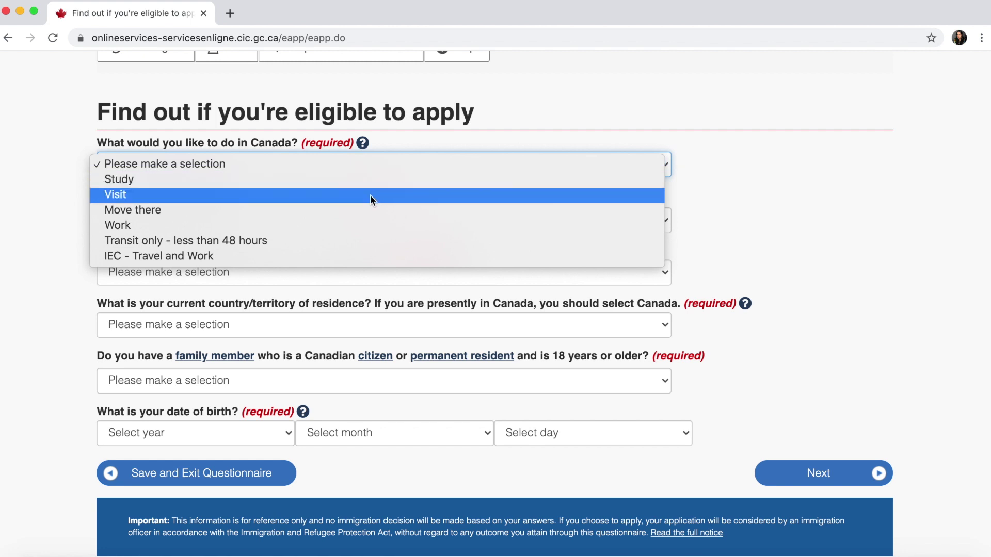
pyautogui.click(301, 223)
pyautogui.scroll(-1, 301, 222)
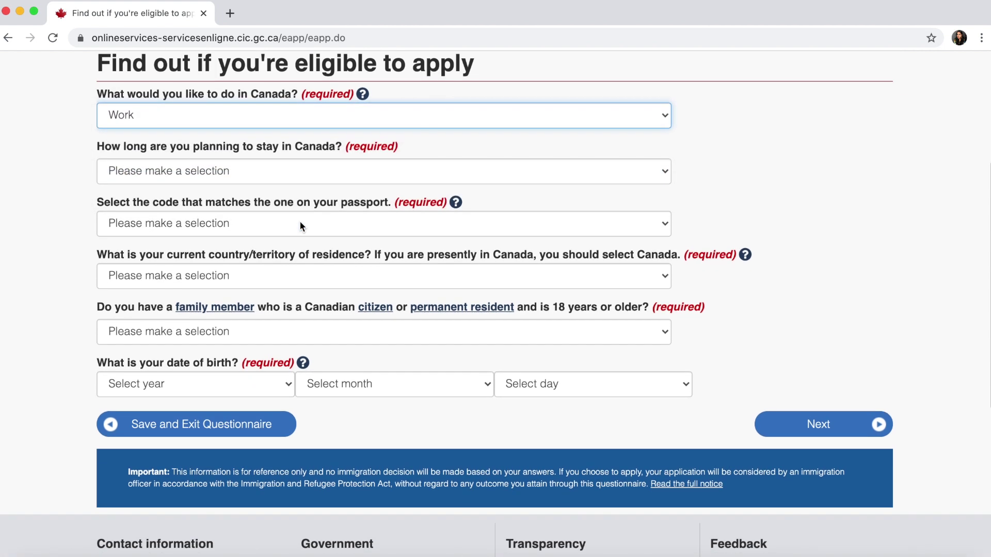
pyautogui.click(303, 172)
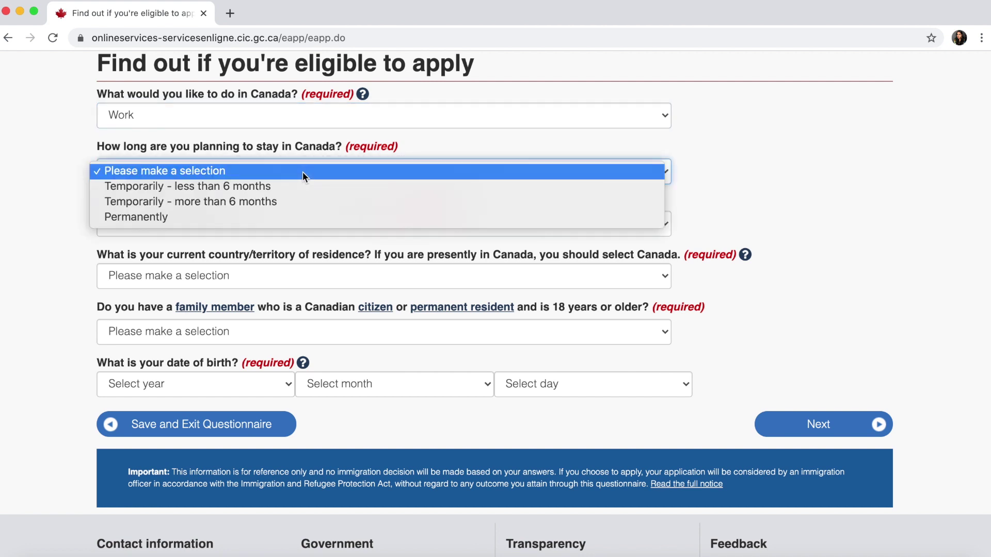
pyautogui.click(286, 202)
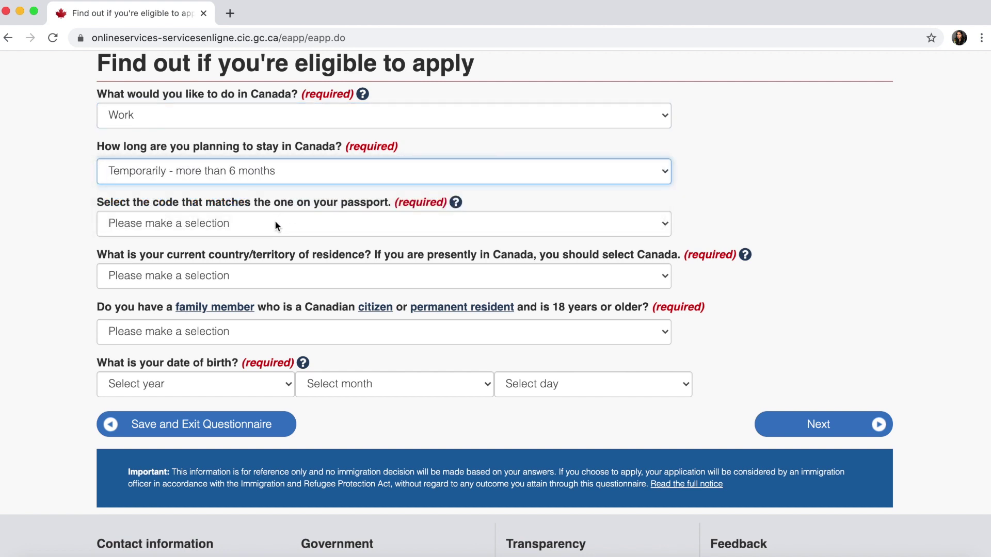
# - Set the passport code to IND (India) and the current country of residence to Canada
pyautogui.click(275, 226)
pyautogui.write('ind')
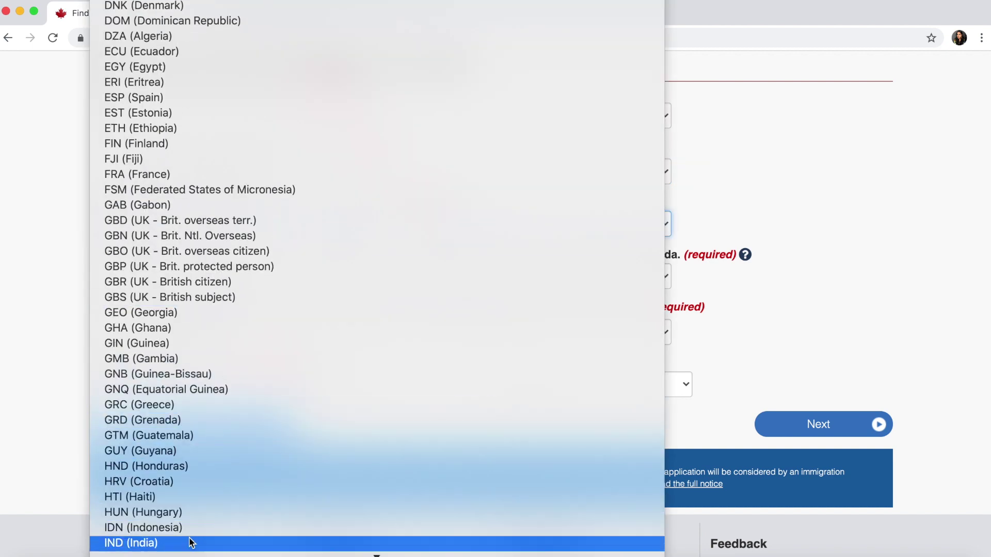
pyautogui.click(189, 545)
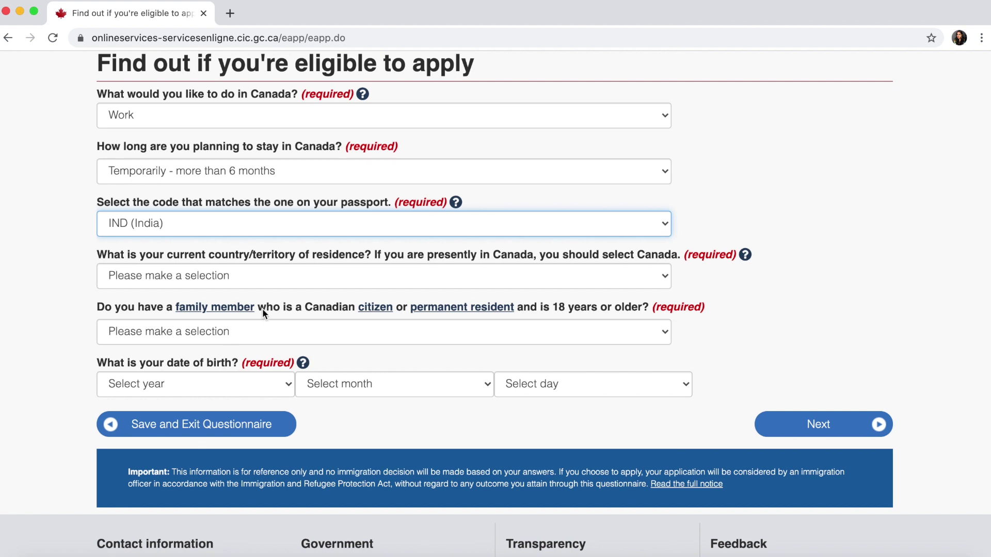
pyautogui.click(240, 283)
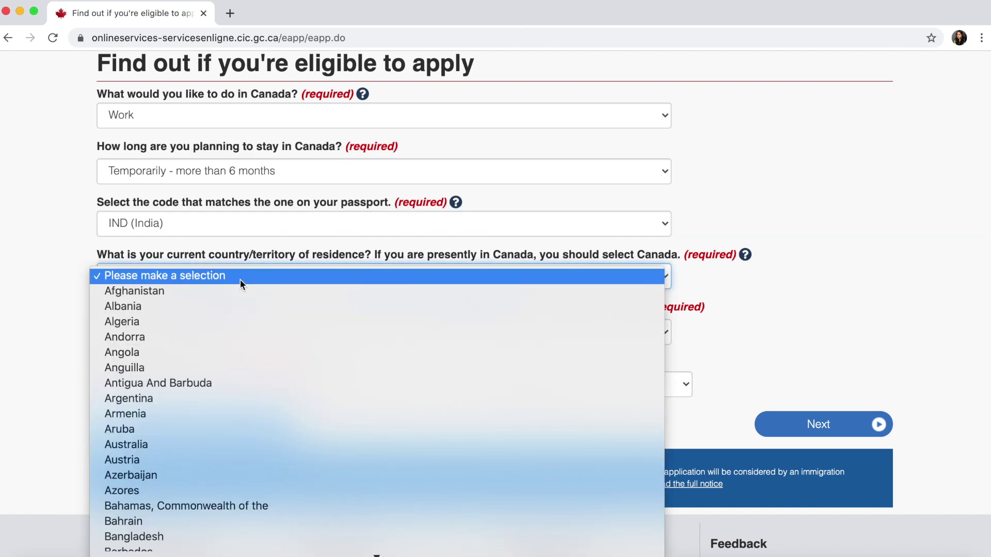
pyautogui.scroll(-5, 240, 280)
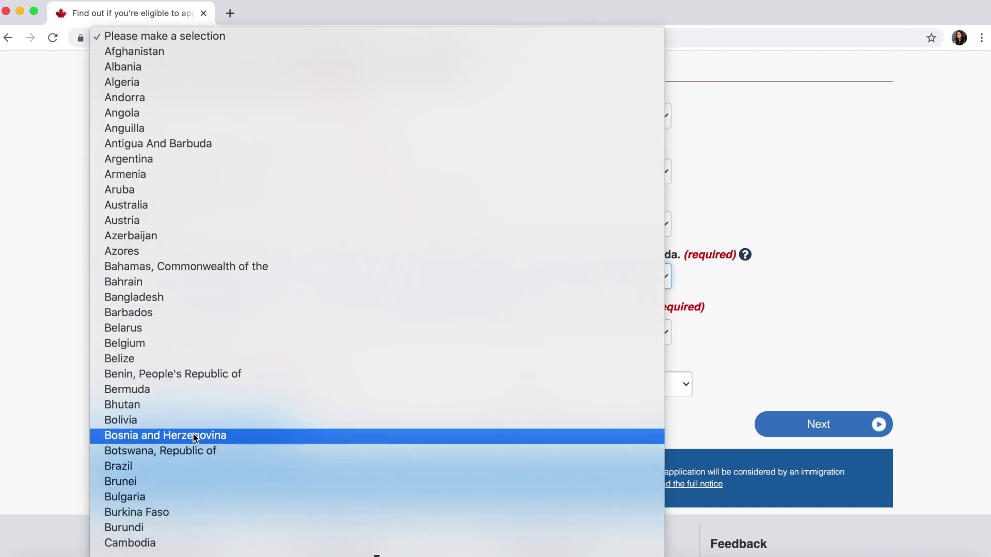
pyautogui.scroll(-5, 195, 438)
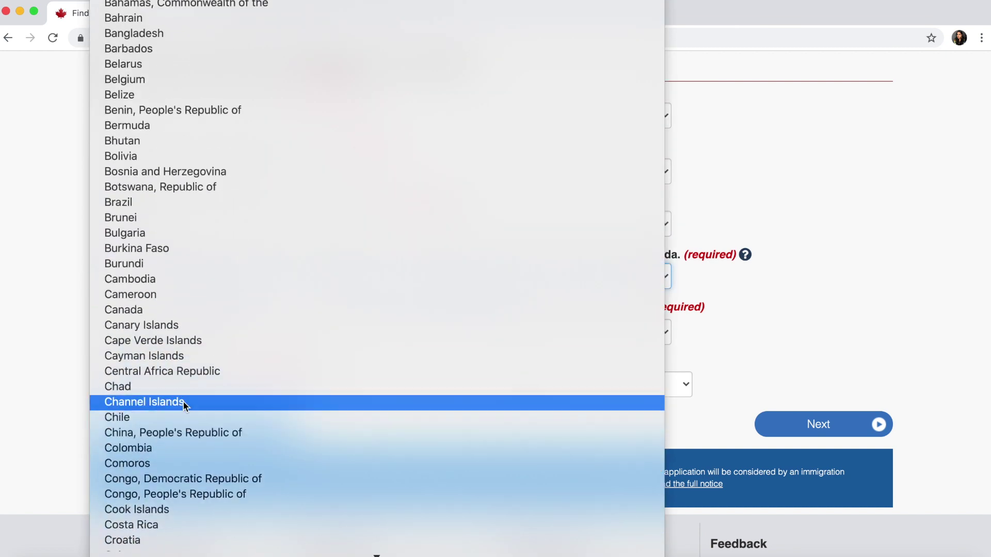
pyautogui.click(212, 310)
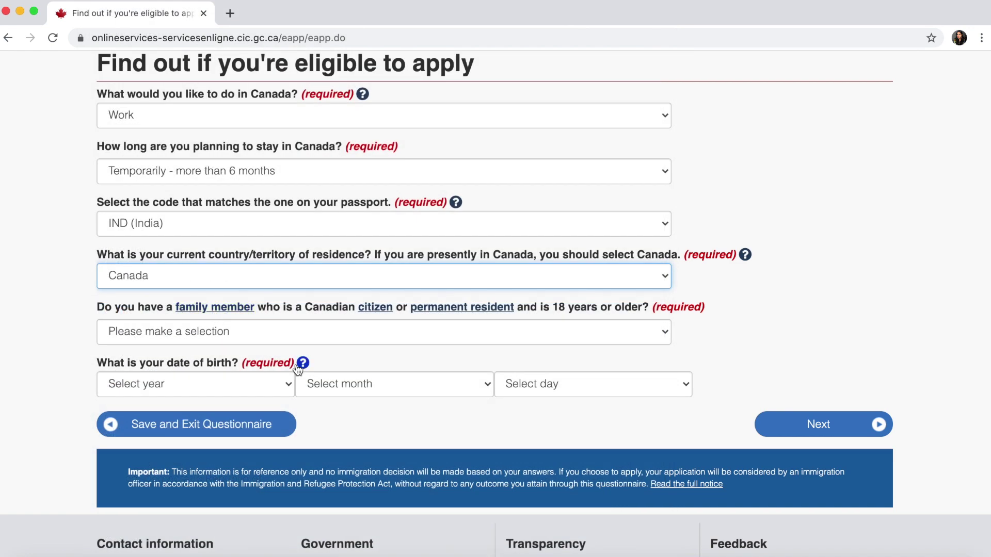
# - Answer No to having an adult Canadian citizen or permanent resident family member, enter the date of birth, and continue to the next question
pyautogui.scroll(-3, 333, 265)
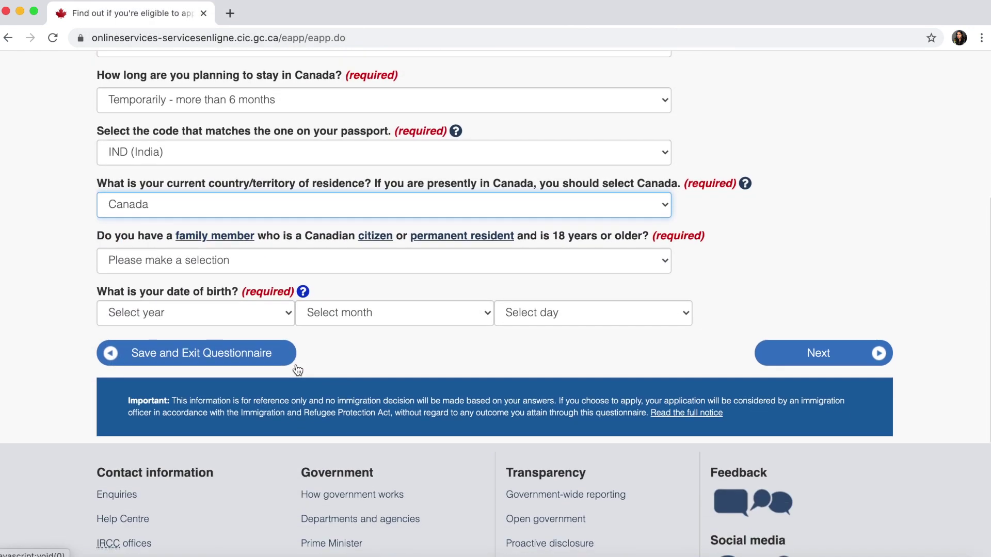
pyautogui.click(333, 265)
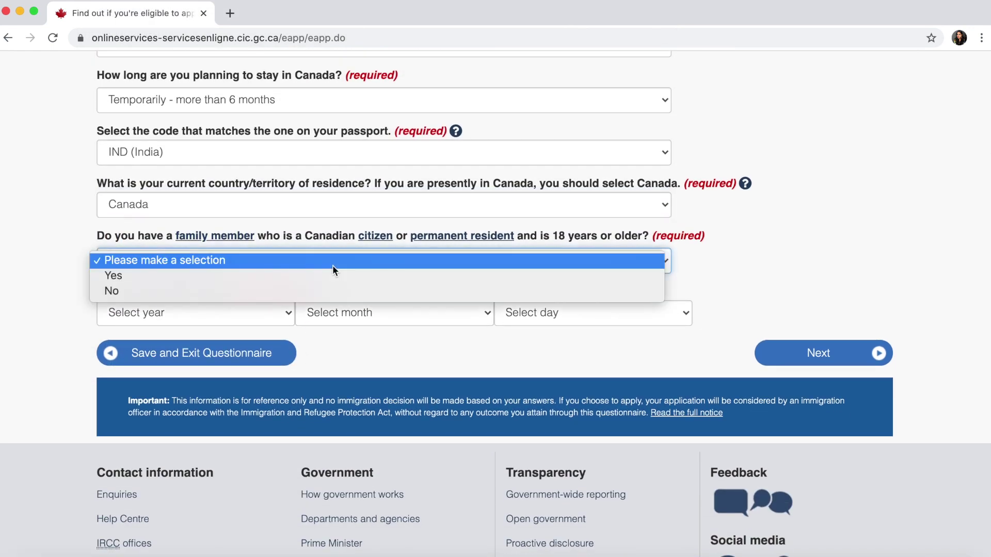
pyautogui.click(317, 292)
pyautogui.click(271, 313)
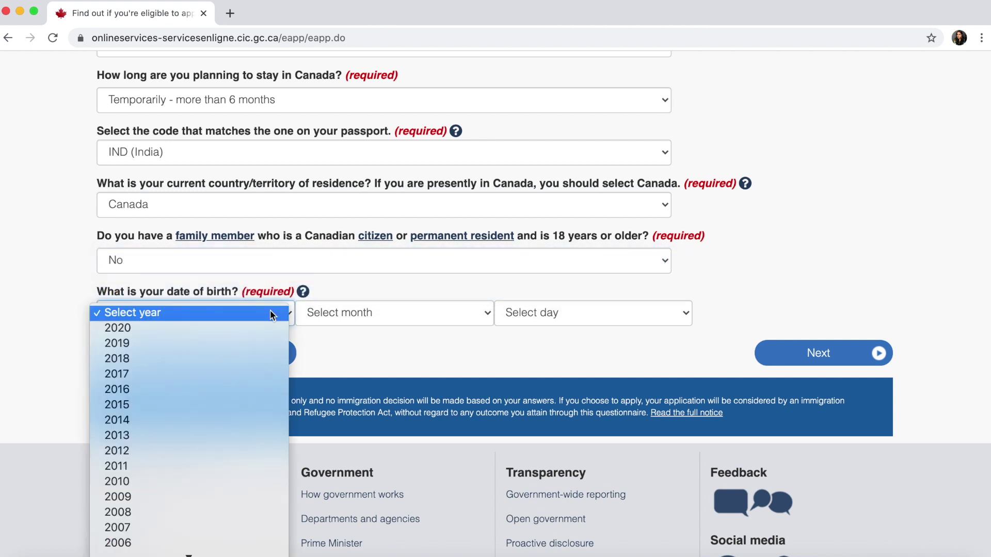
pyautogui.scroll(-5, 236, 454)
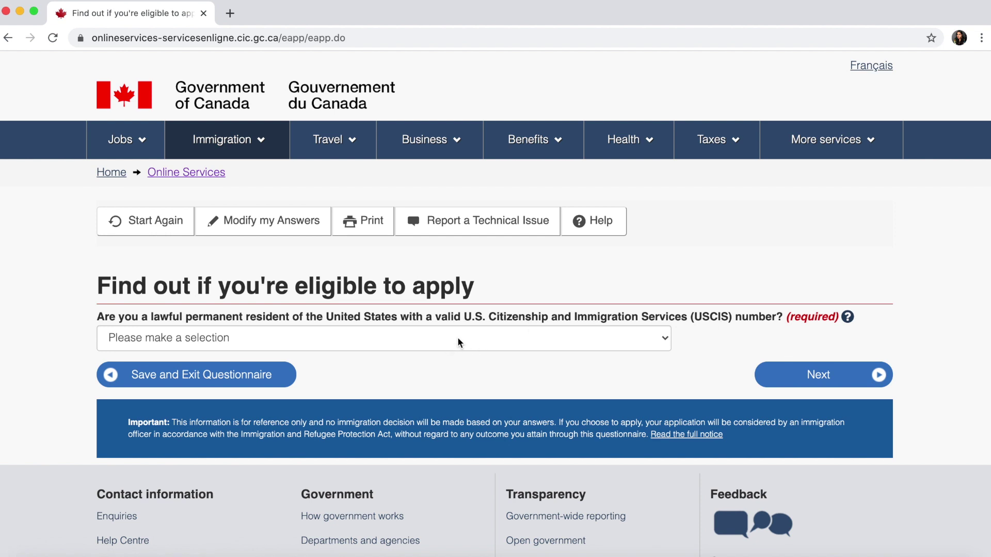
# - Answer No to being a lawful permanent resident of the United States and continue the questionnaire
pyautogui.click(458, 337)
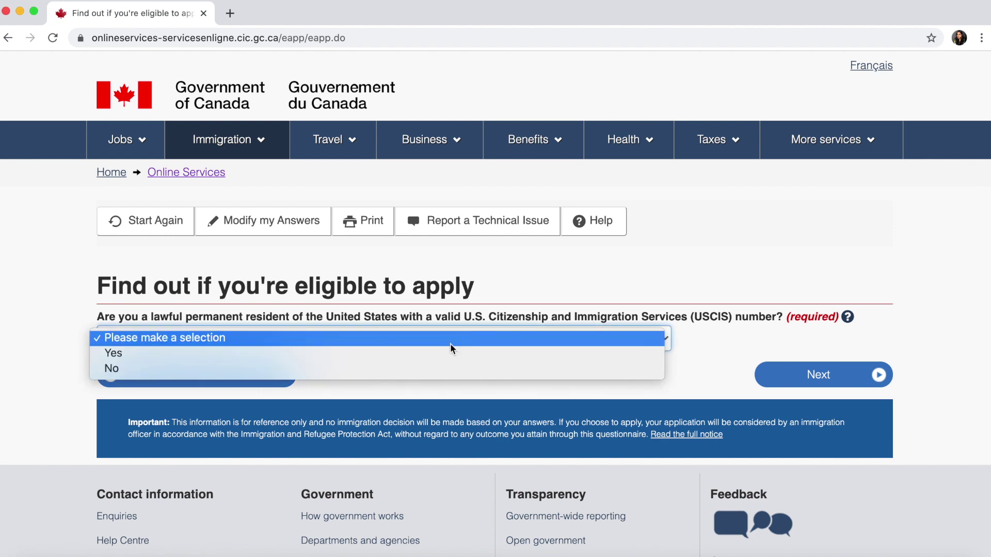
pyautogui.click(459, 367)
pyautogui.click(769, 370)
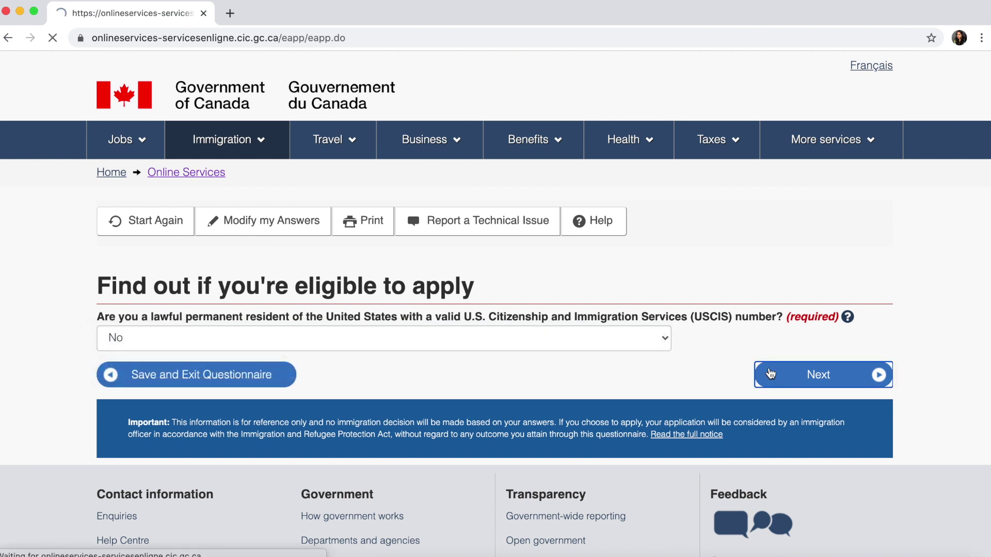
# - Set the current immigration status in Canada to Worker and continue the questionnaire
pyautogui.click(475, 341)
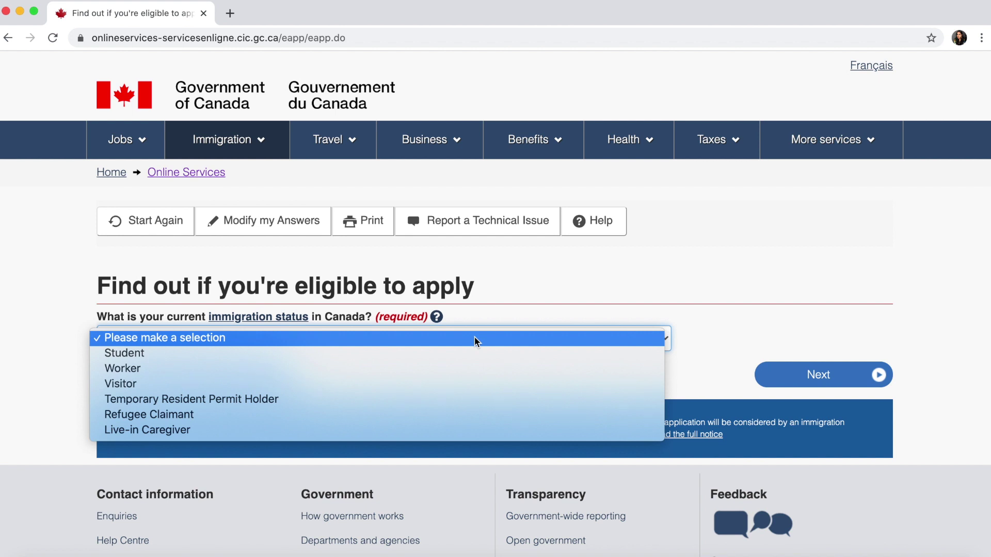
pyautogui.click(395, 369)
pyautogui.click(857, 370)
# - Answer No to the listed situations covering removal orders, previously approved permits, students with visitor status and first-stage permanent residence approval
pyautogui.scroll(-3, 575, 370)
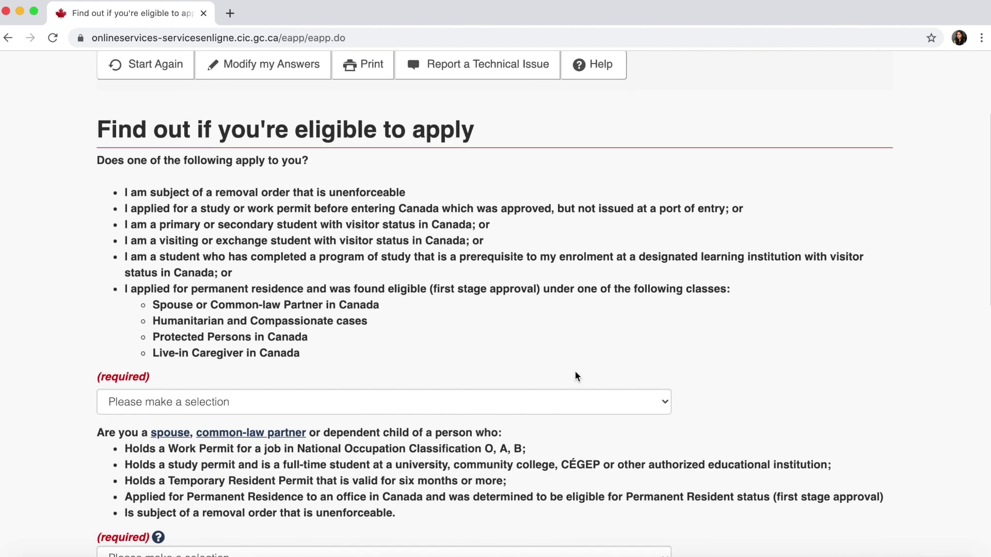
pyautogui.scroll(-1, 575, 371)
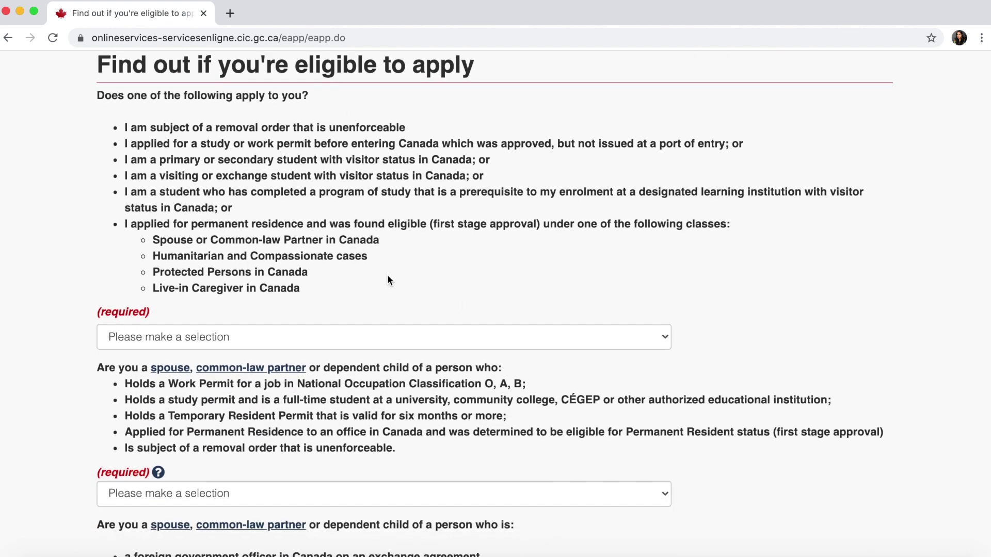
pyautogui.scroll(-1, 389, 280)
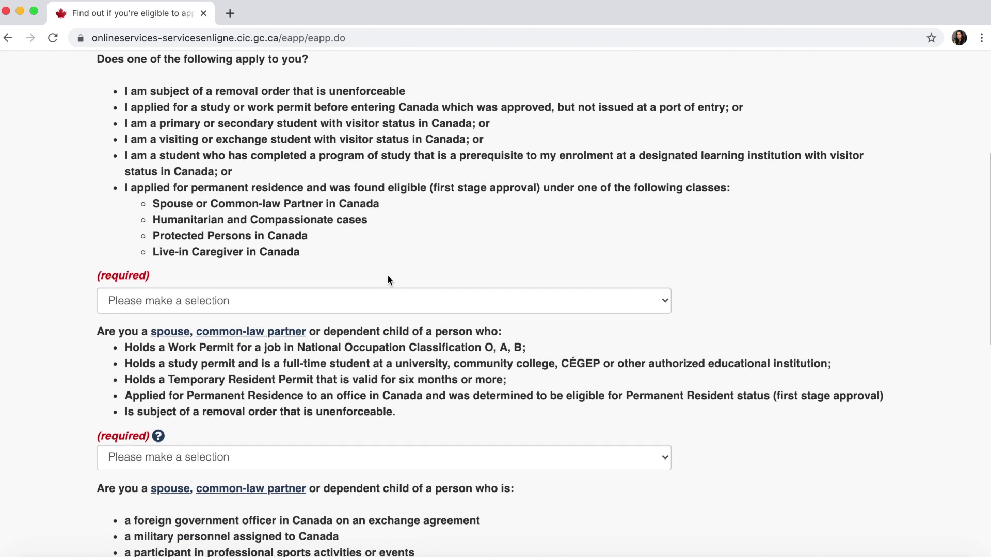
pyautogui.click(376, 302)
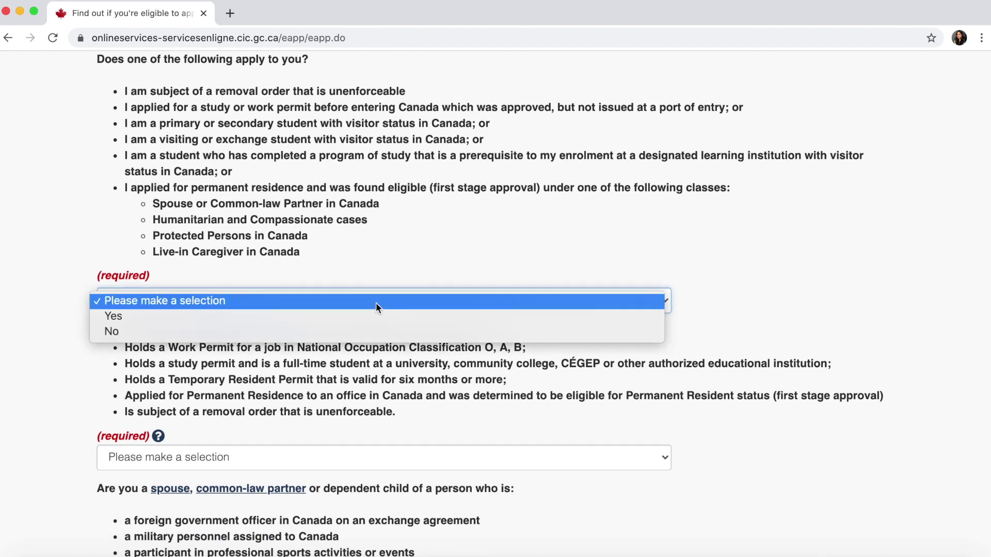
pyautogui.click(361, 332)
# - Answer No to both questions about being a spouse, common-law partner or dependent child of the listed persons, and continue
pyautogui.scroll(-4, 350, 301)
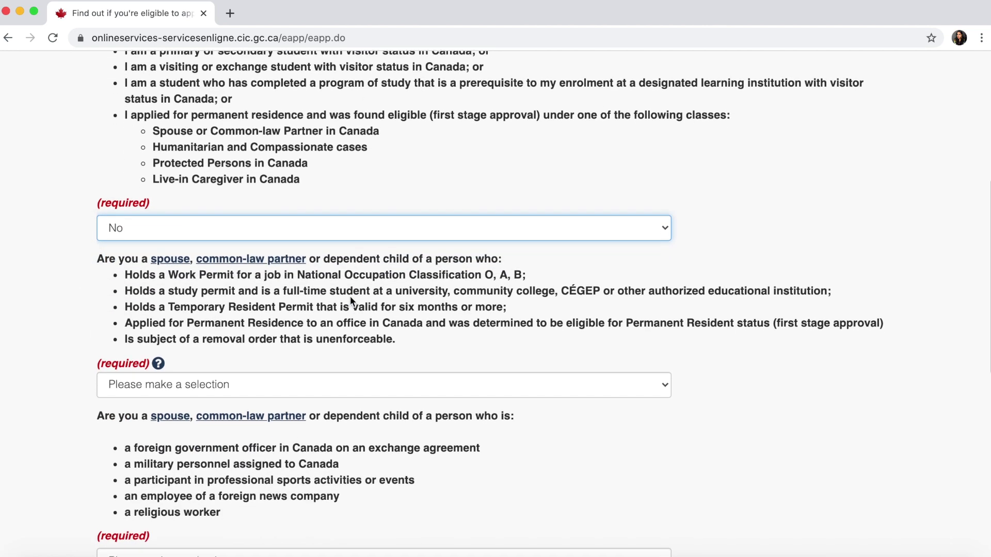
pyautogui.click(335, 321)
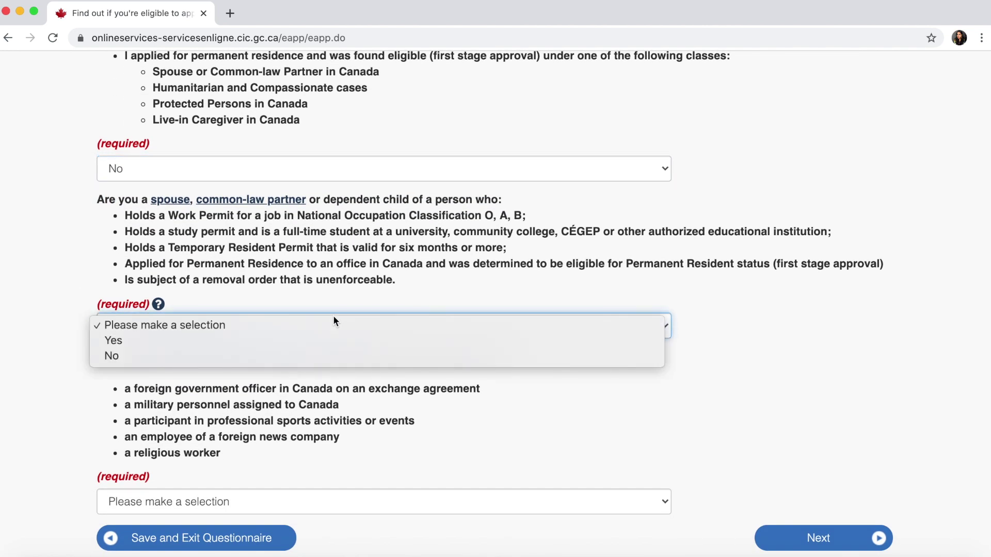
pyautogui.click(307, 356)
pyautogui.scroll(-3, 307, 356)
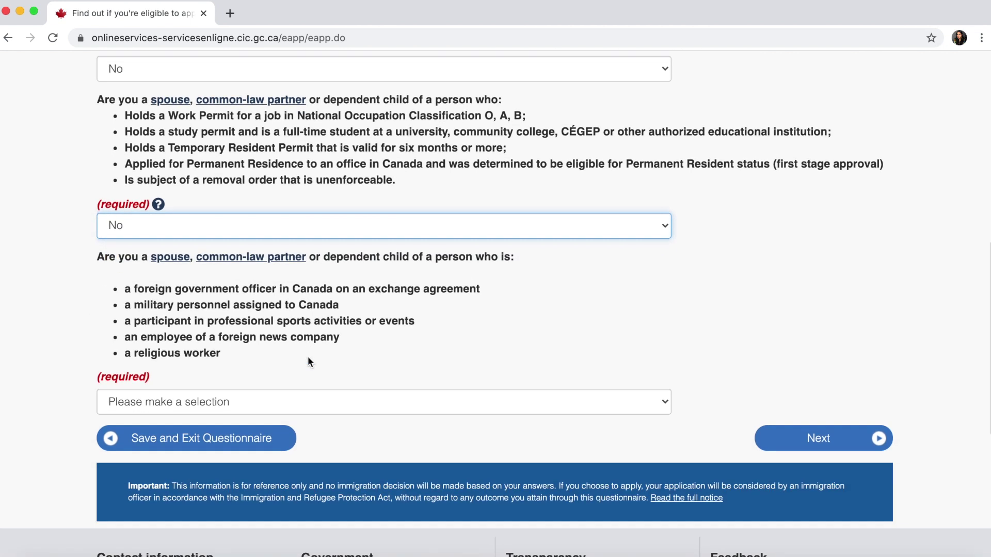
pyautogui.click(284, 403)
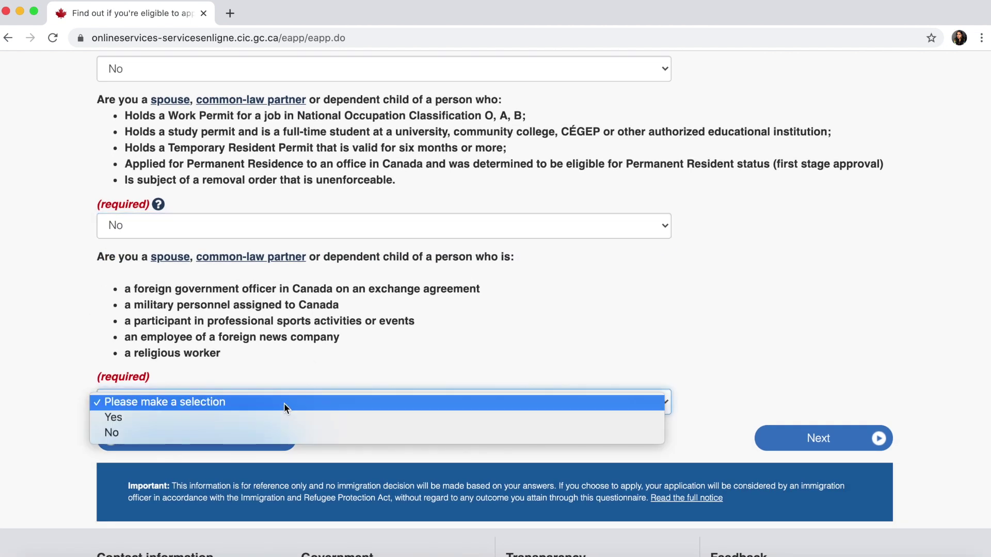
pyautogui.click(282, 433)
pyautogui.click(832, 440)
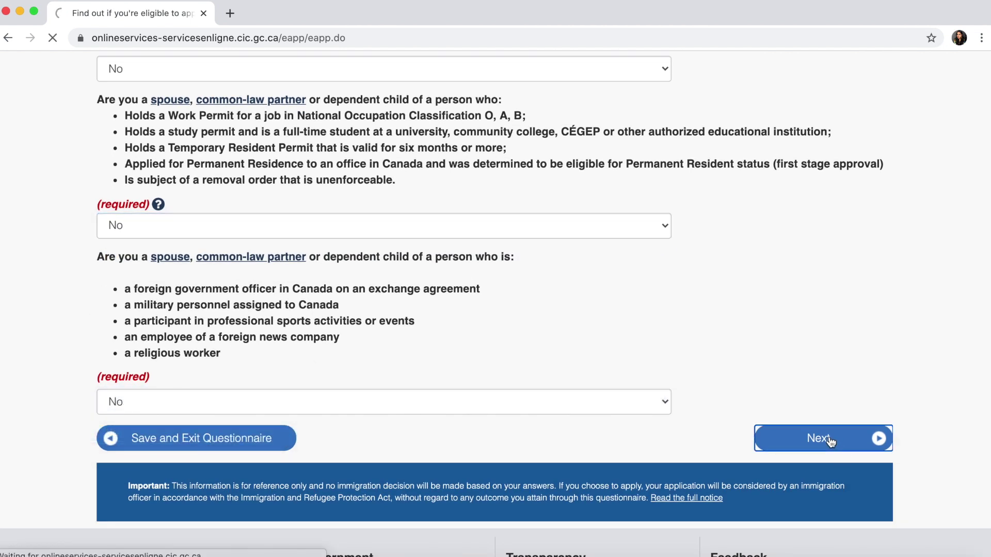
# - Answer No to permanent residence approval in principle, a submitted permanent resident application and a written job offer, and continue
pyautogui.scroll(-3, 500, 398)
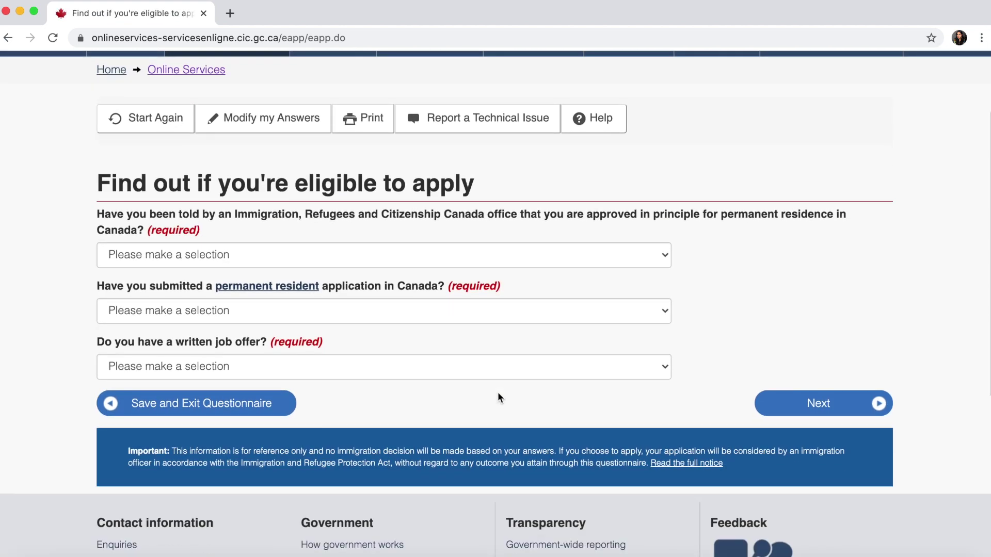
pyautogui.click(431, 258)
pyautogui.click(410, 294)
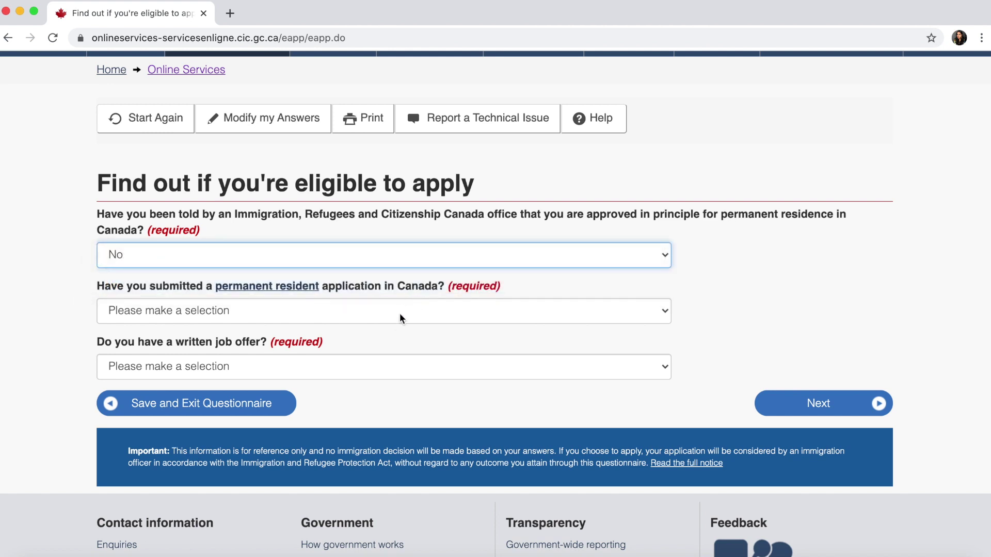
pyautogui.click(401, 312)
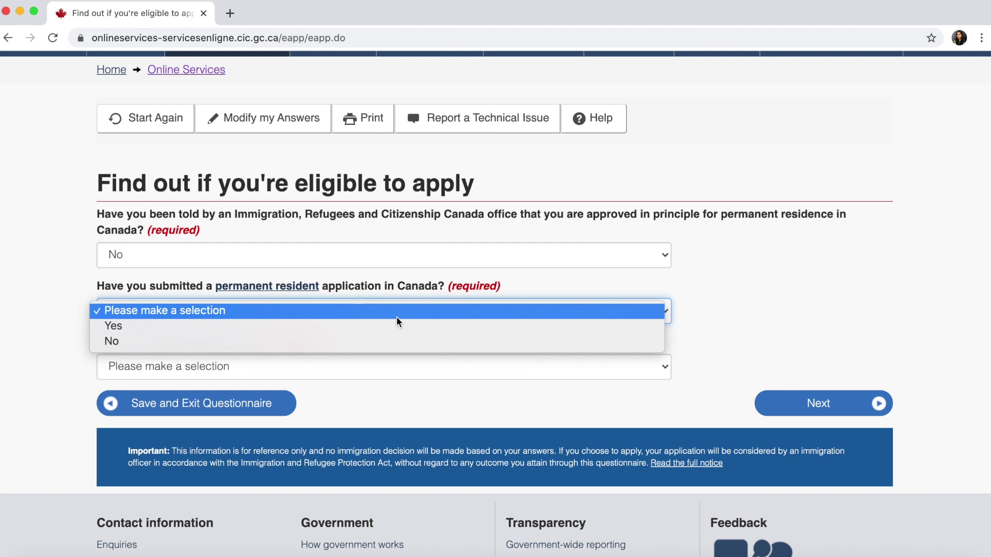
pyautogui.click(379, 340)
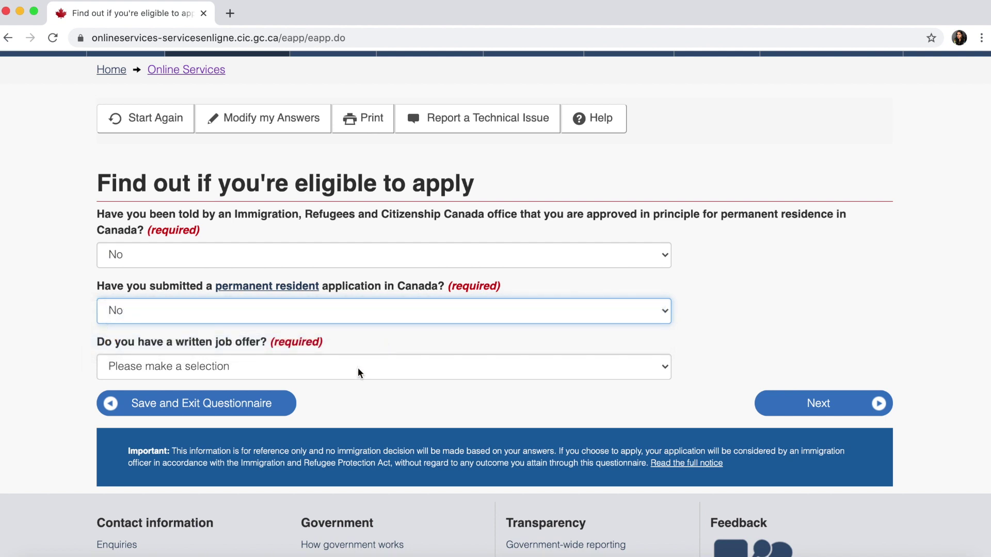
pyautogui.click(367, 361)
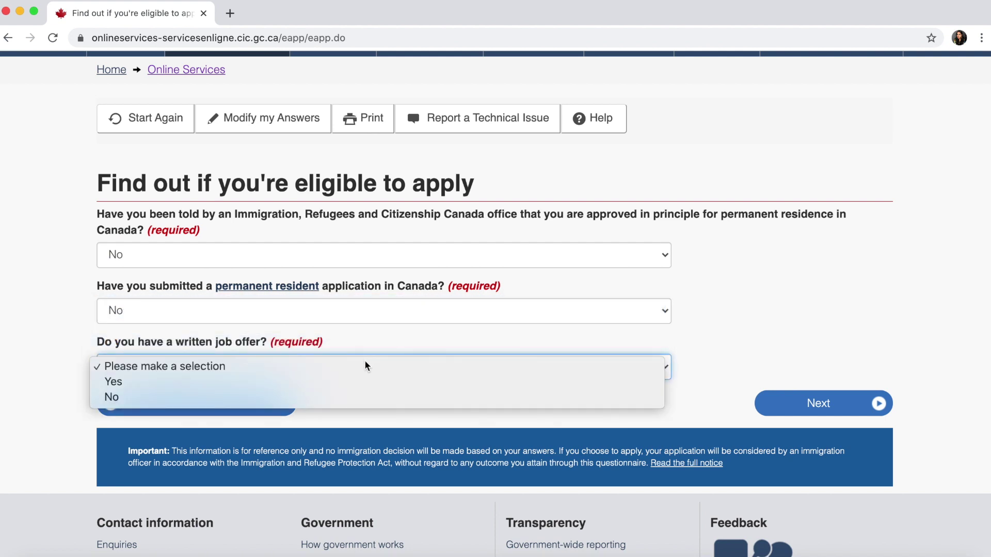
pyautogui.click(334, 400)
pyautogui.click(772, 403)
# - Answer No to holding an employer-specific work permit while being abused or at risk of abuse, and continue
pyautogui.scroll(-5, 570, 354)
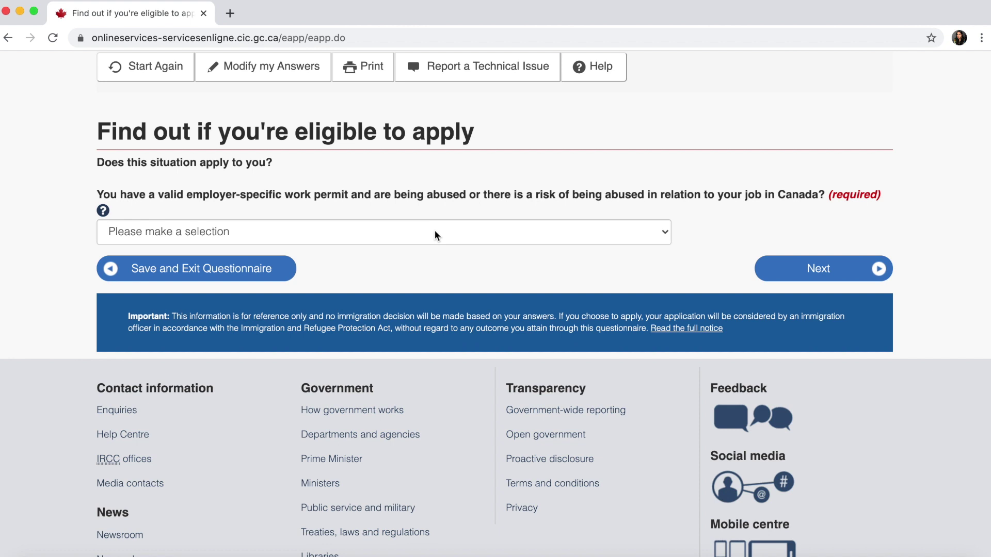
pyautogui.click(434, 230)
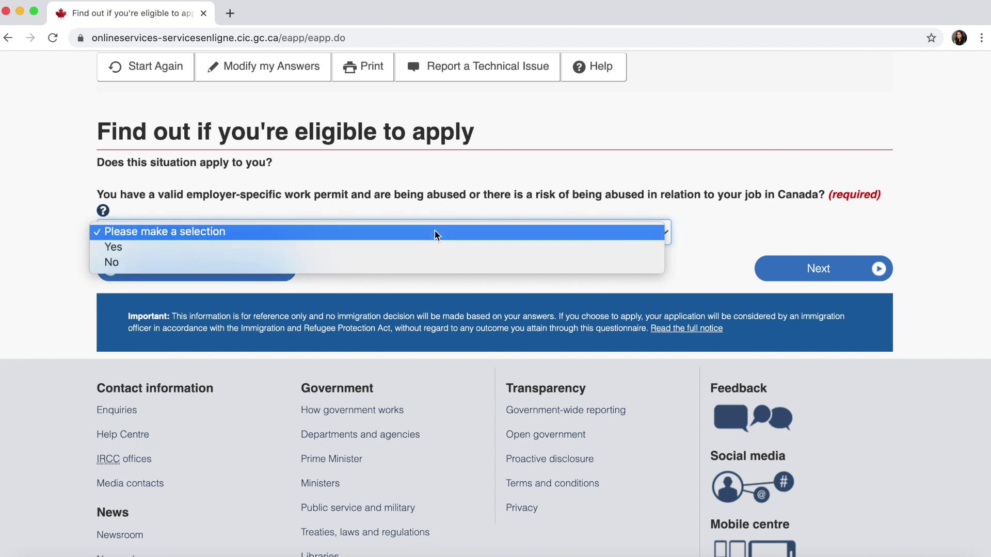
pyautogui.click(419, 266)
pyautogui.click(833, 264)
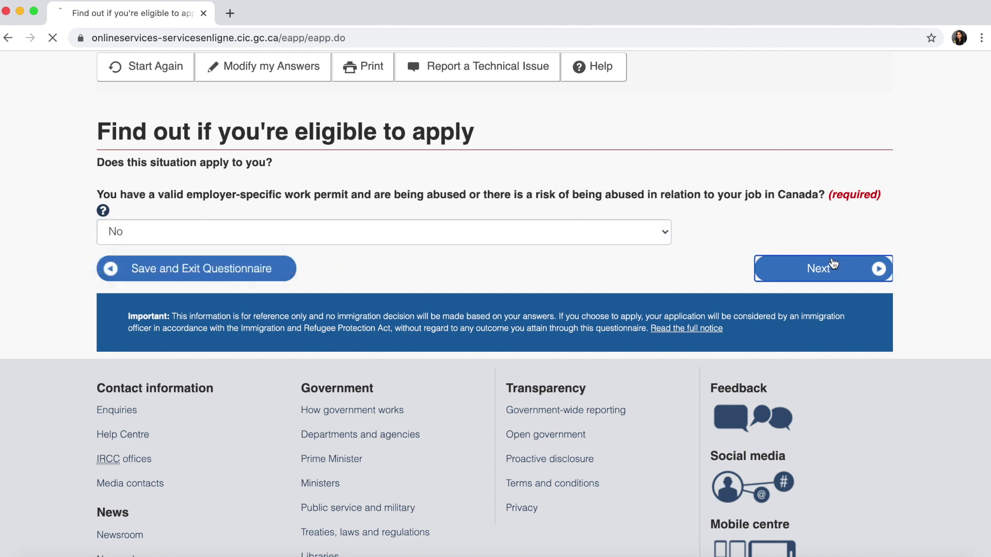
# - Set the marital status to Never Married/Single and the province of destination to Quebec, and continue
pyautogui.scroll(-3, 456, 296)
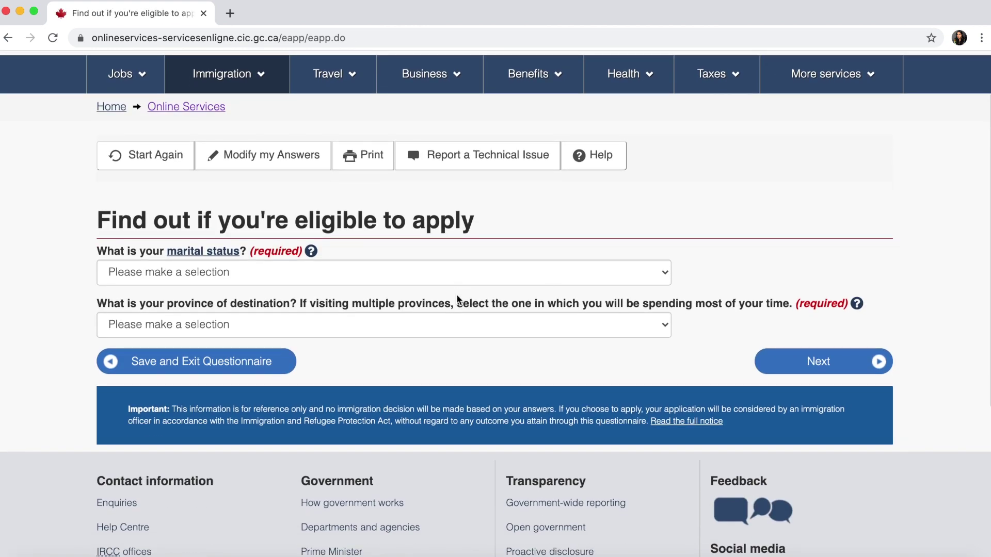
pyautogui.click(460, 274)
pyautogui.click(412, 380)
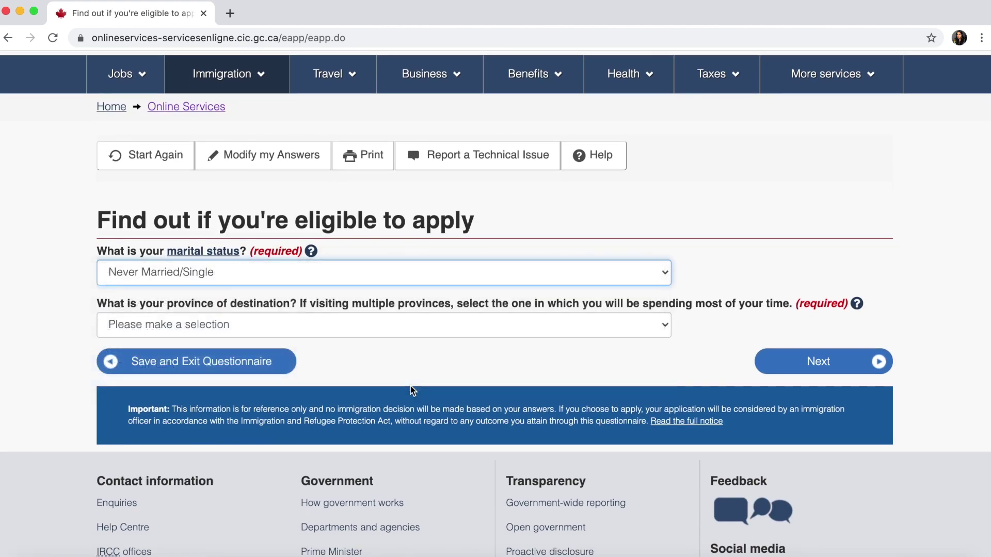
pyautogui.click(417, 325)
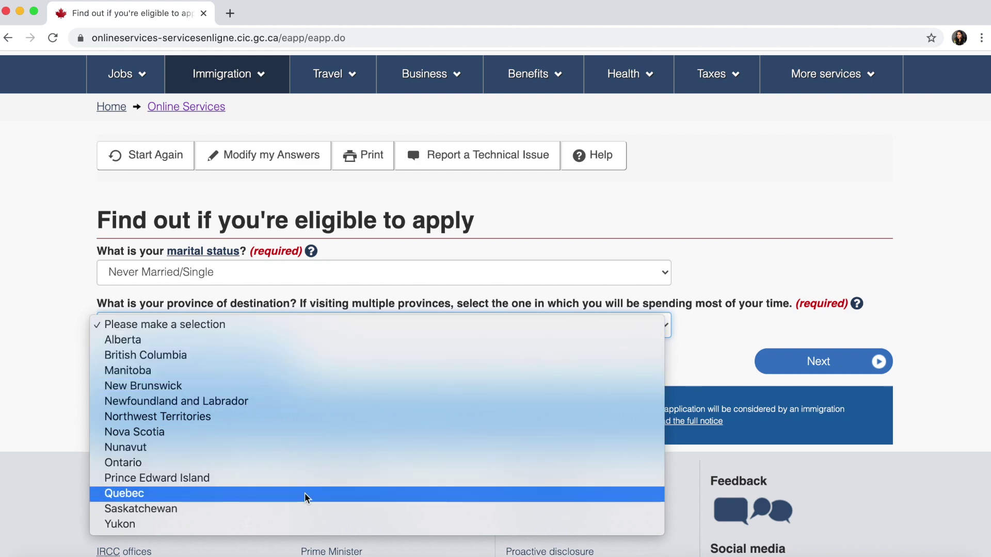
pyautogui.click(305, 493)
pyautogui.click(822, 364)
# - Accept the Temporary Resident Visa result and continue through the personal checklist introduction to its questions
pyautogui.scroll(-3, 609, 337)
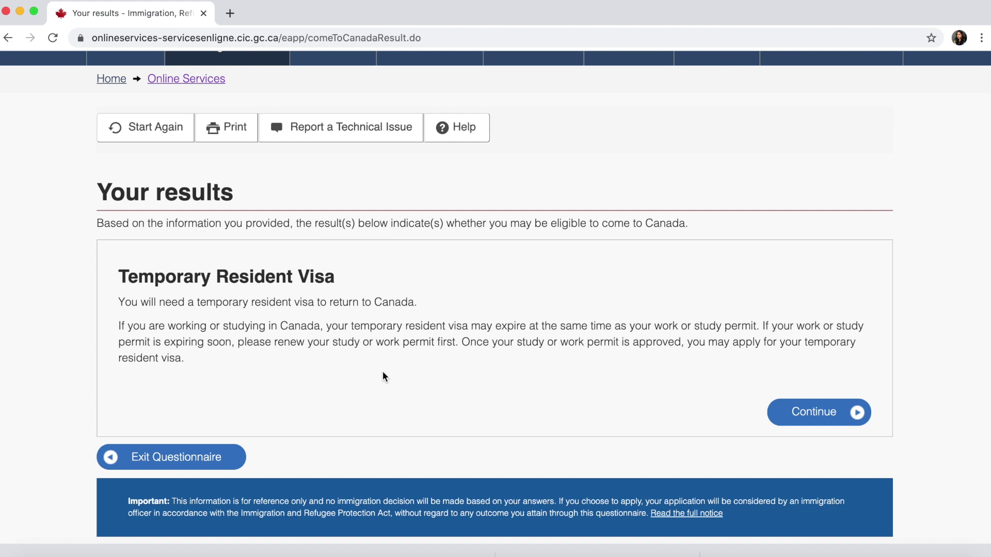
pyautogui.scroll(-2, 383, 372)
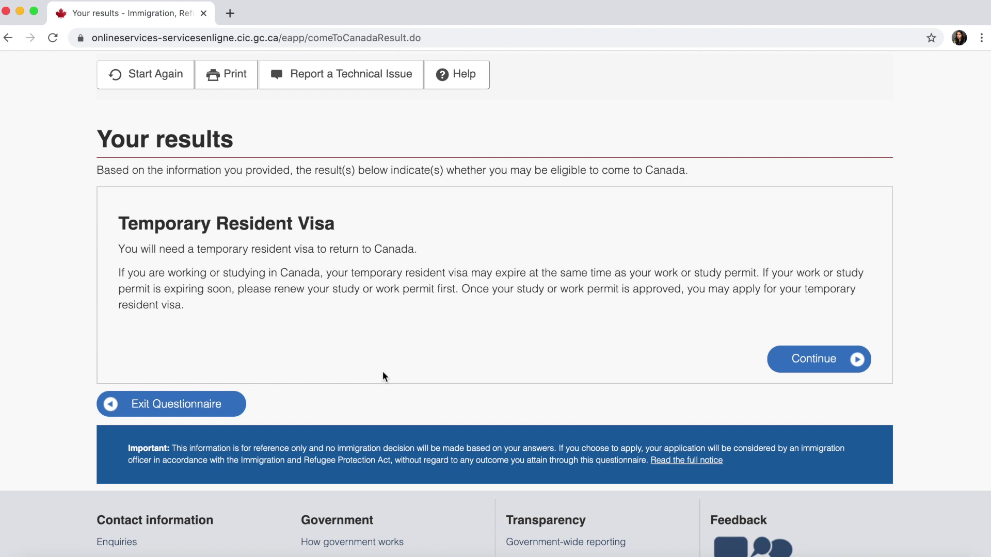
pyautogui.click(798, 363)
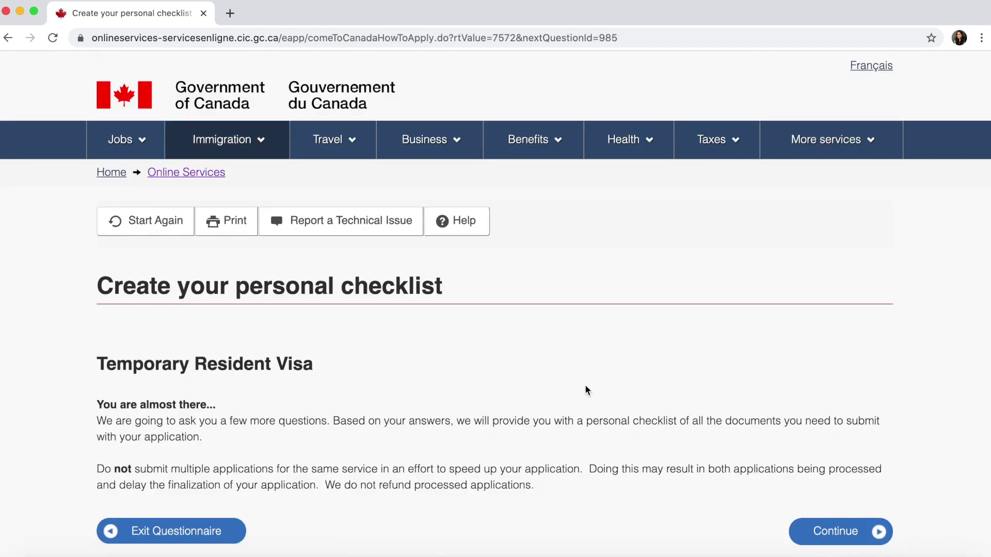
pyautogui.scroll(-5, 795, 361)
pyautogui.click(794, 324)
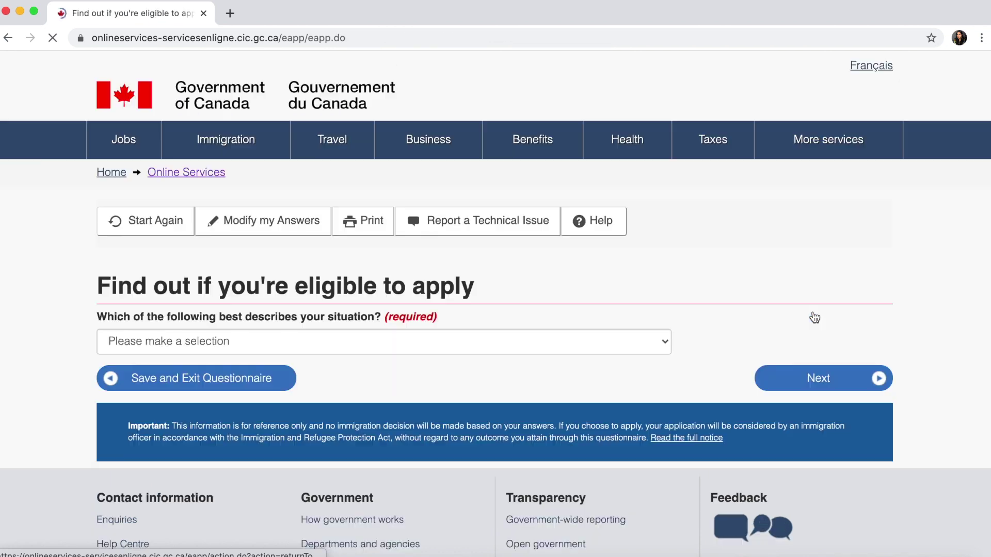
# - Answer "I have an open work permit" as the best description of the situation and continue
pyautogui.scroll(-1, 621, 310)
pyautogui.scroll(-2, 621, 307)
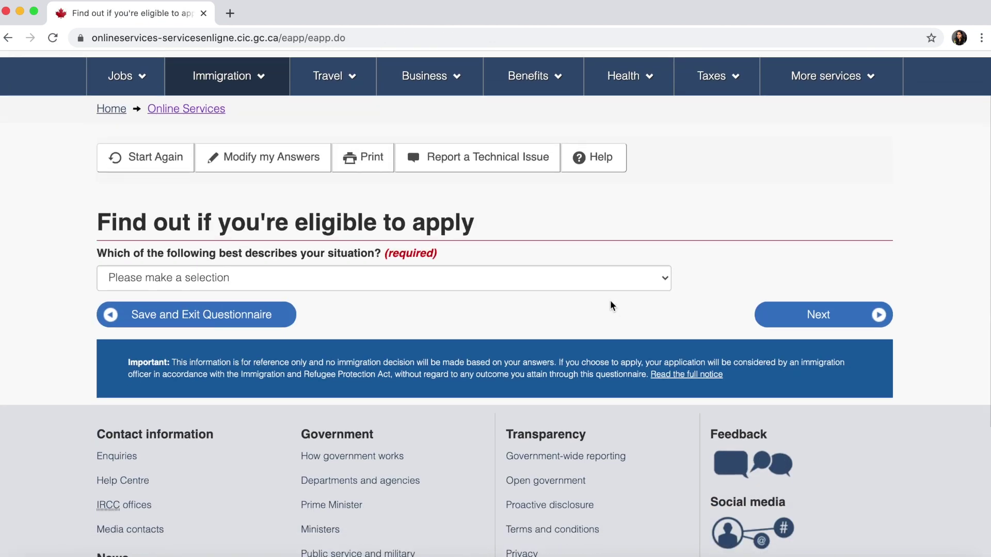
pyautogui.click(494, 283)
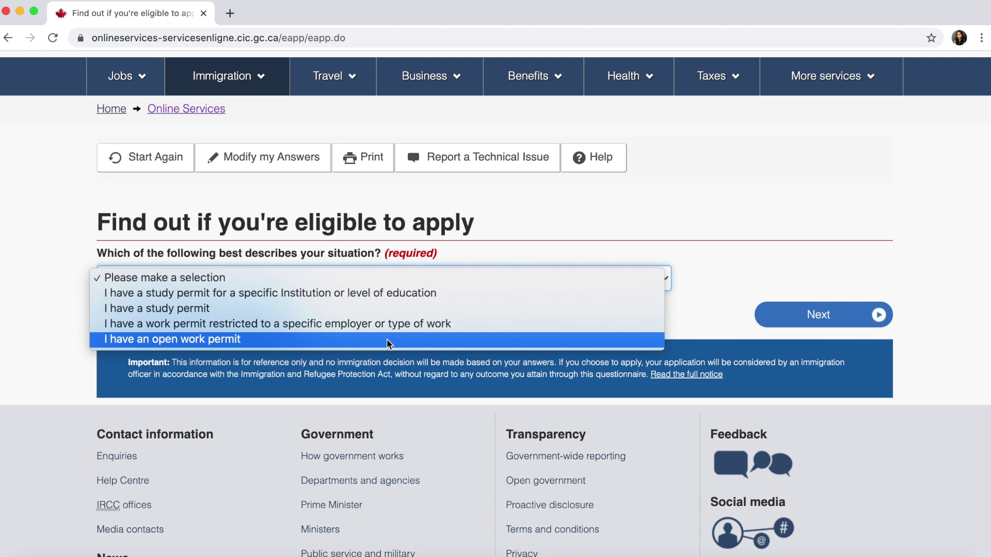
pyautogui.click(376, 339)
pyautogui.click(798, 316)
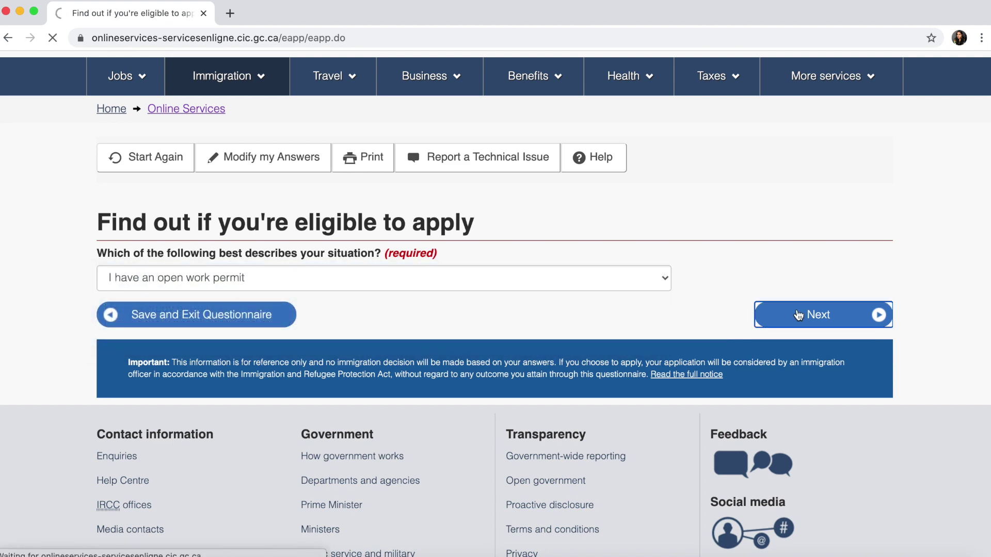
# - Answer No to having had an IRCC panel physician medical exam within the last 12 months, and continue
pyautogui.scroll(-2, 553, 360)
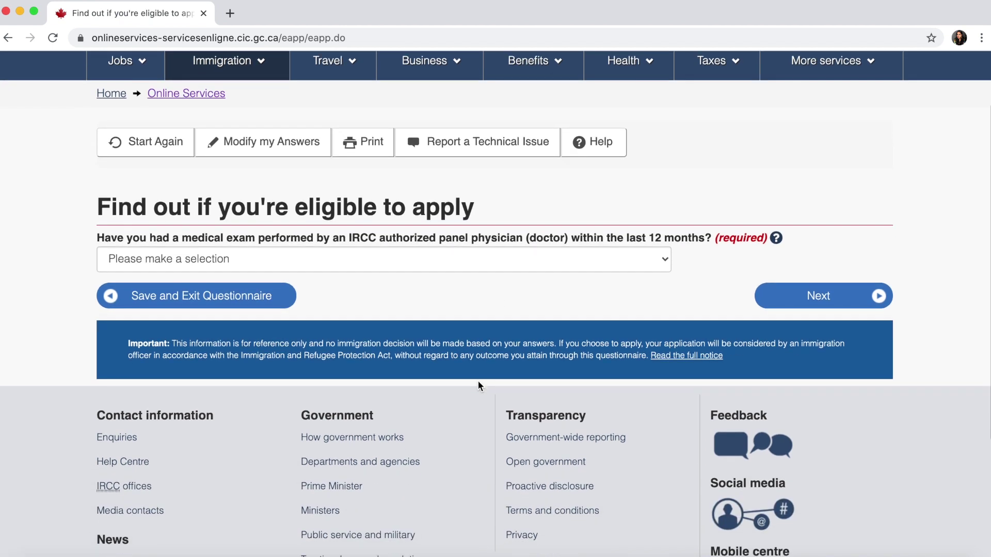
pyautogui.click(480, 263)
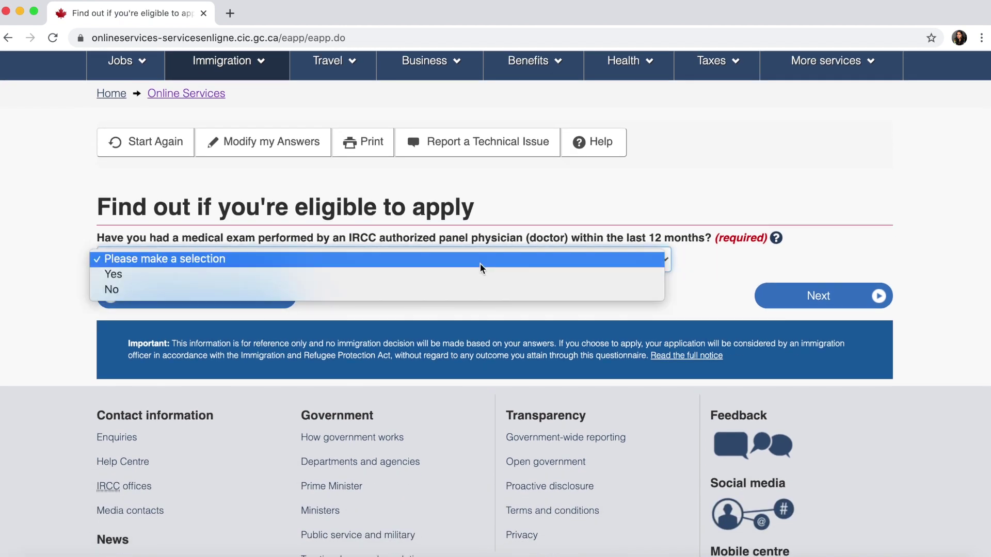
pyautogui.click(463, 290)
pyautogui.click(790, 305)
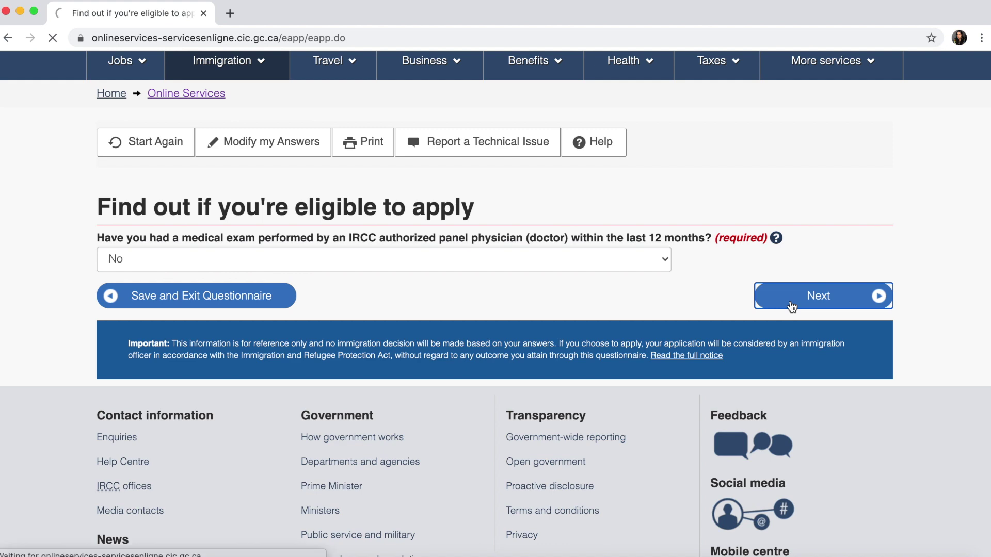
# - Answer No to having lived in a designated country or territory for more than six months in the last year, and continue
pyautogui.scroll(-3, 532, 375)
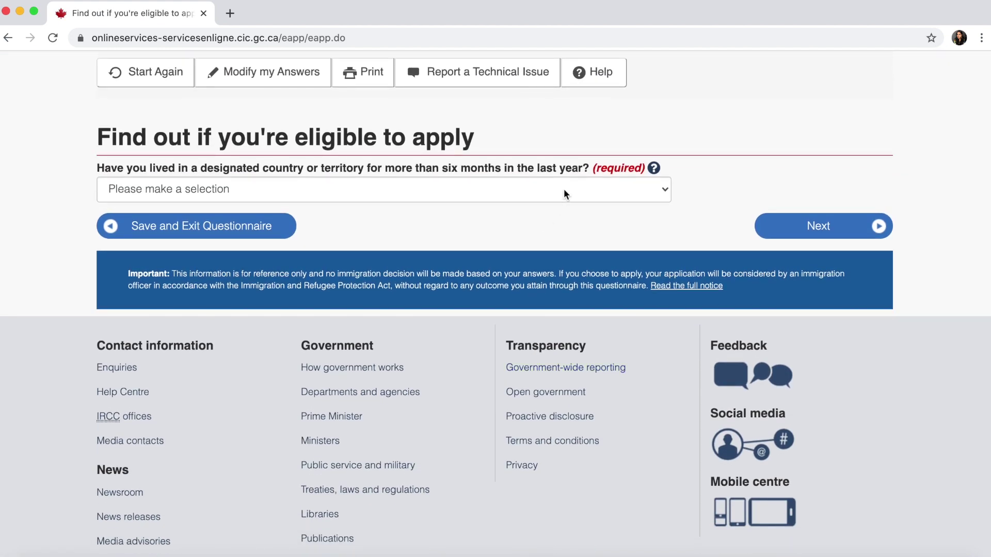
pyautogui.click(564, 194)
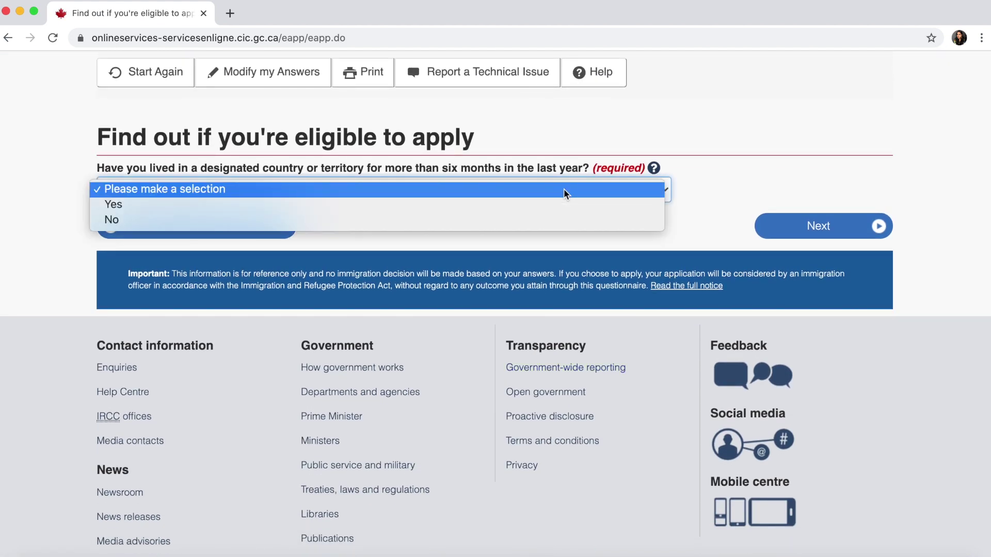
pyautogui.click(533, 221)
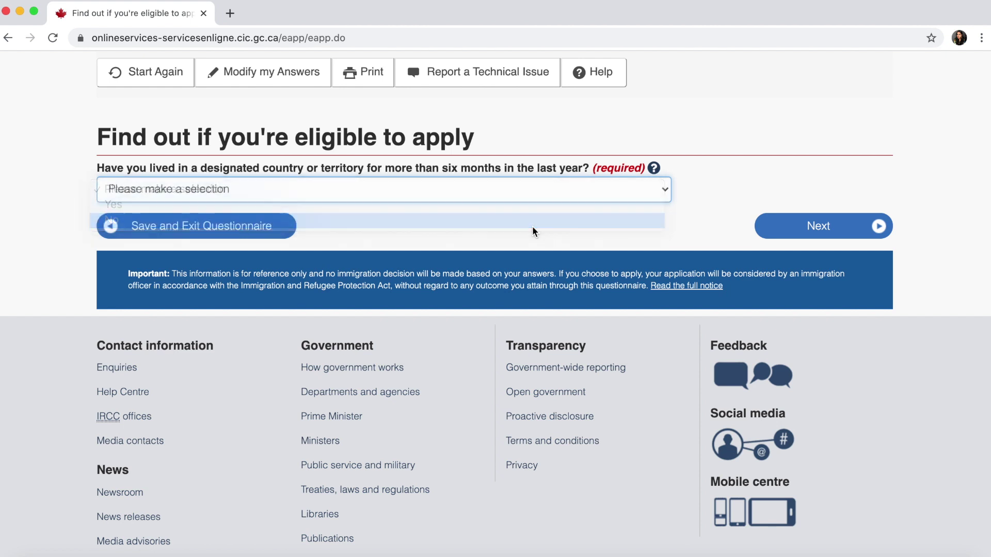
pyautogui.click(818, 226)
# - Answer No to wanting to work in one of the listed health, teaching or care jobs, and continue
pyautogui.scroll(-3, 416, 333)
pyautogui.scroll(-1, 417, 336)
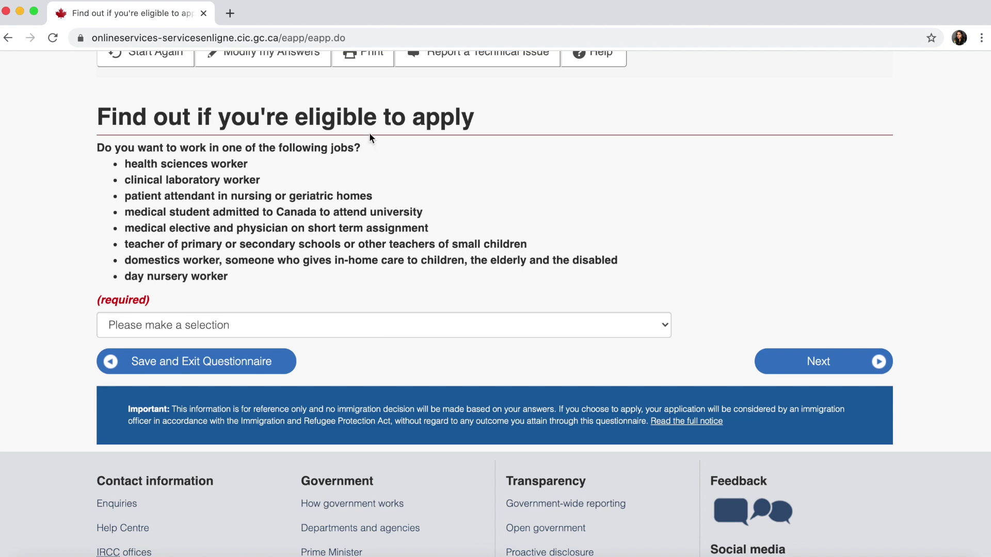
pyautogui.click(379, 327)
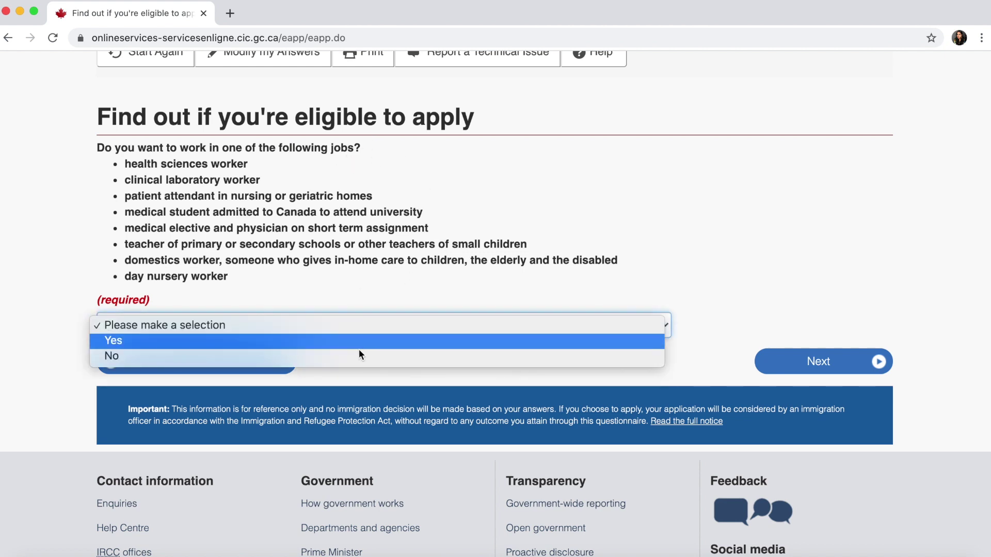
pyautogui.click(354, 359)
pyautogui.click(779, 373)
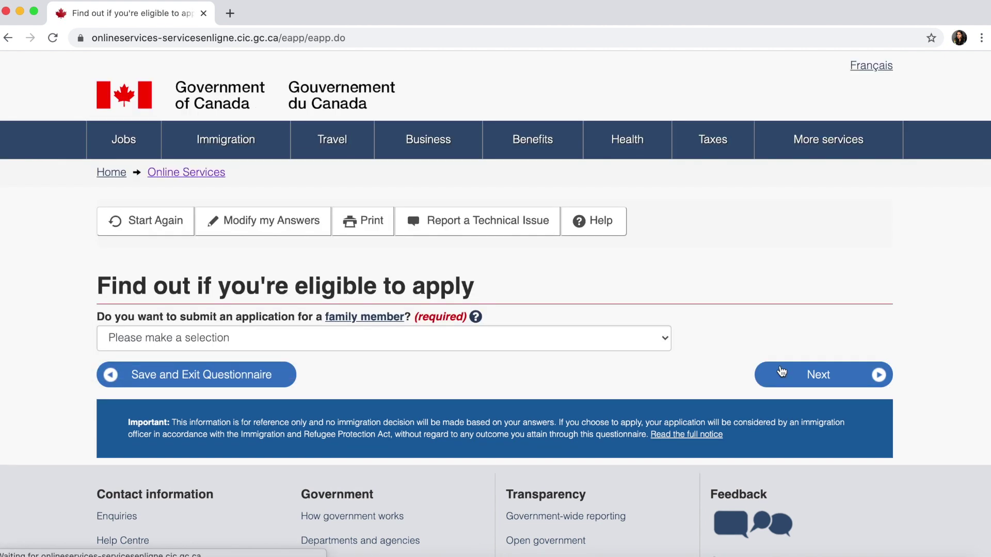
# - Answer No to submitting an application for a family member, and continue
pyautogui.scroll(-2, 572, 344)
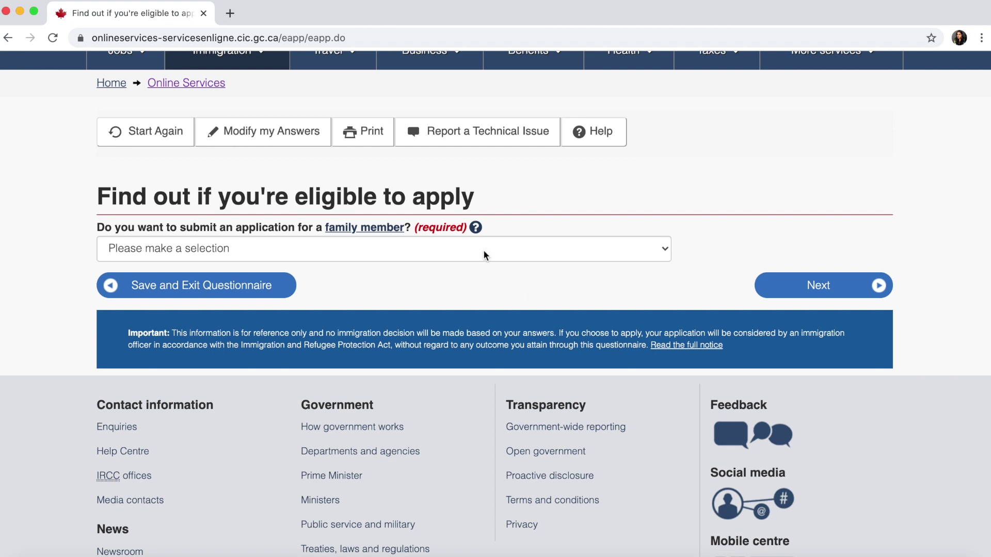
pyautogui.click(484, 249)
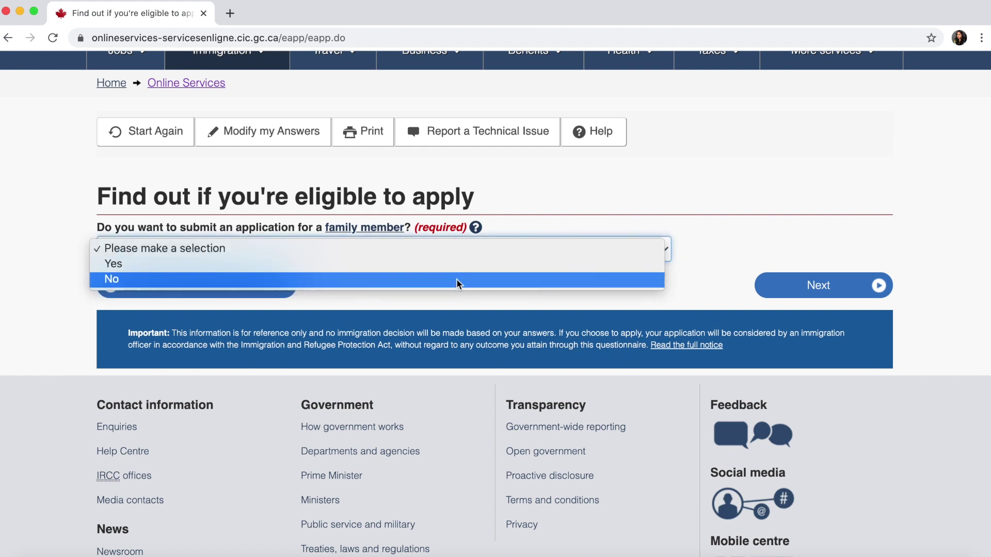
pyautogui.click(452, 283)
pyautogui.click(757, 292)
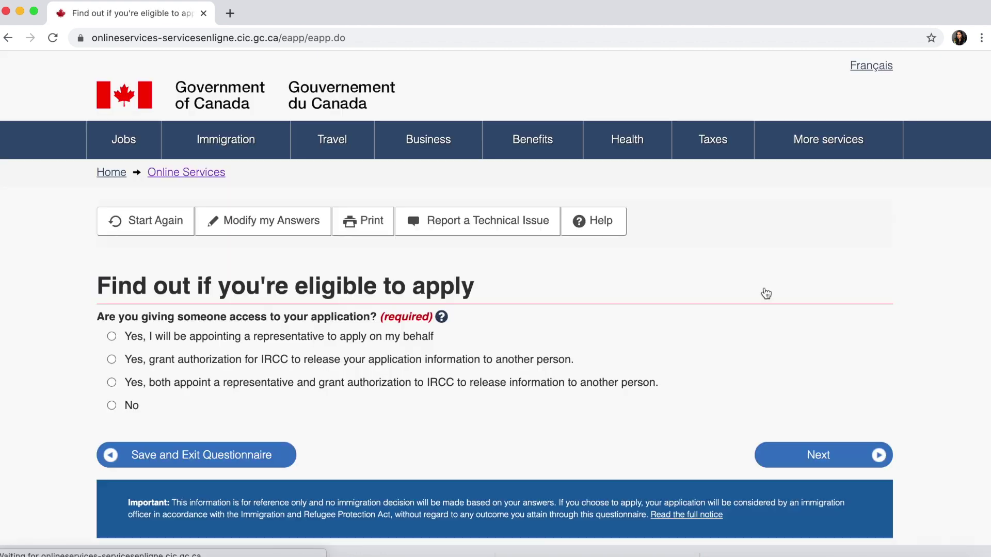
# - Answer No to giving someone access to the application, and continue
pyautogui.scroll(-2, 493, 320)
pyautogui.scroll(-2, 493, 324)
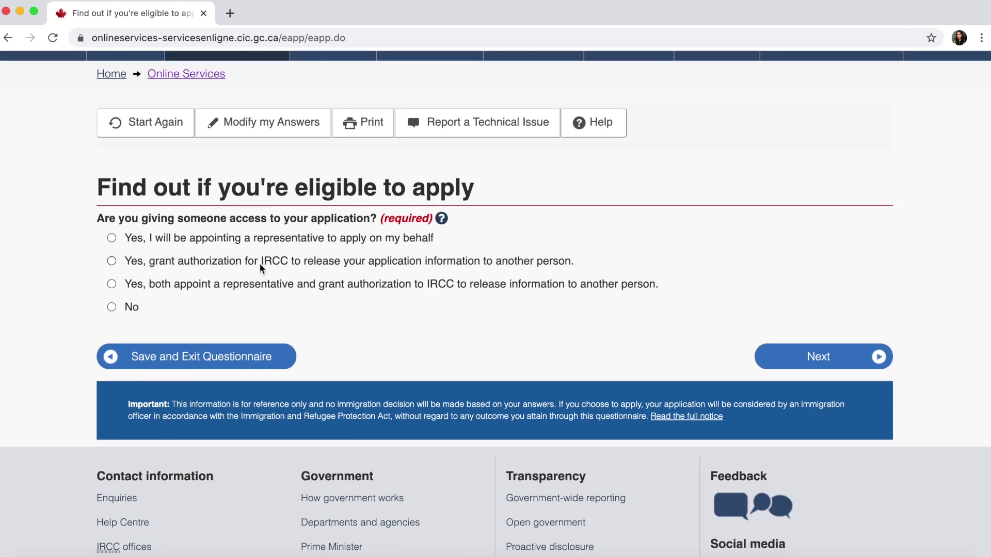
pyautogui.click(112, 307)
pyautogui.click(790, 368)
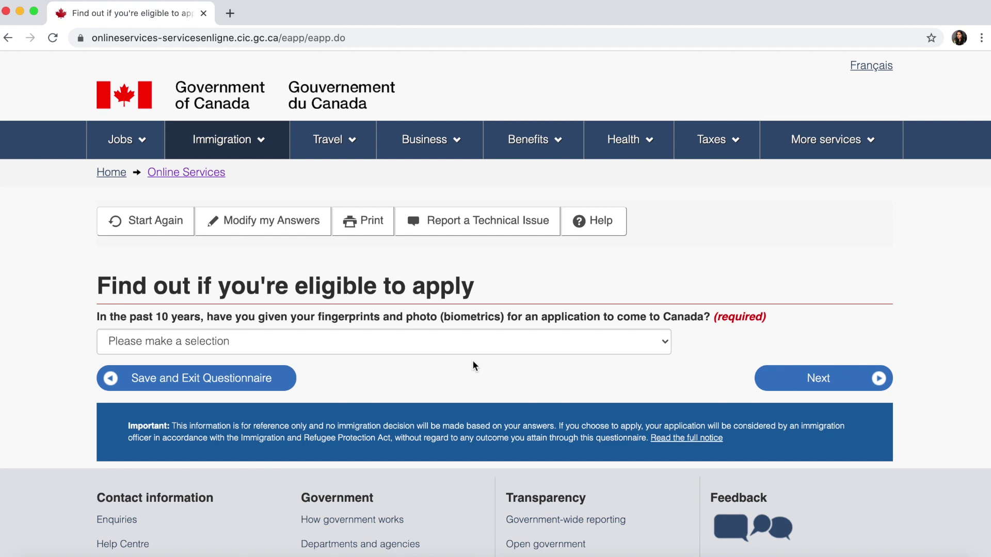
# - Answer No to having given fingerprints and photo (biometrics) for an application to come to Canada in the past 10 years, and continue
pyautogui.scroll(-3, 460, 352)
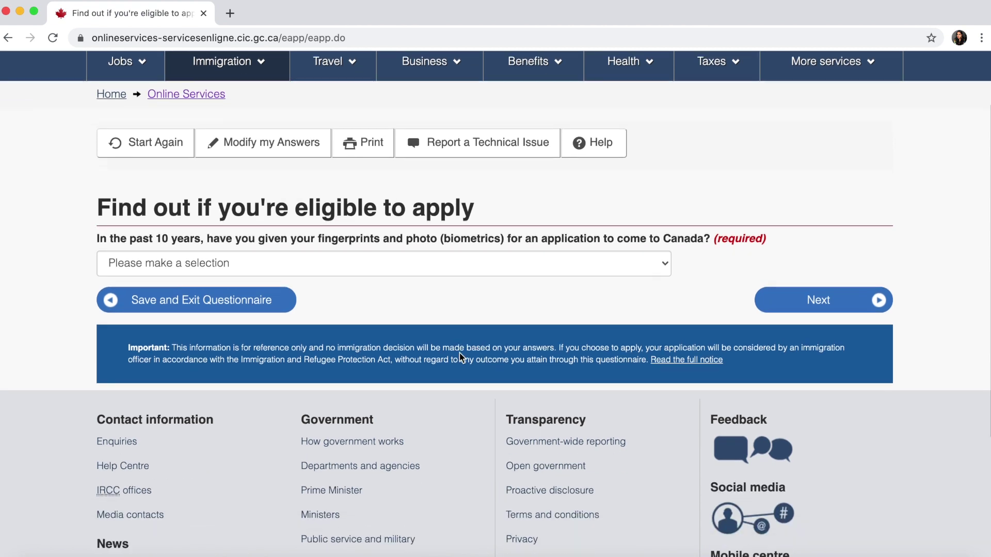
pyautogui.click(460, 256)
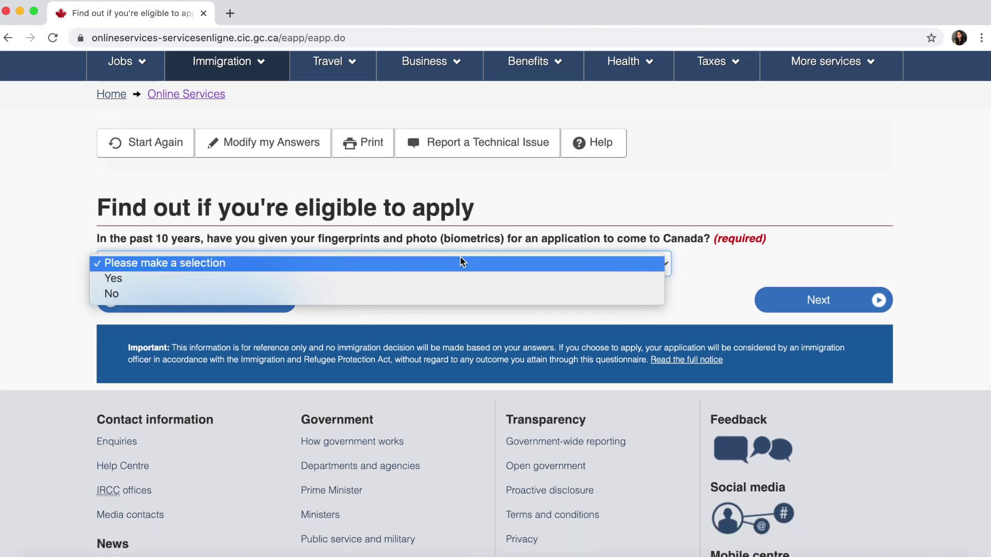
pyautogui.click(423, 294)
pyautogui.click(777, 312)
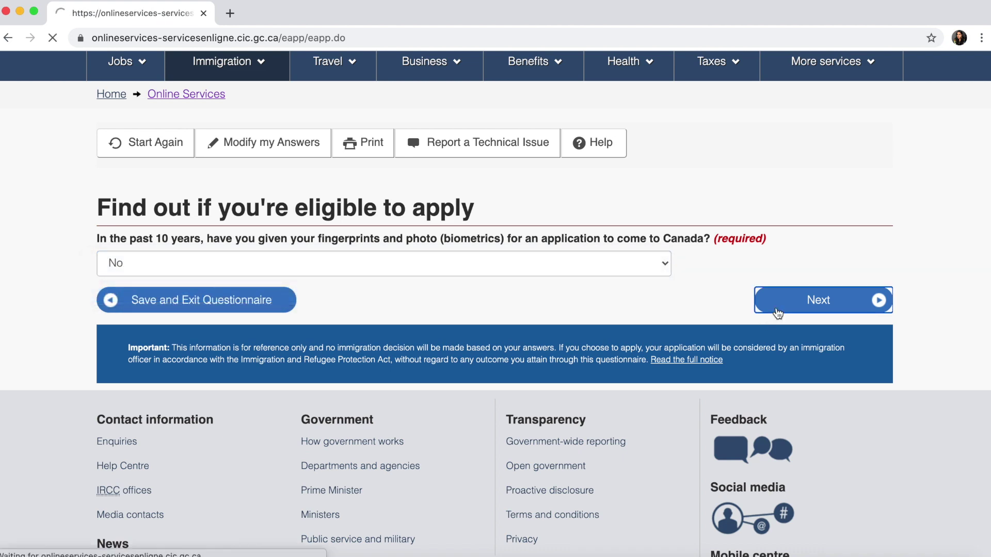
# - Answer "Yes, I will be paying my application fees." to the fee question and continue
pyautogui.scroll(-2, 512, 355)
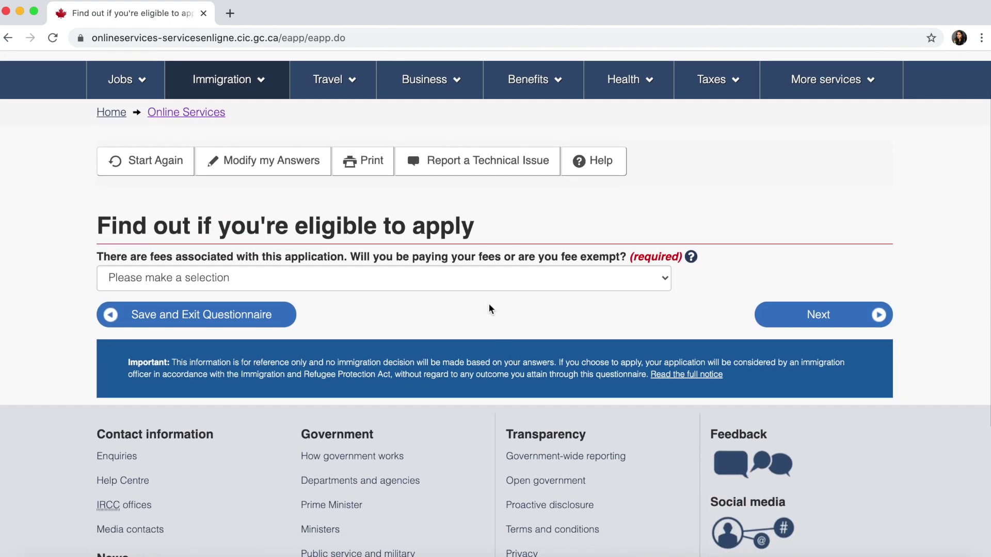
pyautogui.click(485, 278)
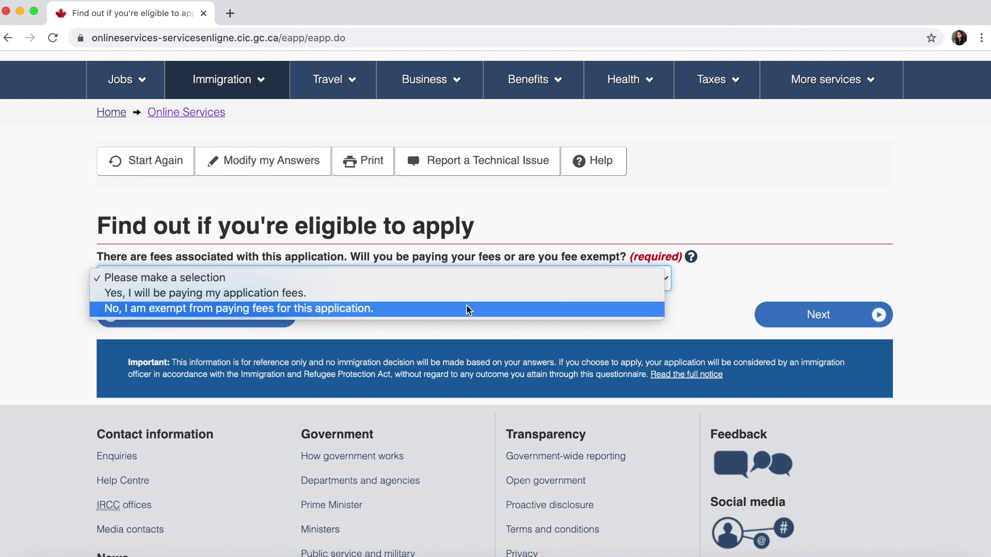
pyautogui.click(477, 294)
pyautogui.click(778, 321)
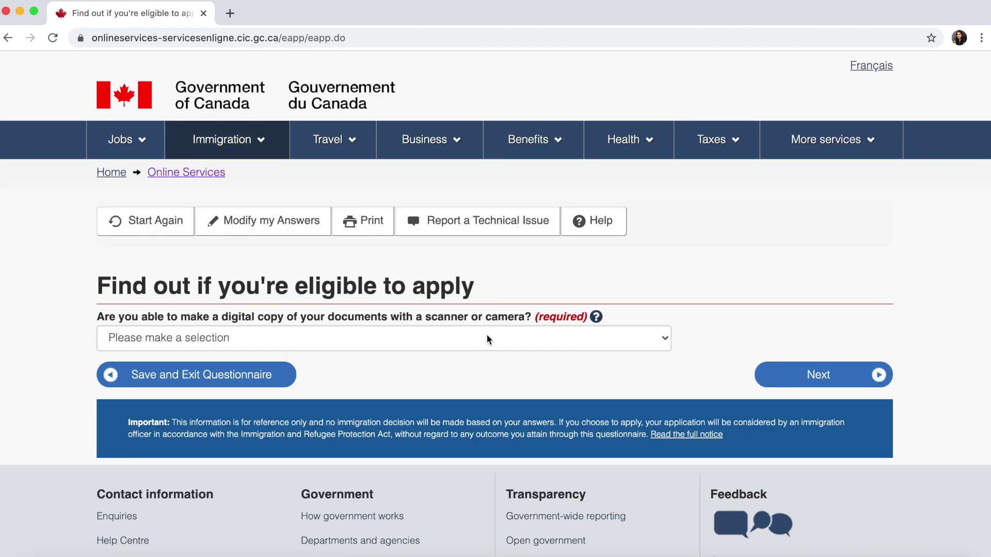
# - Answer Yes to being able to make digital copies of the documents with a scanner or camera, and continue
pyautogui.click(487, 340)
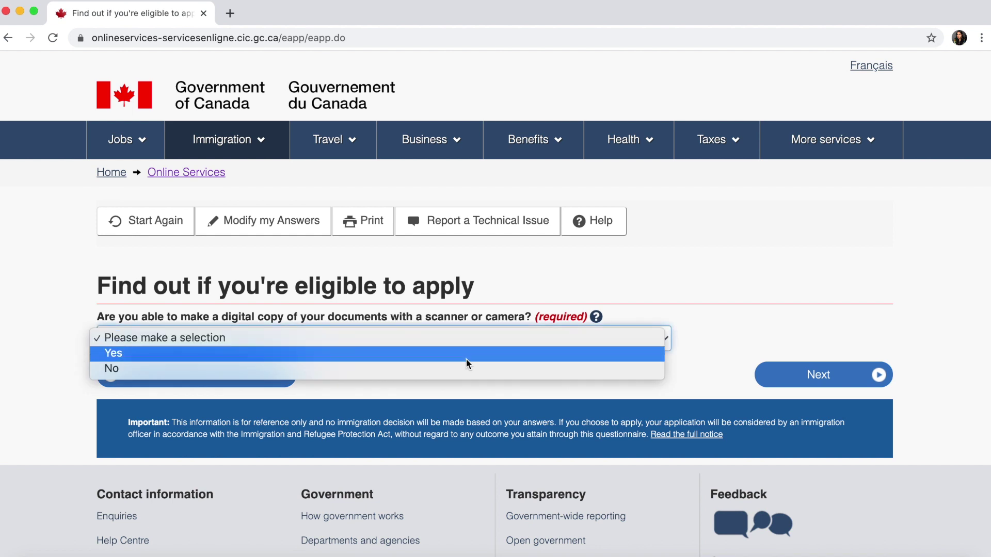
pyautogui.click(470, 355)
pyautogui.click(783, 383)
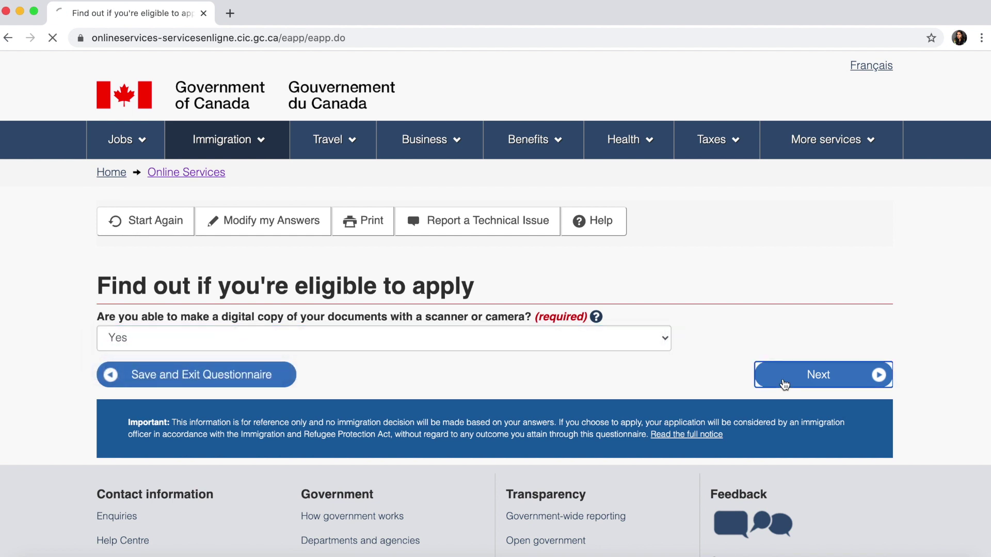
# - Answer Yes to paying the application fees online and continue to the answer review
pyautogui.scroll(-3, 532, 354)
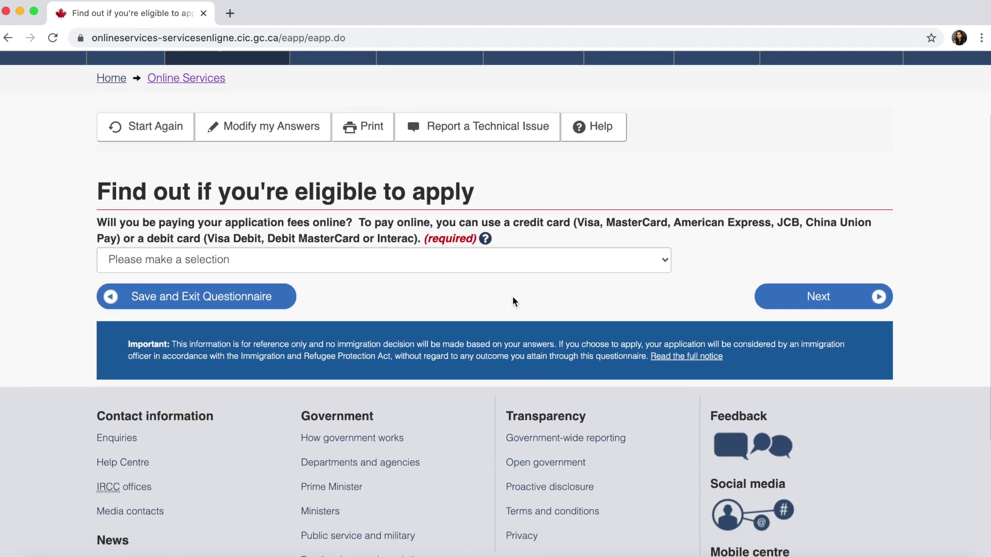
pyautogui.click(507, 260)
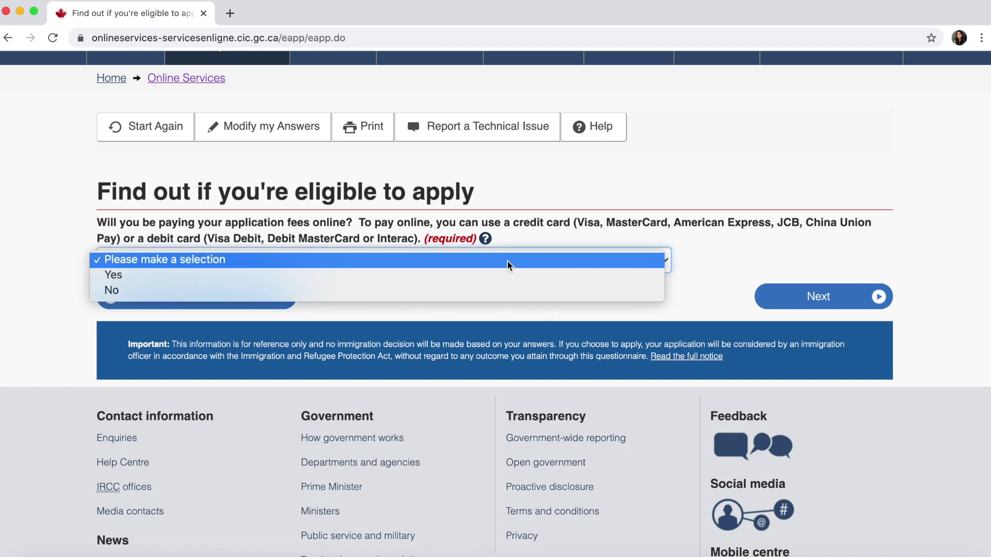
pyautogui.click(486, 277)
pyautogui.click(828, 301)
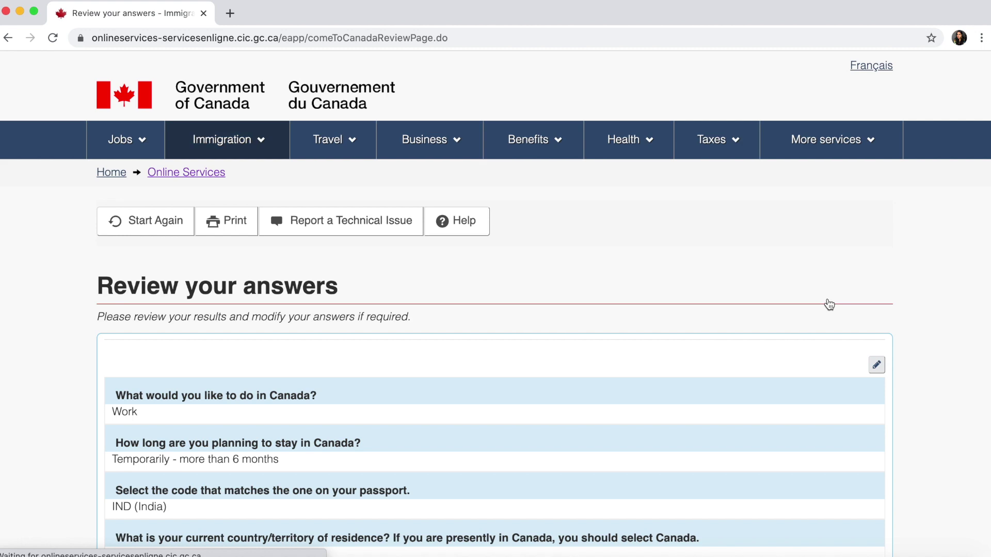
# - Review all the questionnaire answers and continue to the application submission instructions
pyautogui.scroll(-9, 636, 307)
pyautogui.scroll(9, 636, 308)
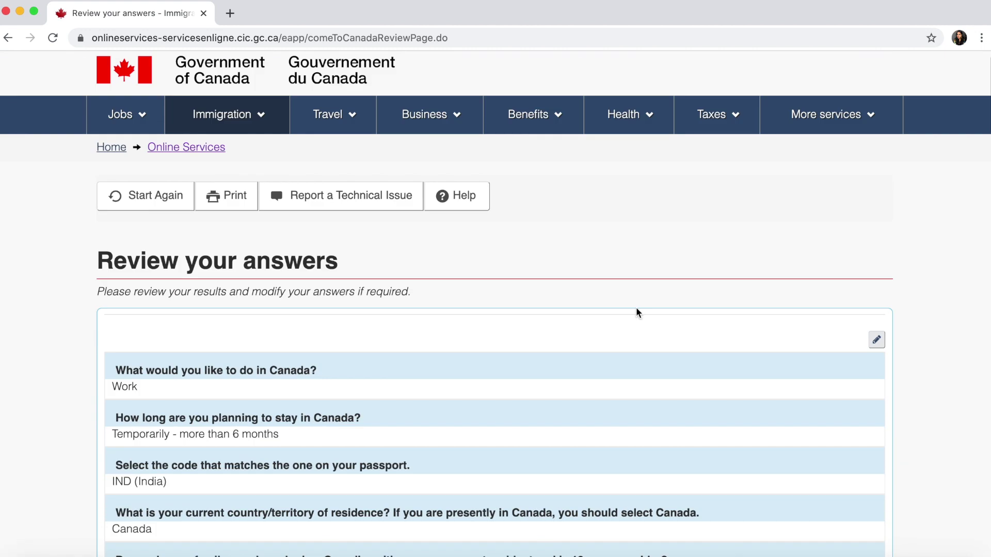
pyautogui.scroll(-20, 636, 308)
pyautogui.scroll(-20, 636, 307)
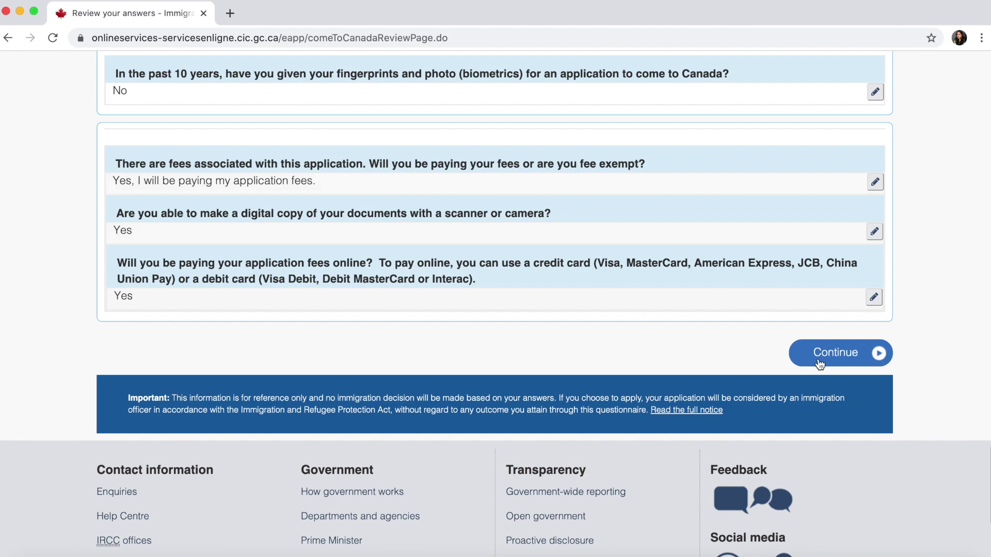
pyautogui.click(819, 364)
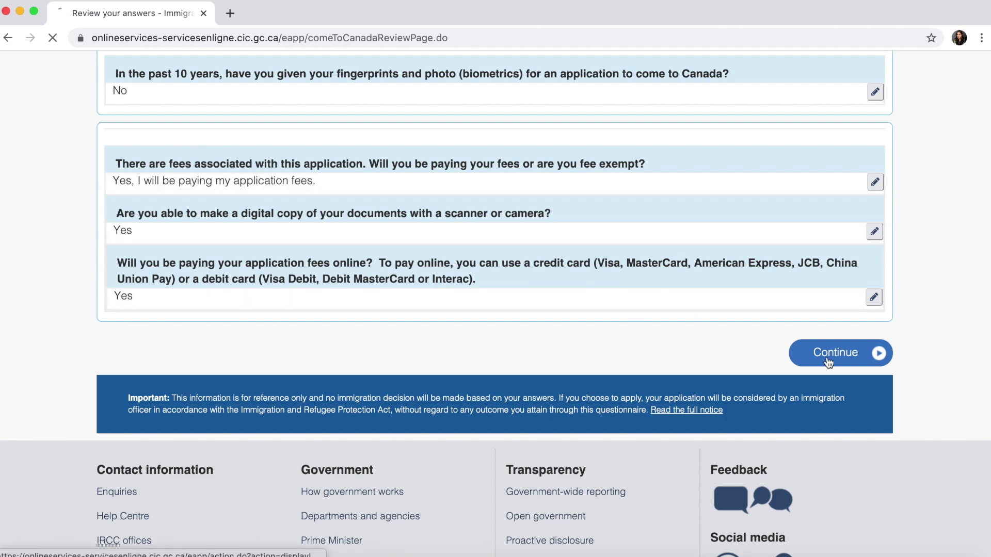
# - Go through the submission instructions up to the fee payment step and continue to the document checklist
pyautogui.scroll(-8, 828, 364)
pyautogui.scroll(-9, 829, 364)
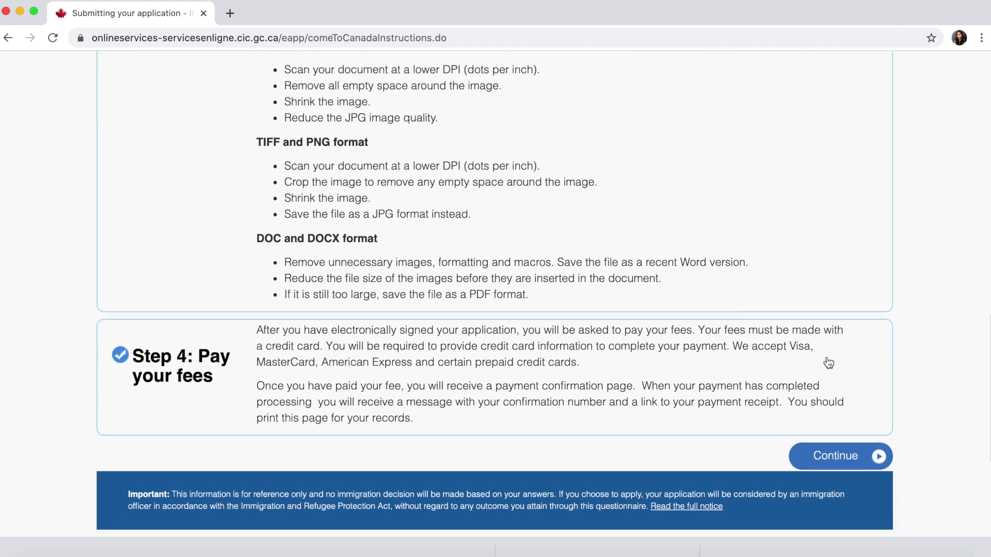
pyautogui.click(820, 431)
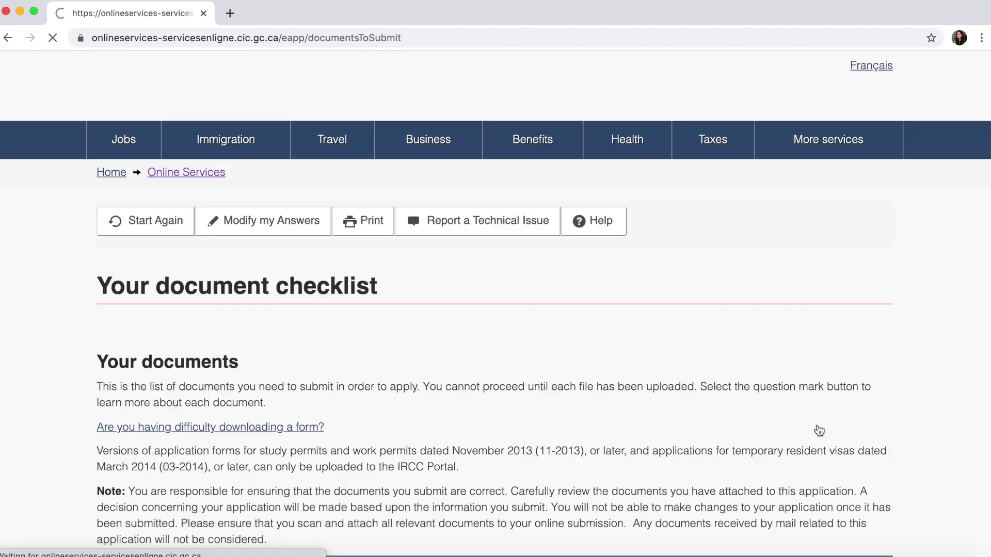
# - Examine the document checklist's application form, supporting documents, optional documents and fees
pyautogui.scroll(-8, 820, 431)
pyautogui.scroll(-2, 820, 430)
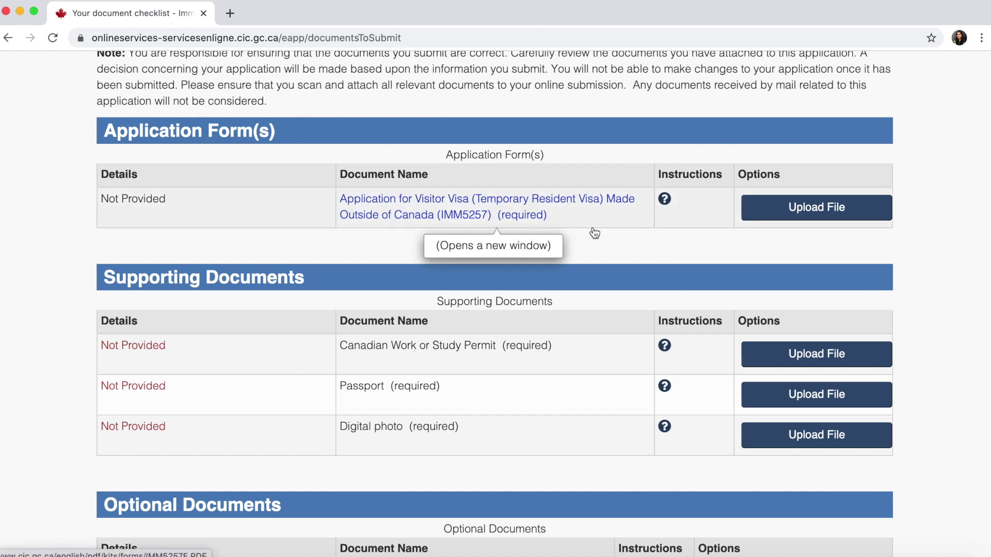
pyautogui.scroll(-3, 593, 232)
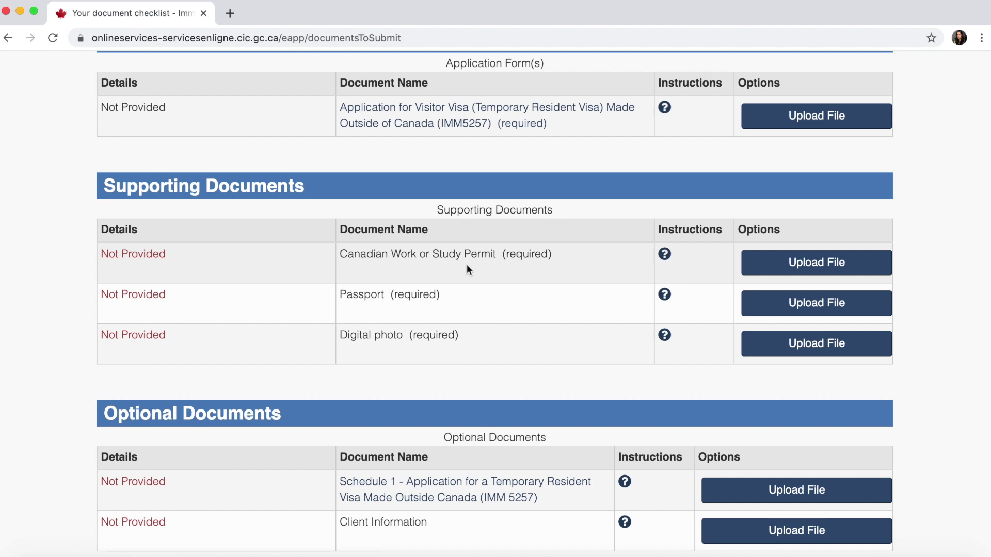
pyautogui.scroll(-2, 466, 264)
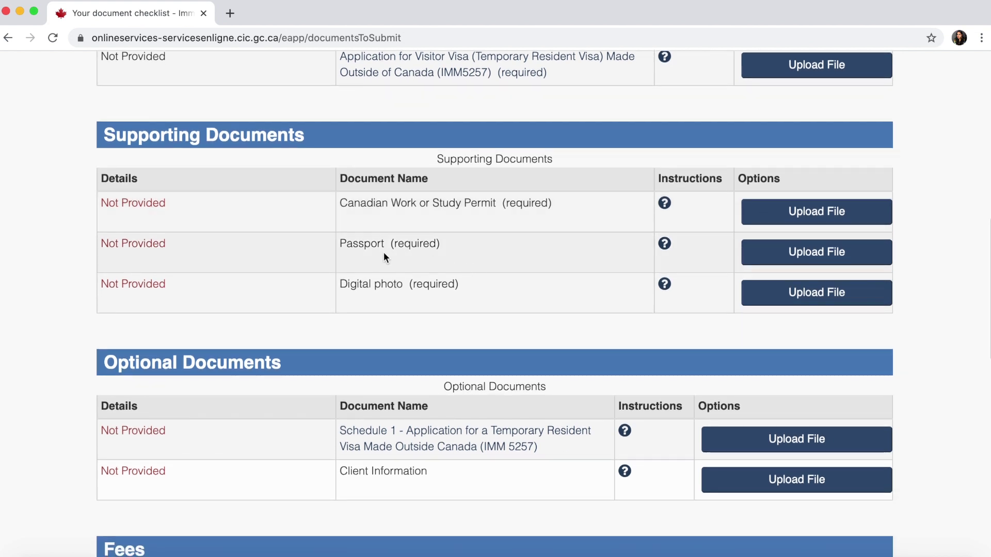
pyautogui.scroll(-2, 421, 255)
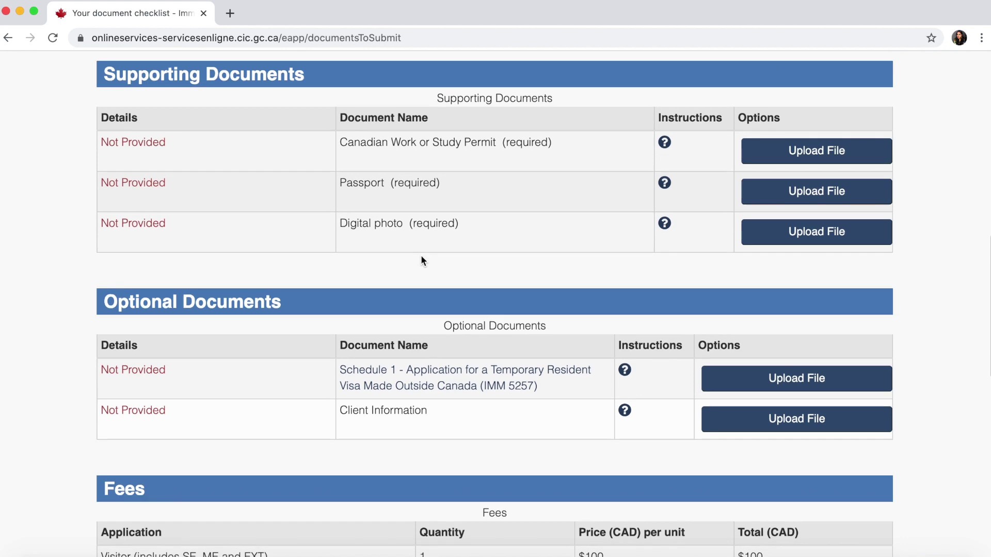
pyautogui.scroll(-8, 478, 242)
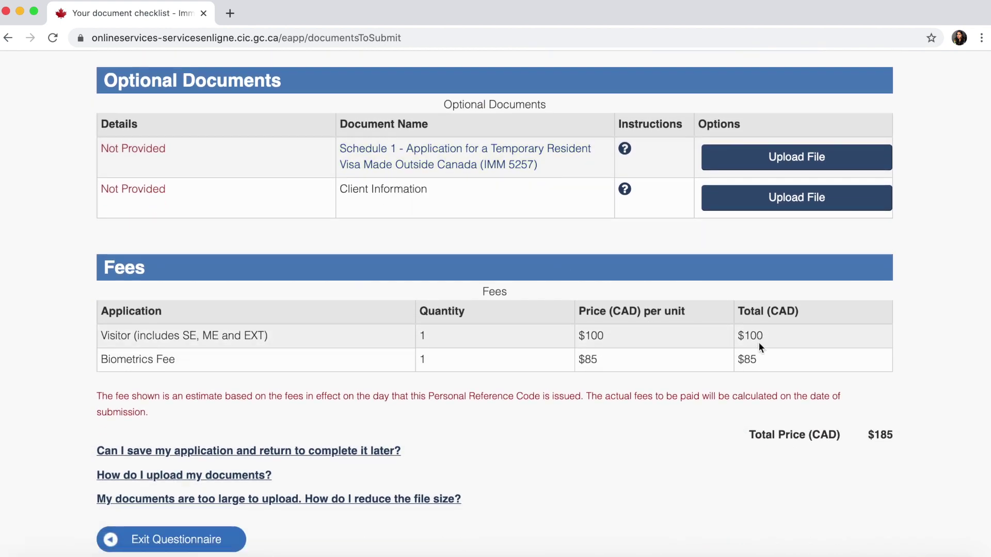
pyautogui.scroll(-2, 759, 344)
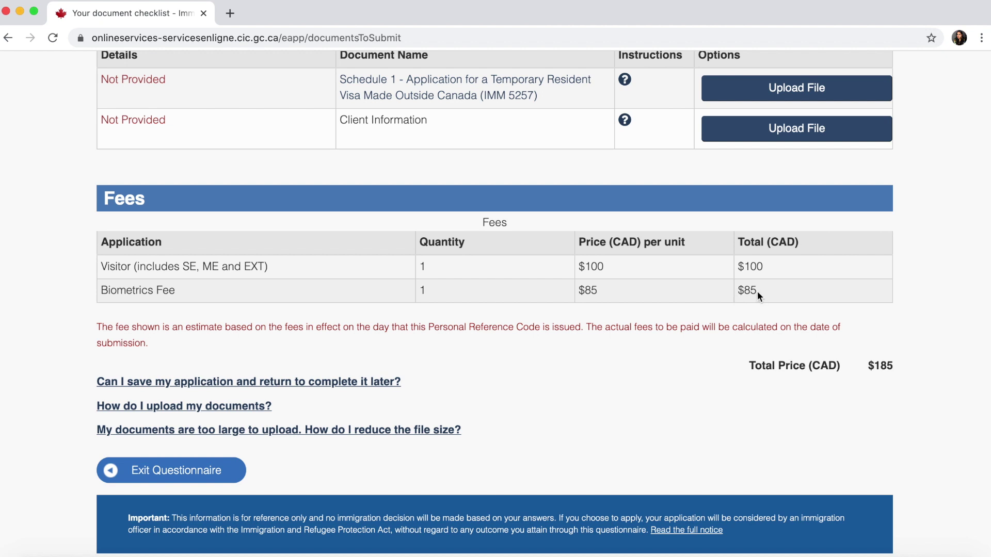
pyautogui.scroll(-2, 865, 391)
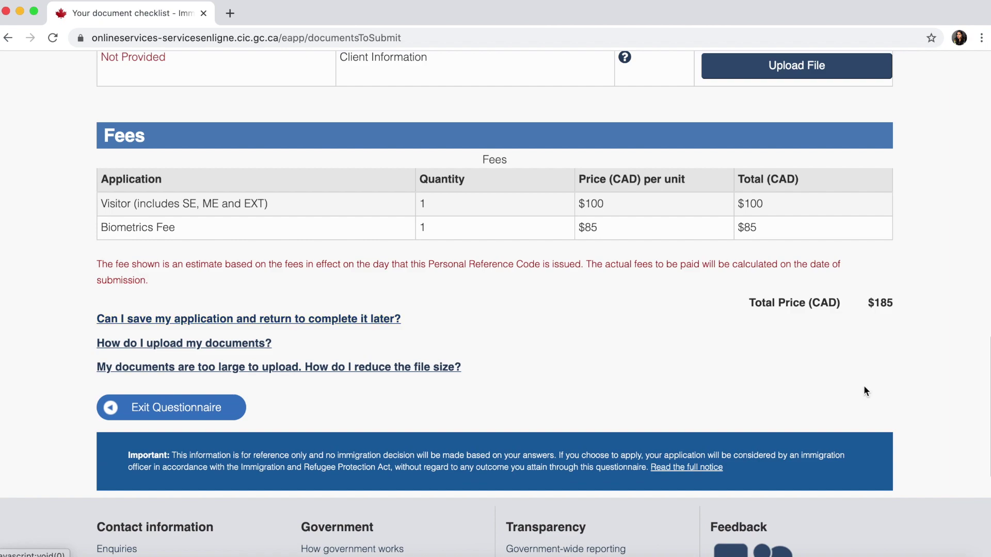
pyautogui.scroll(10, 865, 387)
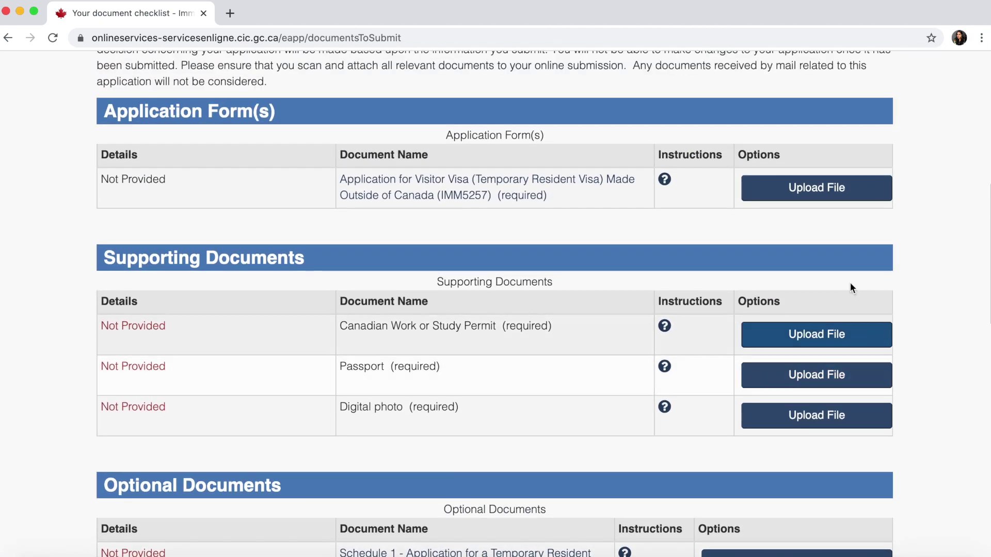
pyautogui.scroll(-8, 748, 416)
pyautogui.scroll(-6, 808, 423)
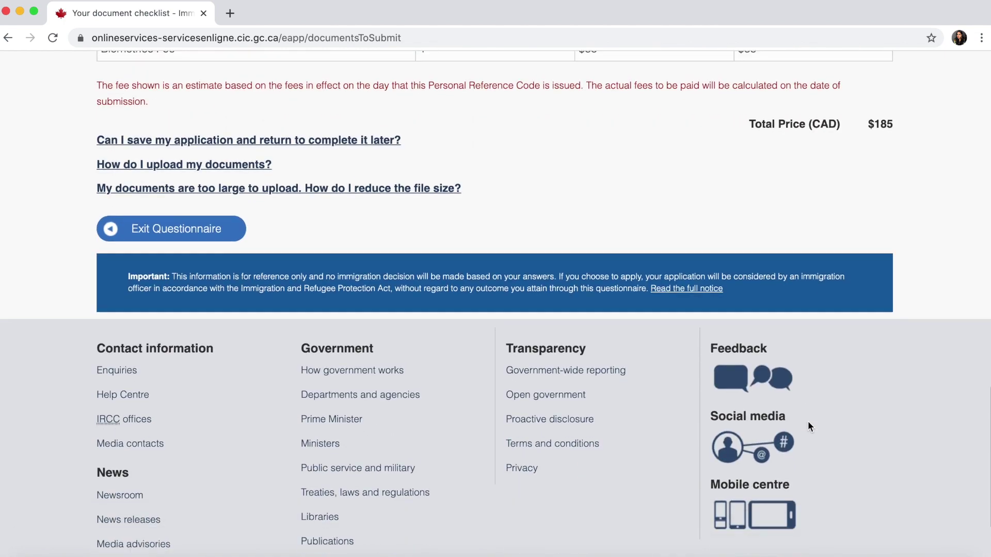
pyautogui.scroll(20, 808, 422)
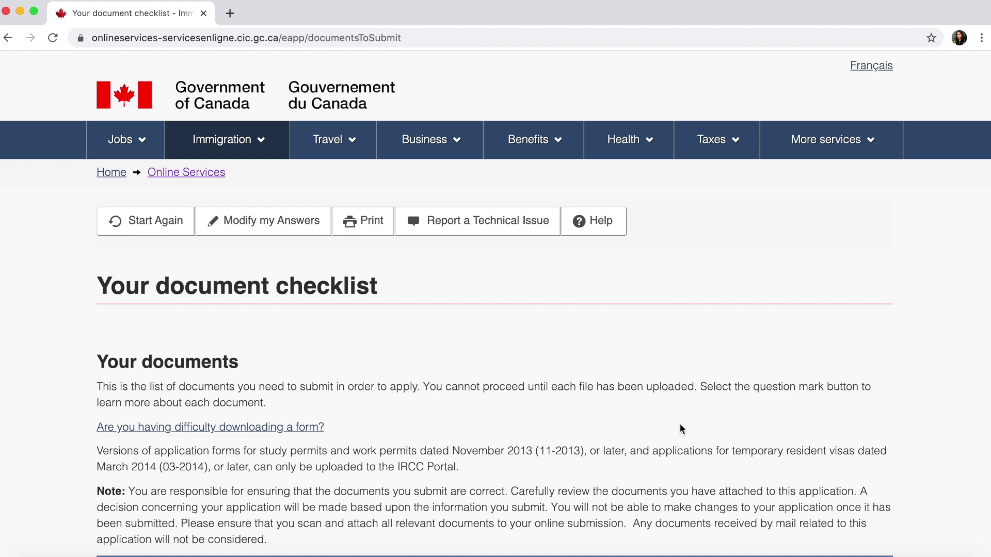
pyautogui.scroll(-8, 680, 428)
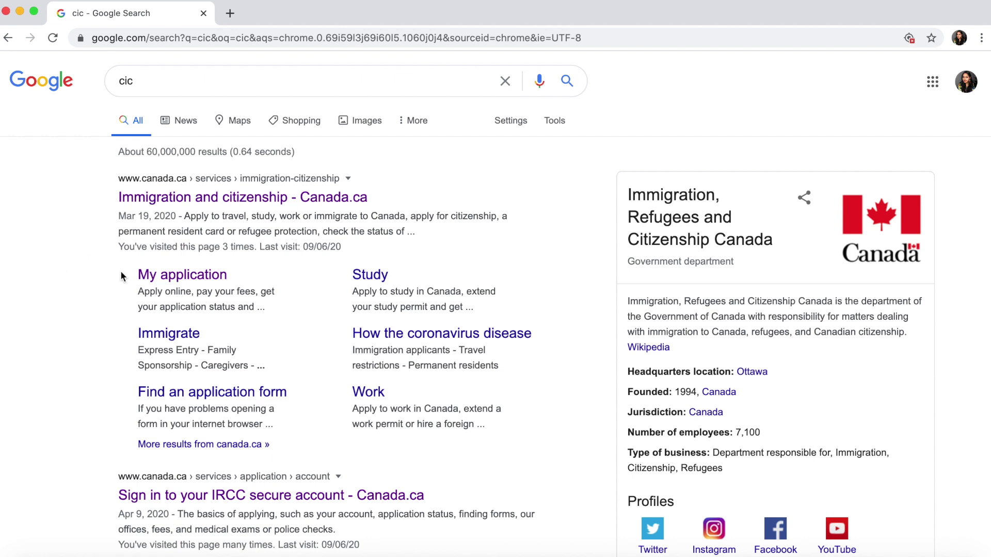
# - Open the Immigration and citizenship page from the search results and go to its Visit section
pyautogui.click(174, 201)
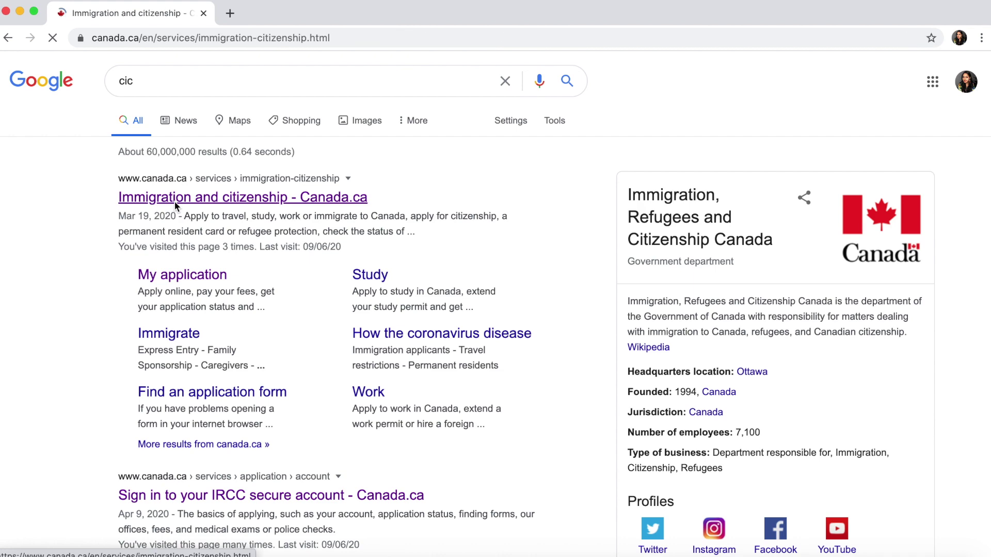
pyautogui.scroll(-4, 348, 343)
pyautogui.scroll(-3, 348, 343)
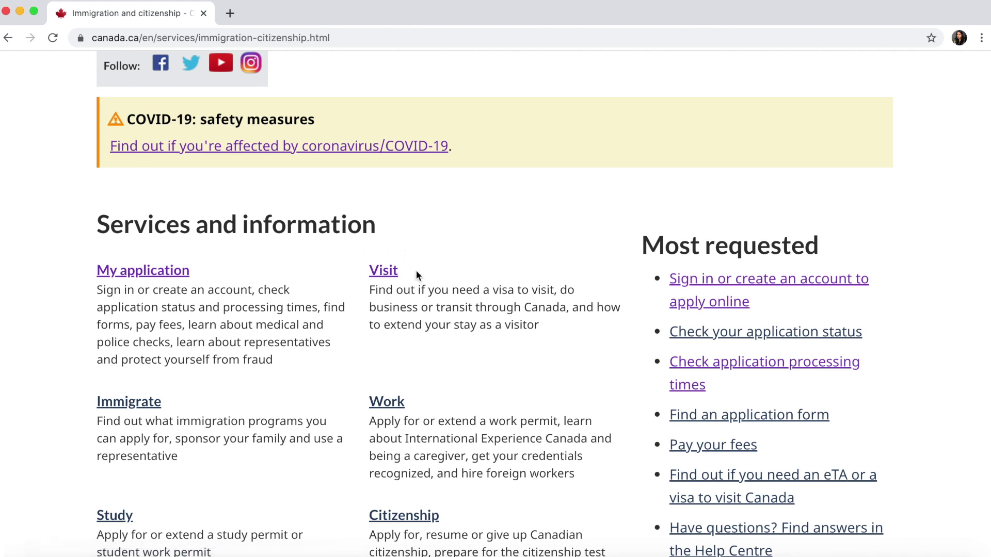
pyautogui.click(397, 279)
# - Open the page on applying for a visitor visa and go to its Apply section
pyautogui.scroll(-5, 398, 280)
pyautogui.scroll(-5, 397, 280)
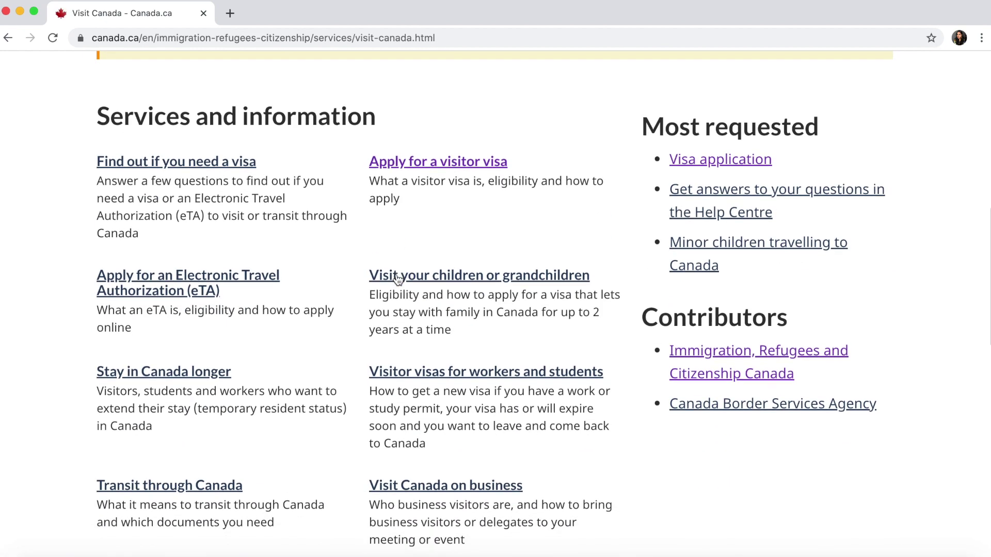
pyautogui.scroll(1, 398, 279)
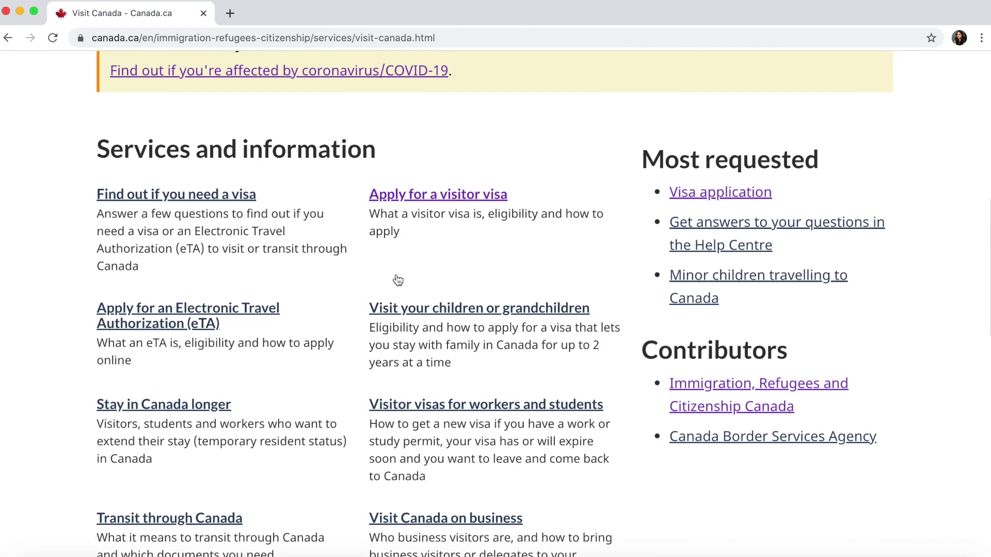
pyautogui.click(437, 196)
pyautogui.scroll(-10, 437, 200)
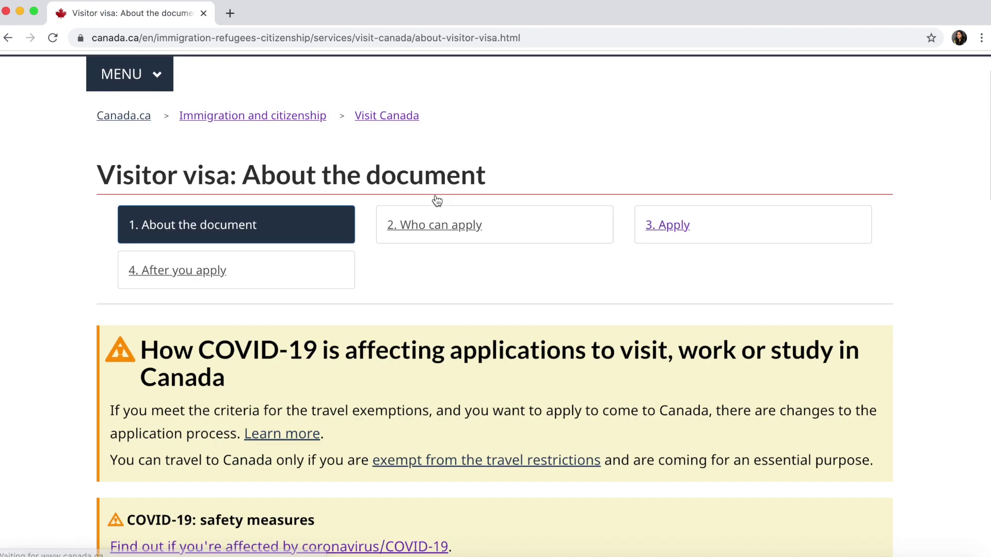
pyautogui.scroll(10, 437, 200)
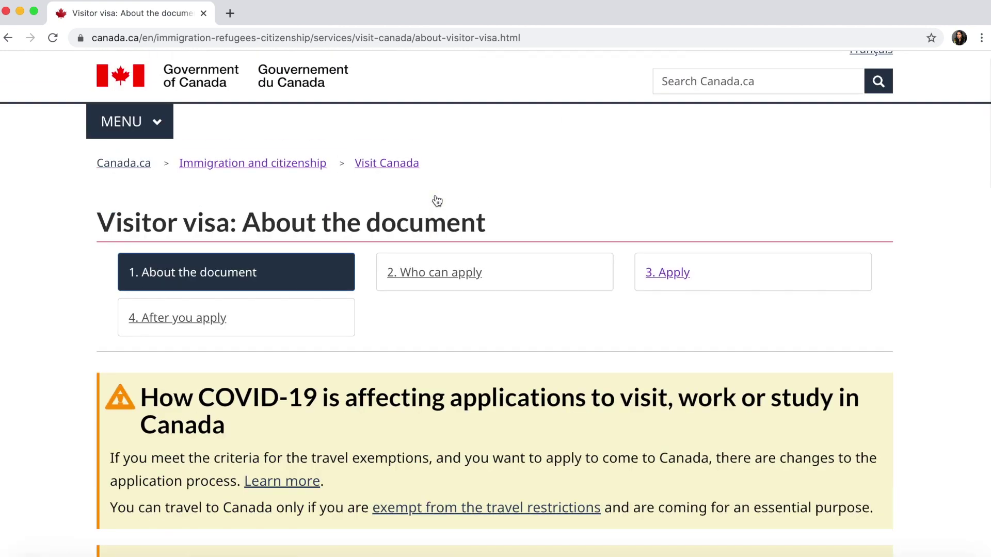
pyautogui.scroll(-3, 437, 201)
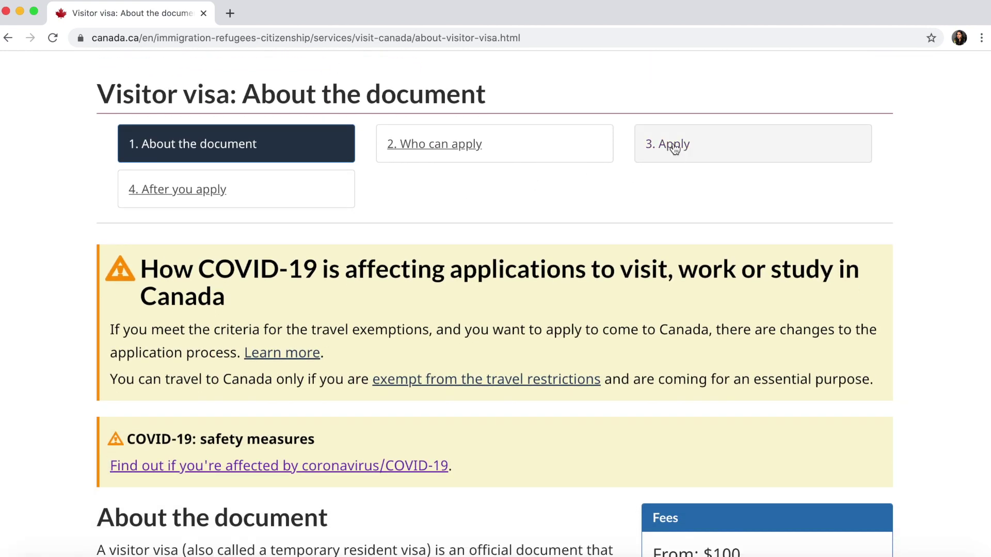
pyautogui.click(674, 148)
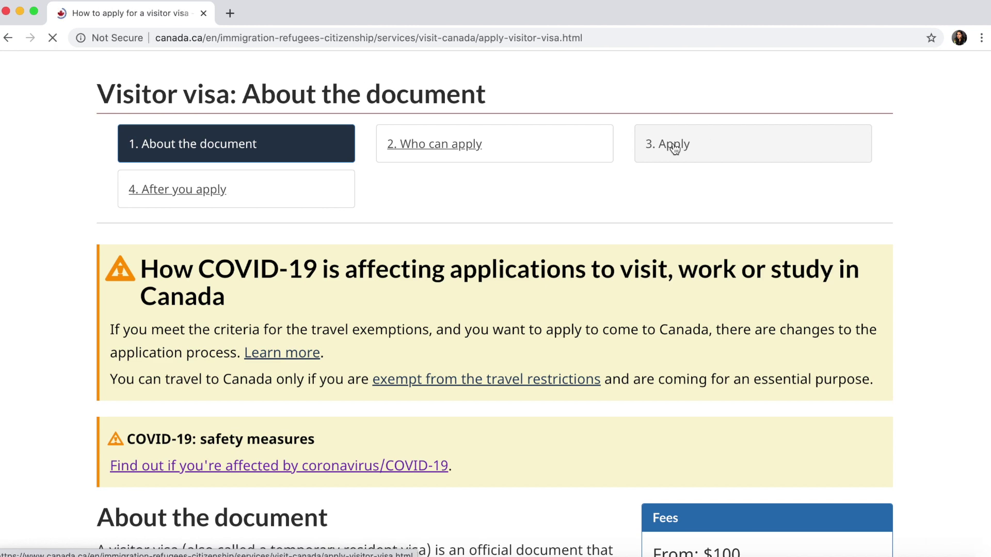
# - Choose Online as the way to apply for the visitor visa and get the instructions
pyautogui.scroll(-5, 675, 150)
pyautogui.scroll(-12, 675, 150)
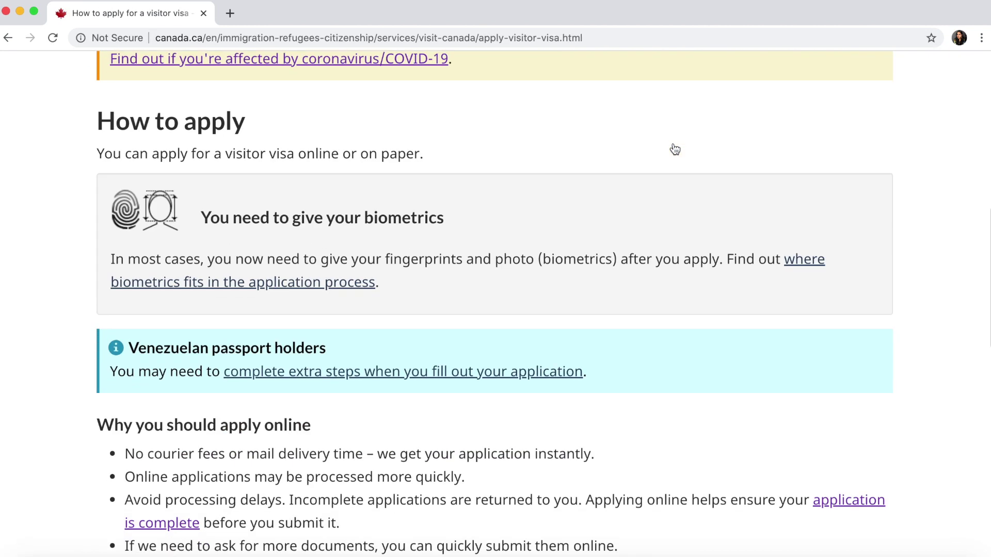
pyautogui.scroll(-1, 675, 149)
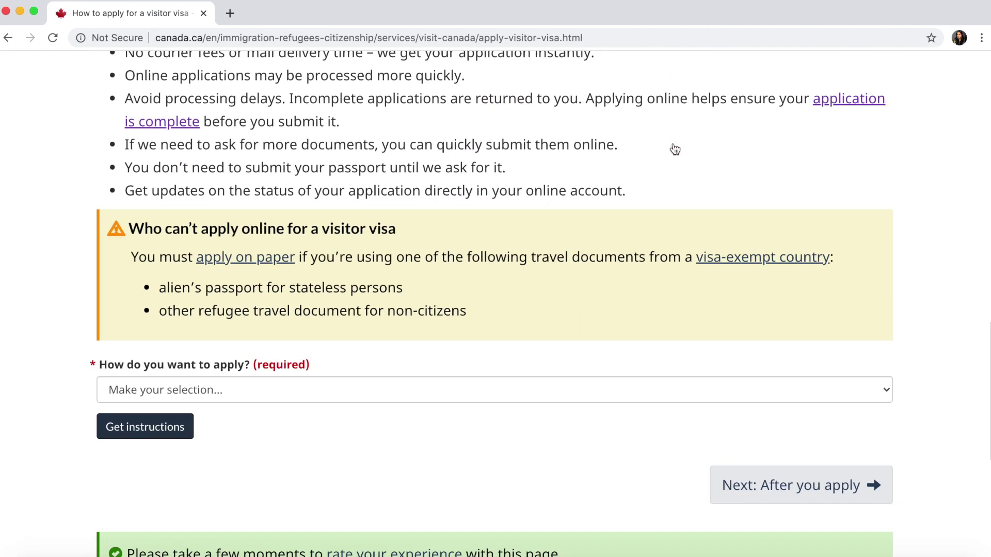
pyautogui.click(365, 388)
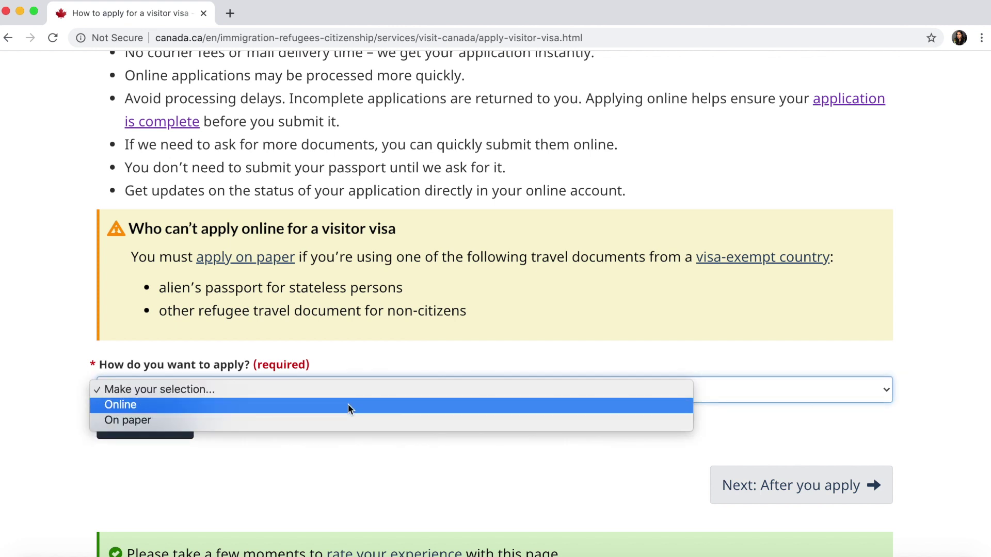
pyautogui.click(348, 405)
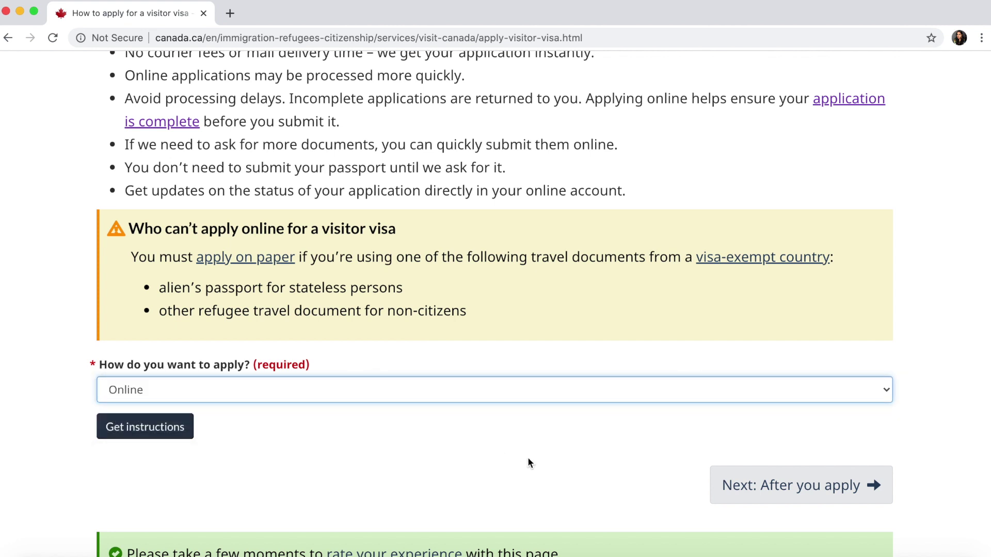
pyautogui.click(172, 435)
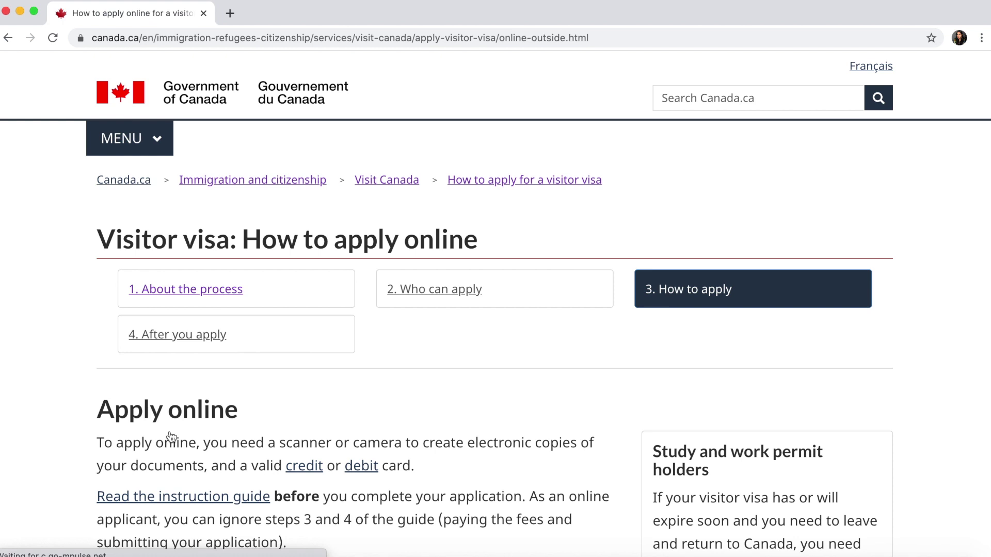
# - Proceed to apply for a visitor visa and review the GCKey, Sign-In Partner and registration options for the IRCC secure account
pyautogui.scroll(-5, 495, 441)
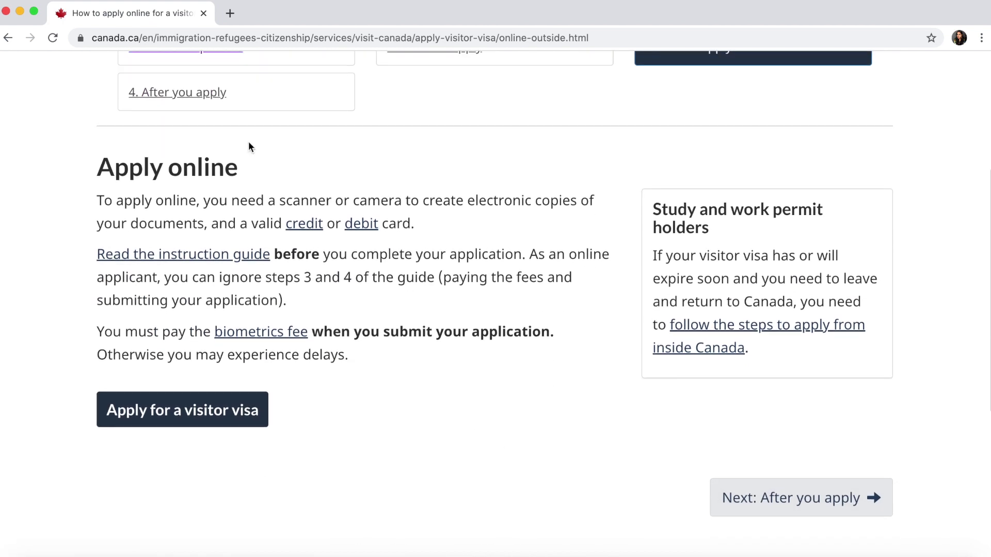
pyautogui.click(191, 416)
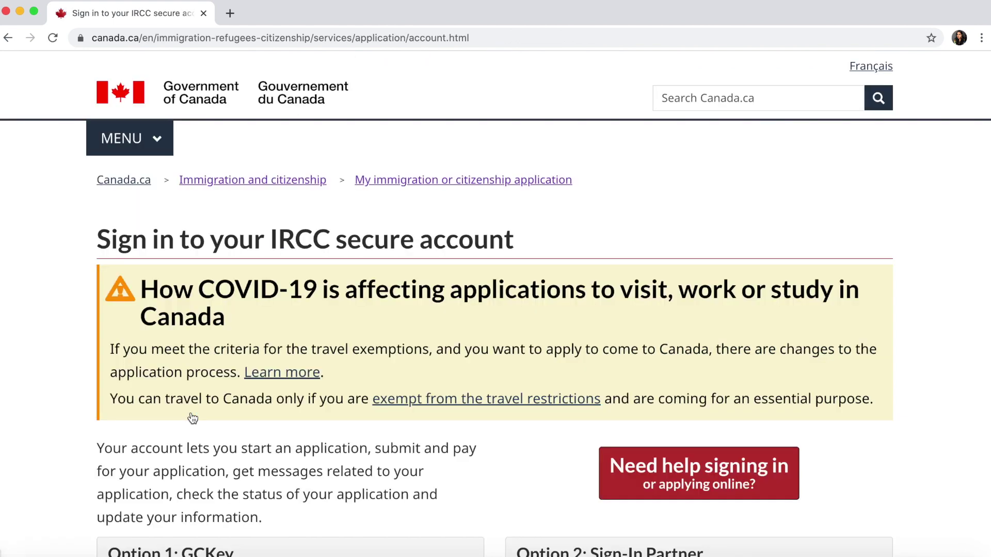
pyautogui.scroll(-6, 318, 385)
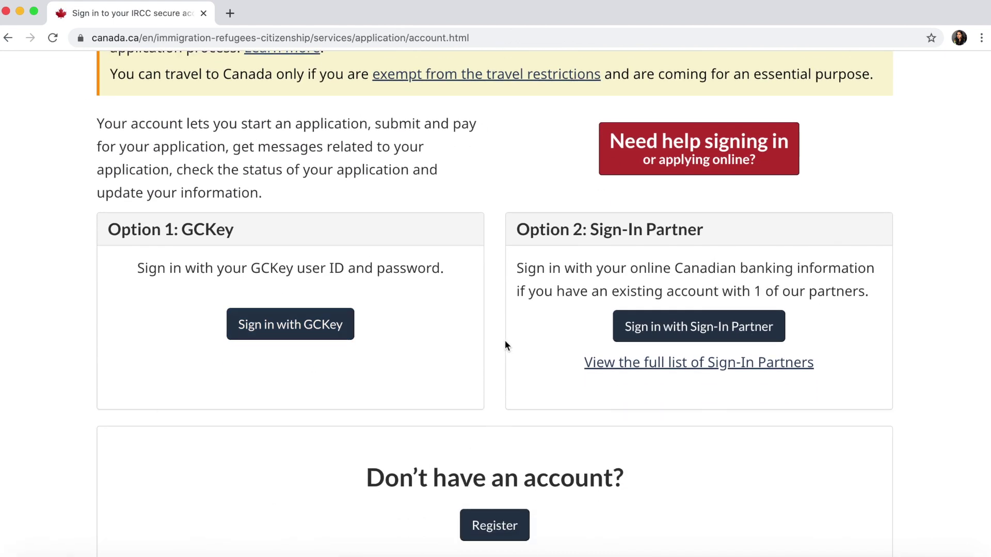
pyautogui.scroll(-1, 72, 318)
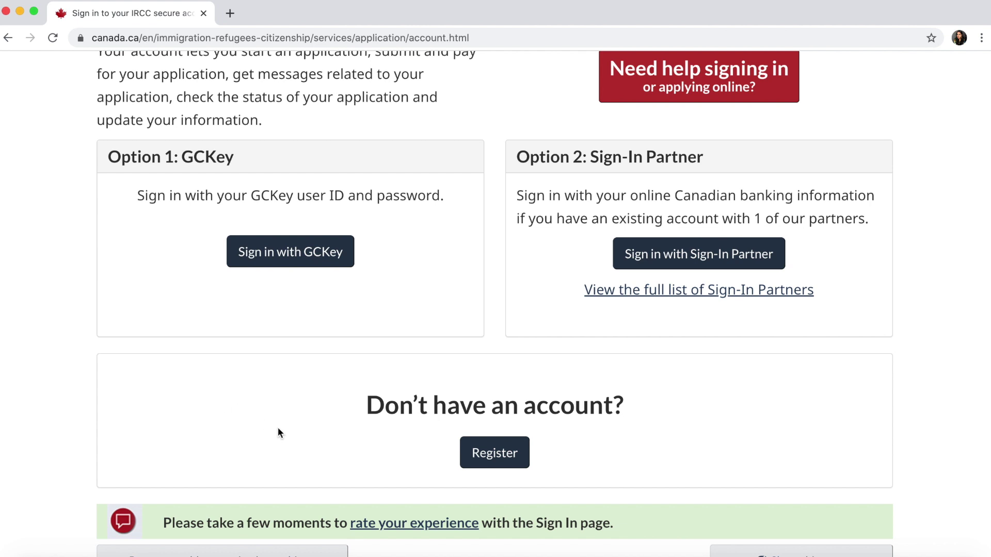
pyautogui.scroll(-2, 279, 433)
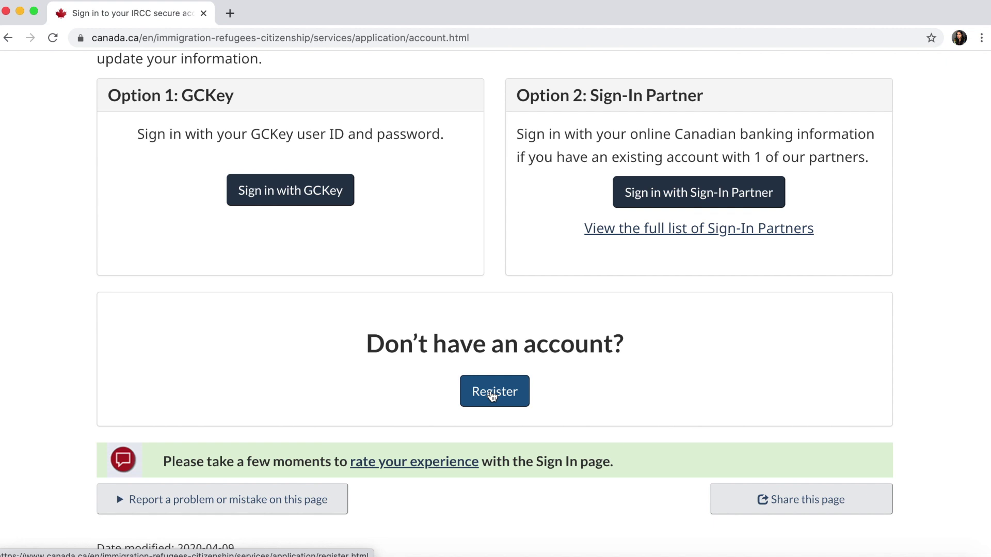
# - Open the account registration page and examine the steps for registering with GCKey
pyautogui.click(505, 398)
pyautogui.scroll(-8, 505, 399)
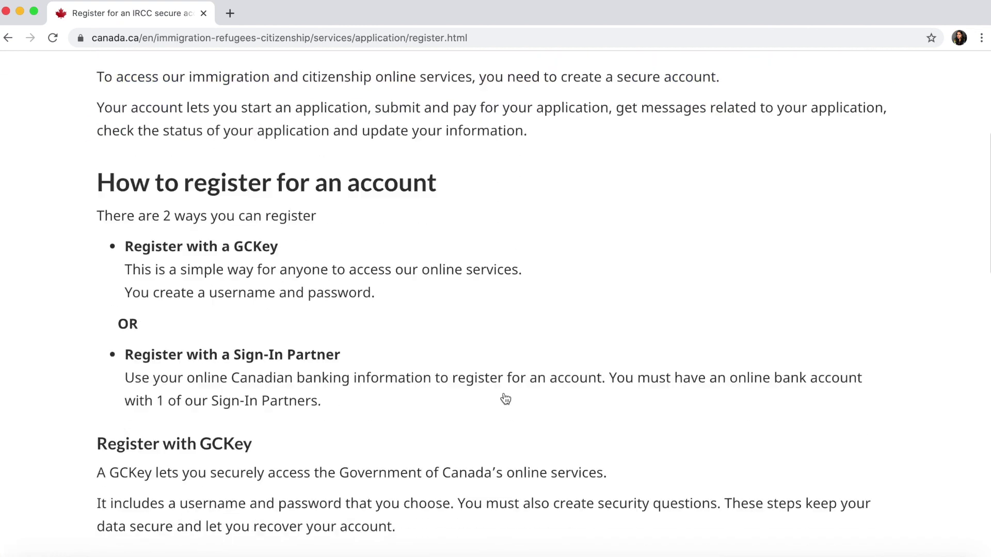
pyautogui.scroll(-5, 505, 398)
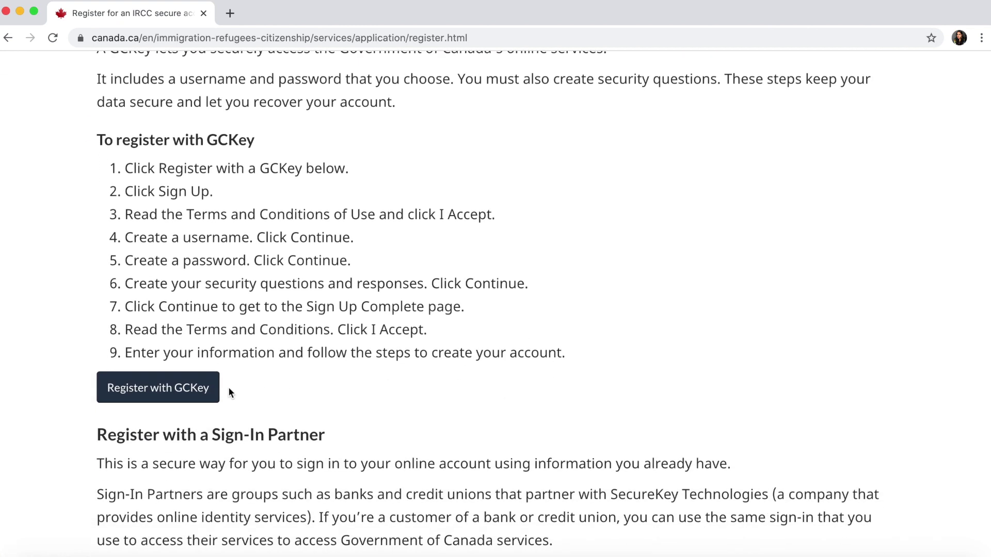
# - Open the IRCC secure account sign-in page from the "cic login" search results and choose to sign in with GCKey
pyautogui.click(247, 199)
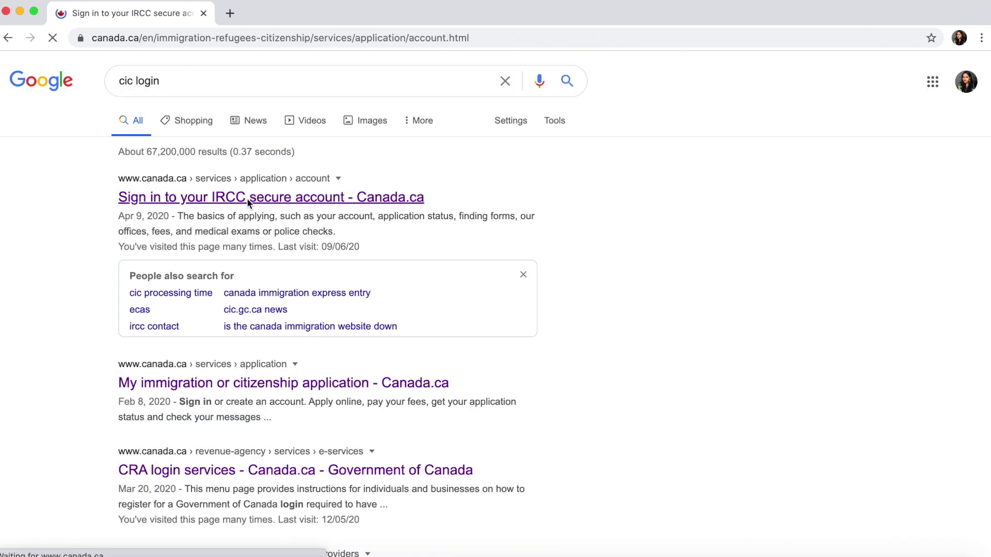
pyautogui.scroll(-1, 241, 291)
pyautogui.scroll(-12, 241, 291)
pyautogui.scroll(3, 240, 291)
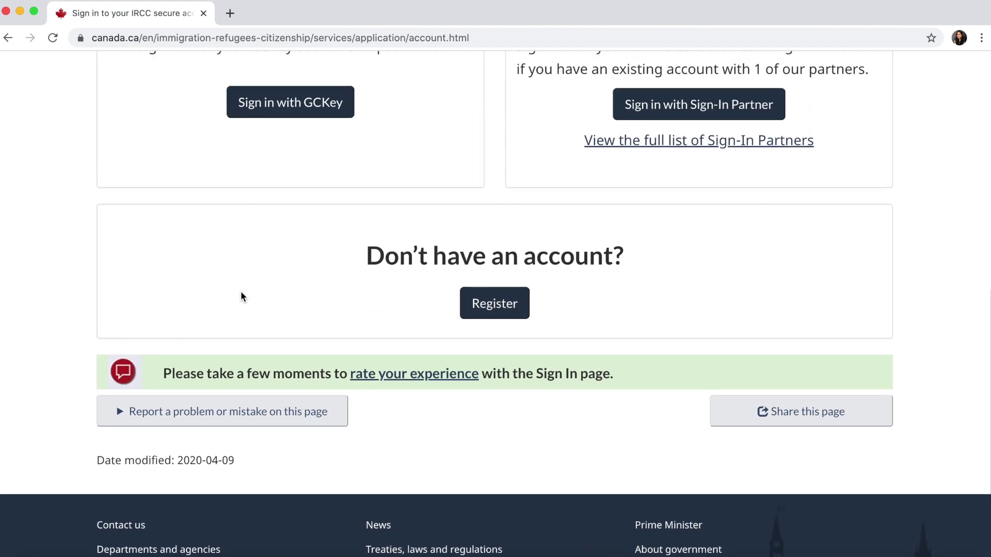
pyautogui.click(303, 131)
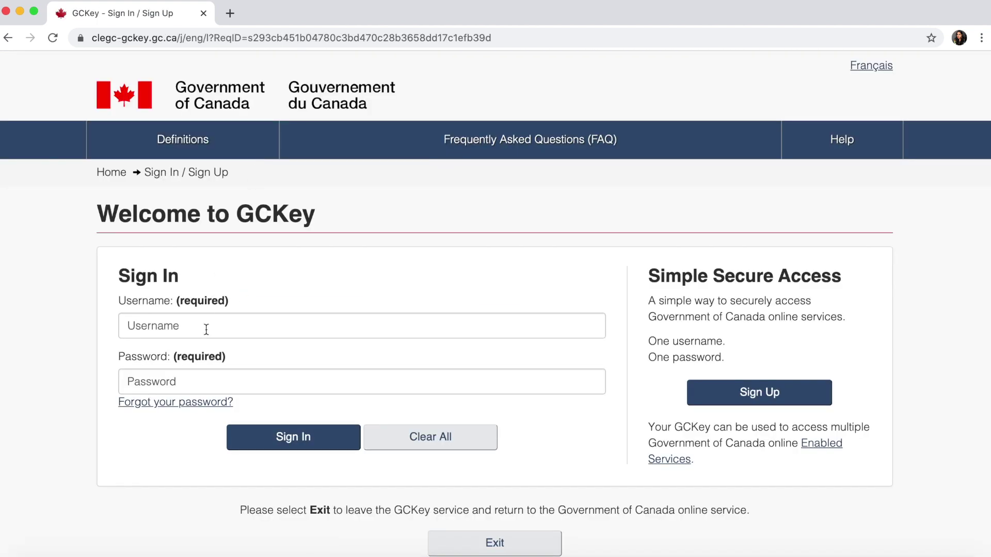
# - Sign in to the IRCC account with the GCKey username and password
pyautogui.click(206, 329)
pyautogui.click(255, 436)
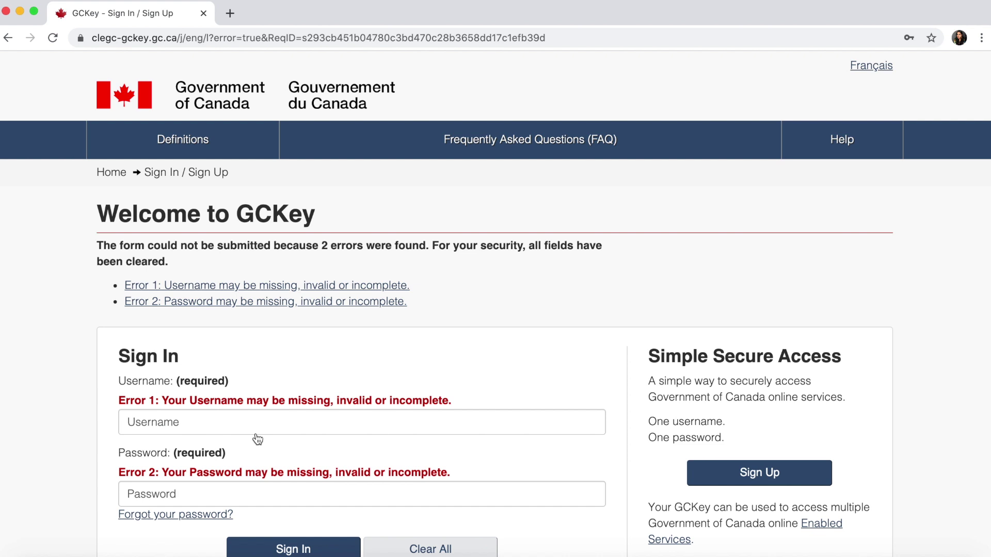
pyautogui.scroll(-1, 255, 435)
pyautogui.click(276, 368)
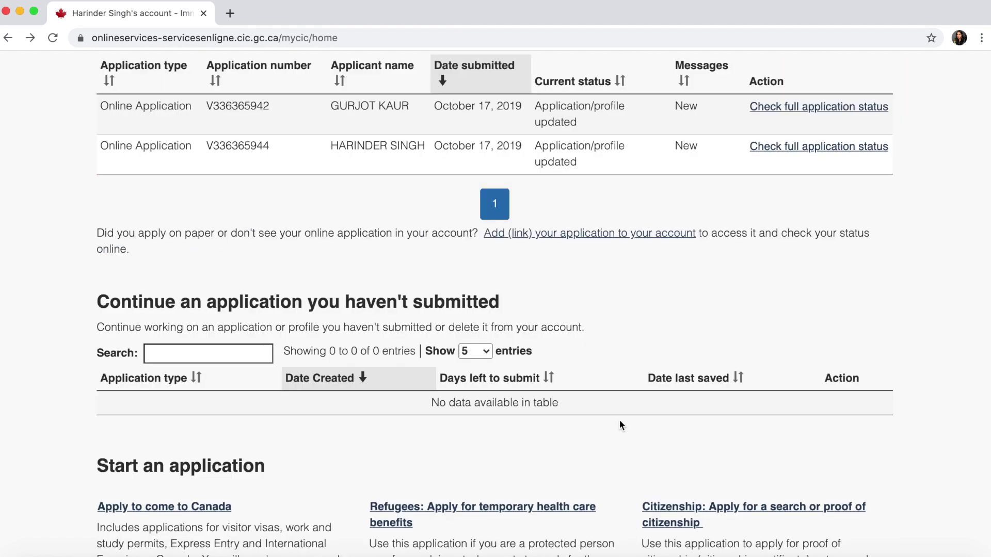
# - Look through the account home page and start an Apply to come to Canada application
pyautogui.scroll(-4, 618, 419)
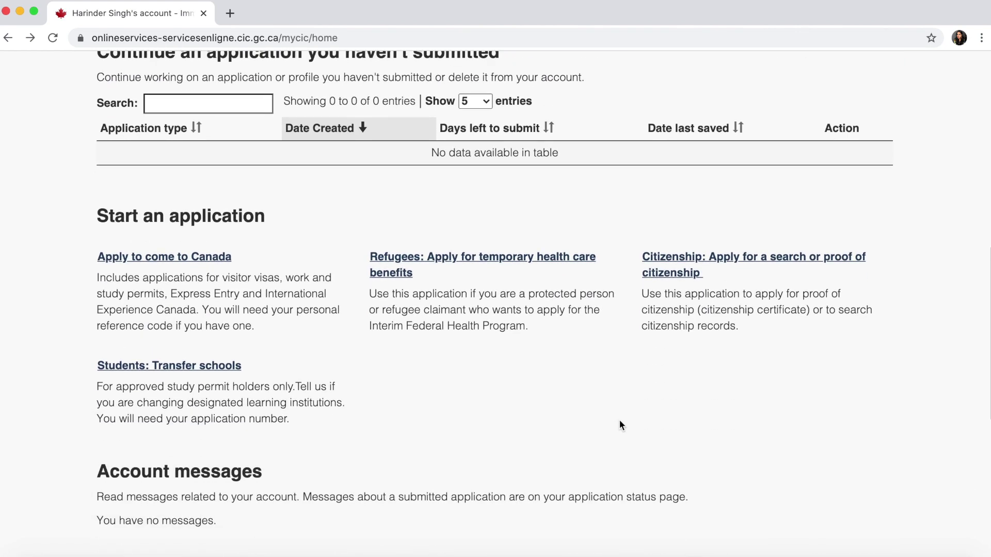
pyautogui.scroll(10, 619, 419)
pyautogui.scroll(-7, 619, 420)
pyautogui.scroll(-5, 619, 420)
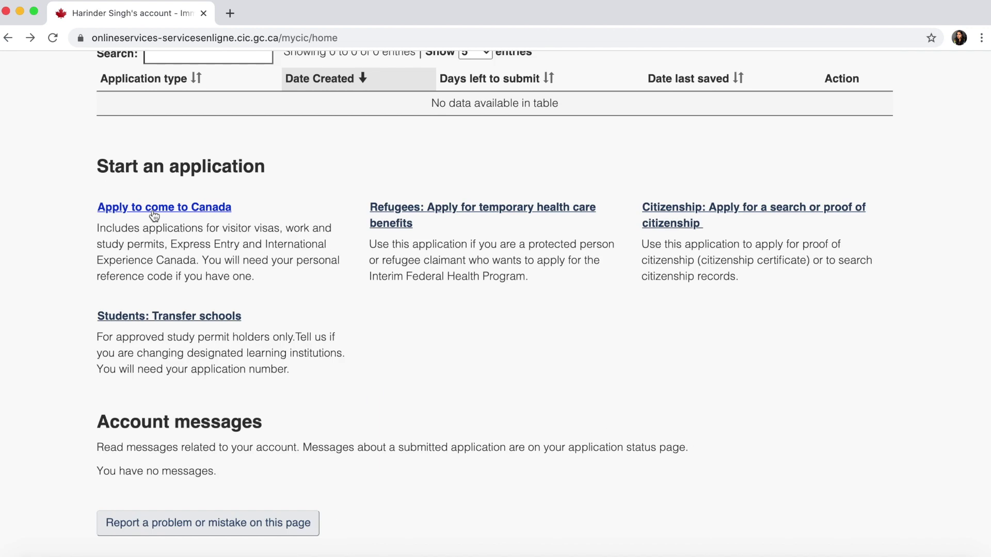
pyautogui.click(153, 212)
# - Start the eligibility questionnaire for a visitor visa, study and/or work permit without a personal reference code
pyautogui.scroll(-4, 172, 364)
pyautogui.scroll(-1, 173, 364)
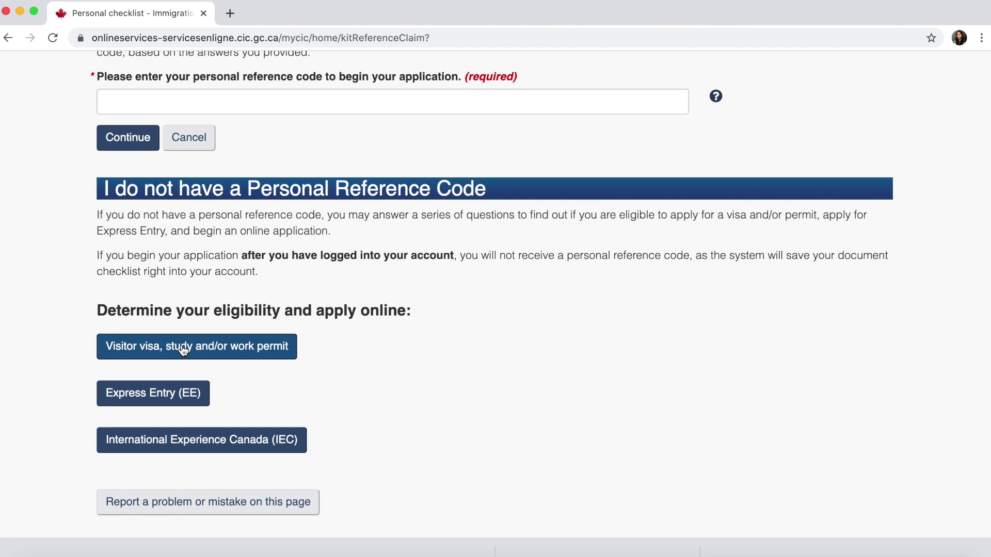
pyautogui.click(215, 358)
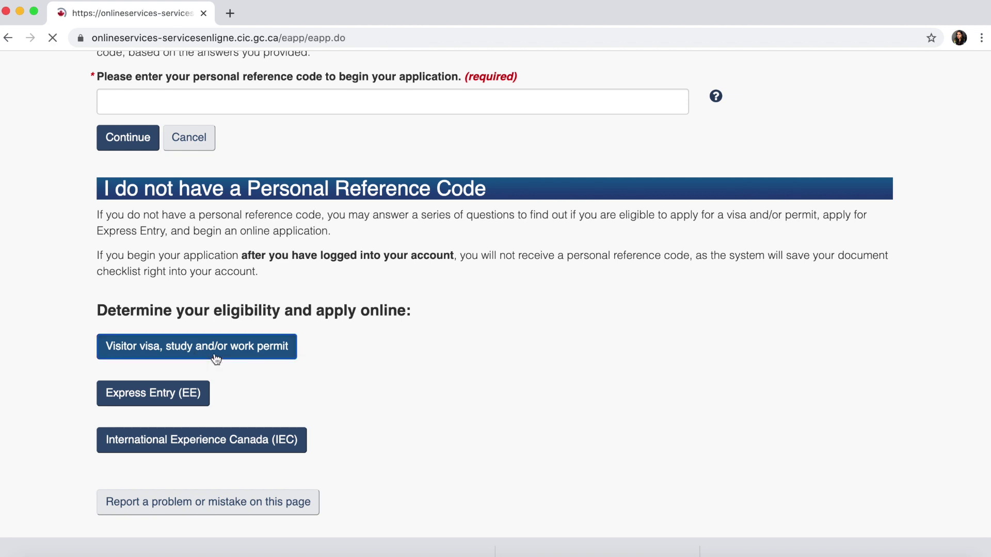
pyautogui.scroll(-3, 216, 358)
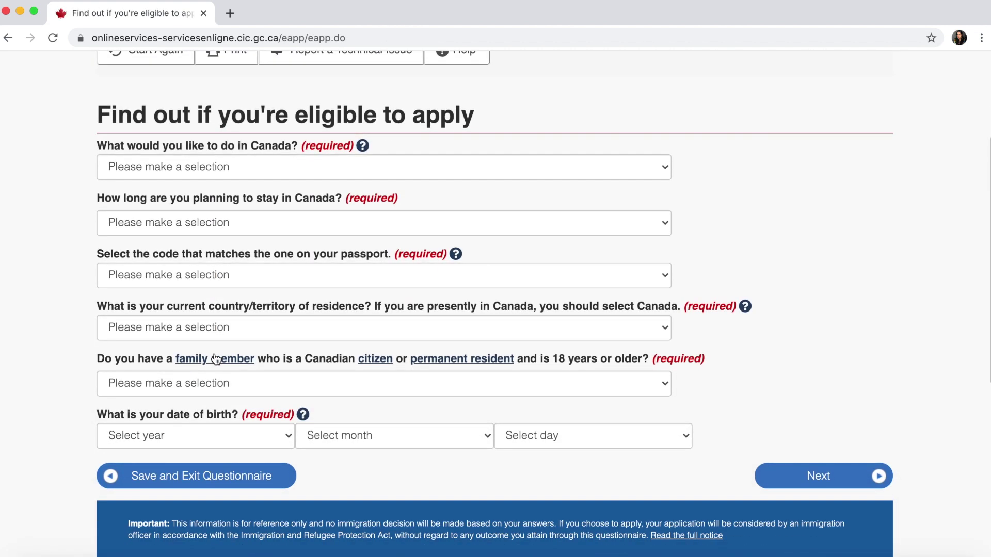
# - Answer Visit for the purpose in Canada and Temporarily - less than 6 months for the length of stay
pyautogui.click(312, 171)
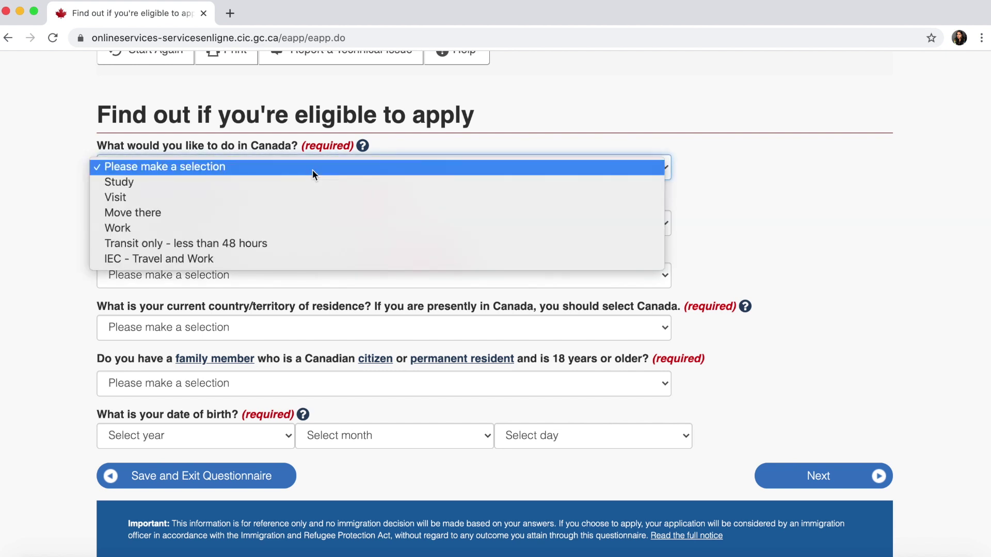
pyautogui.click(289, 197)
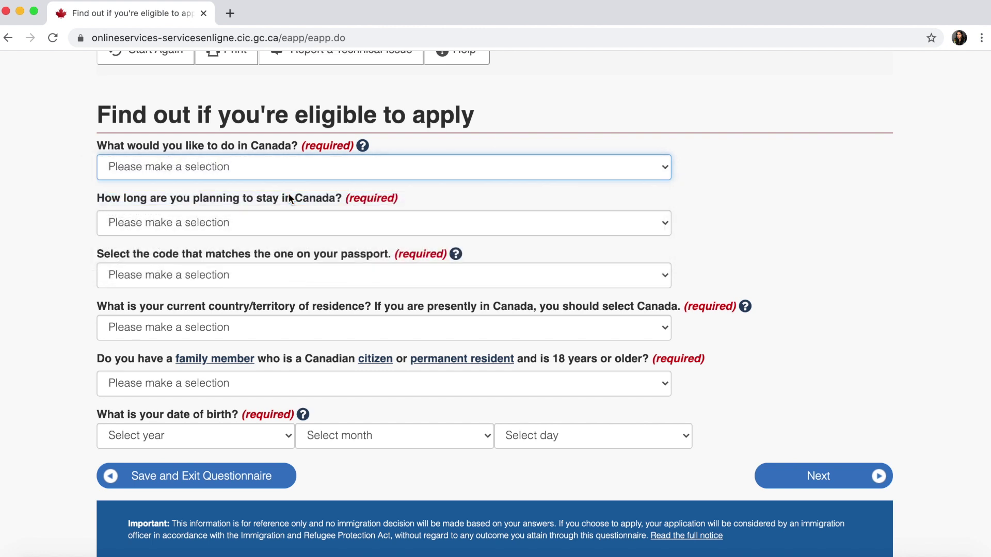
pyautogui.click(277, 226)
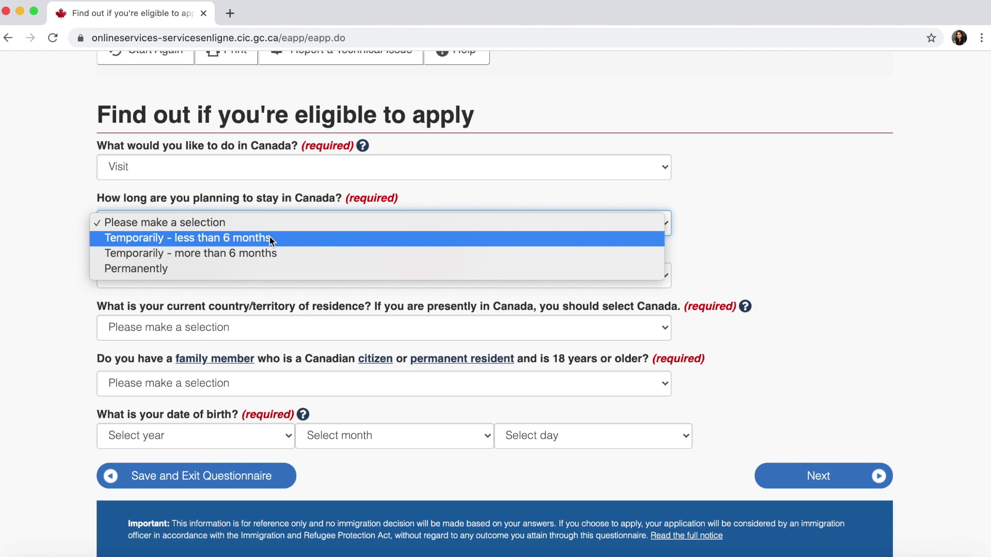
pyautogui.click(270, 240)
# - Select IND (India) as the passport code and India as the current country of residence
pyautogui.click(259, 276)
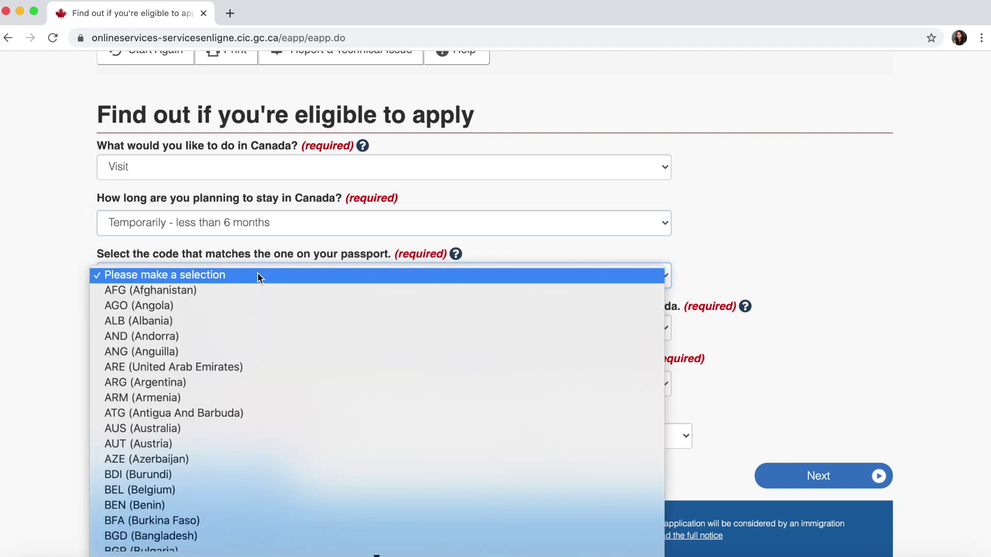
pyautogui.write('ind')
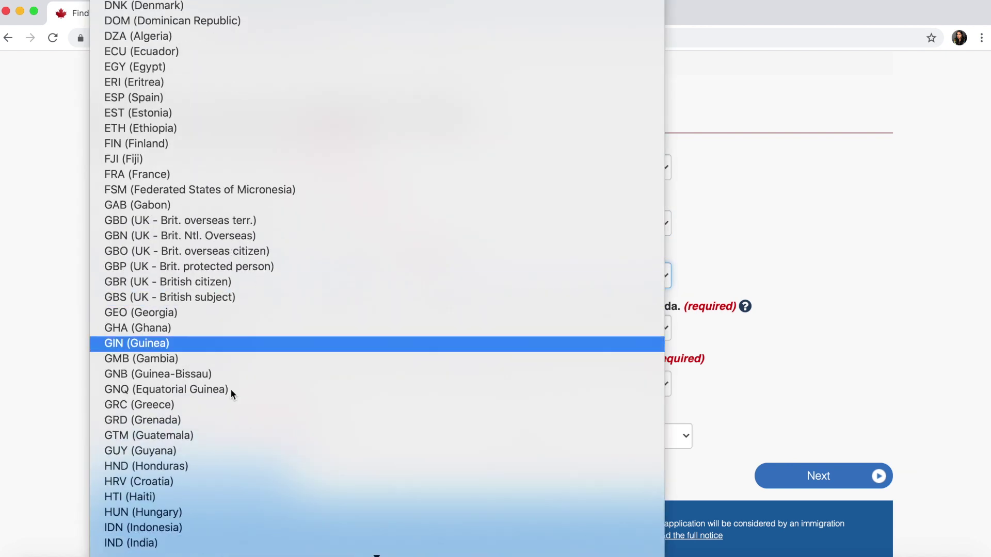
pyautogui.scroll(-3, 193, 530)
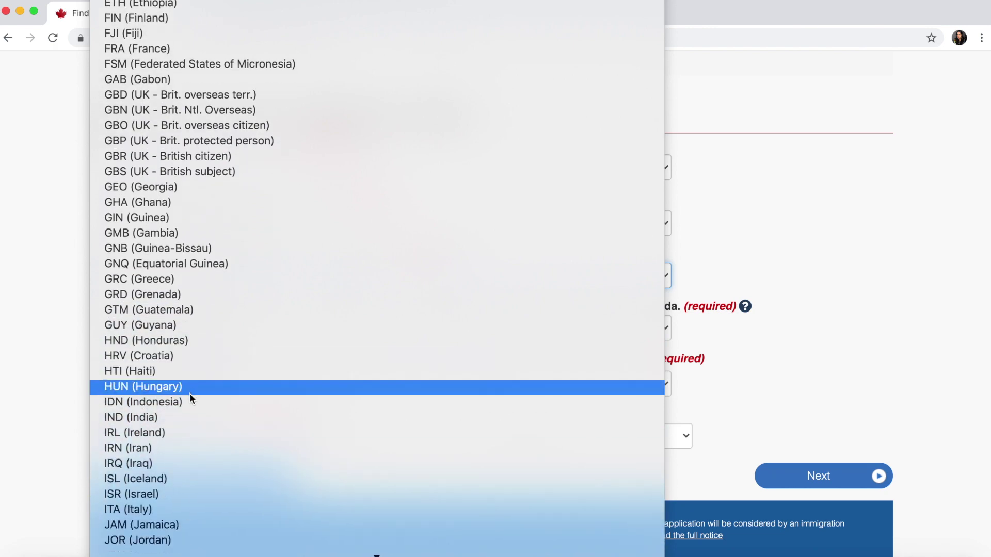
pyautogui.click(183, 415)
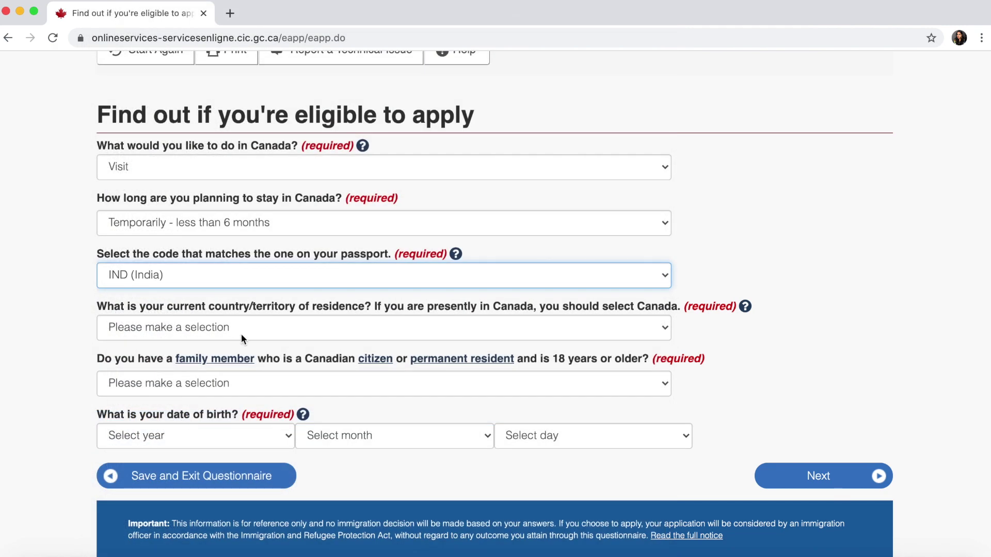
pyautogui.click(241, 333)
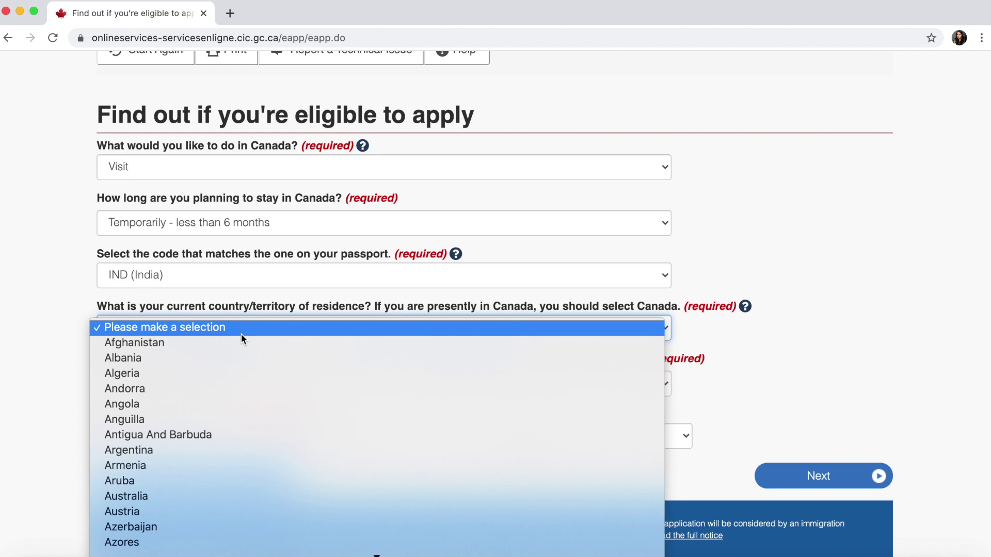
pyautogui.write('india')
pyautogui.click(170, 543)
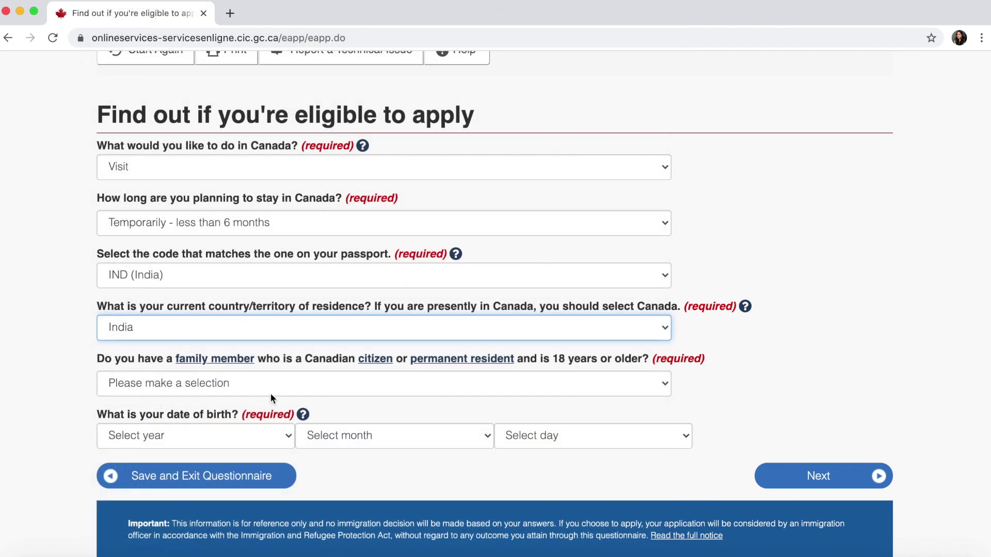
# - Answer No to having an adult family member who is a Canadian citizen or permanent resident, and fill in the date of birth
pyautogui.scroll(-2, 271, 393)
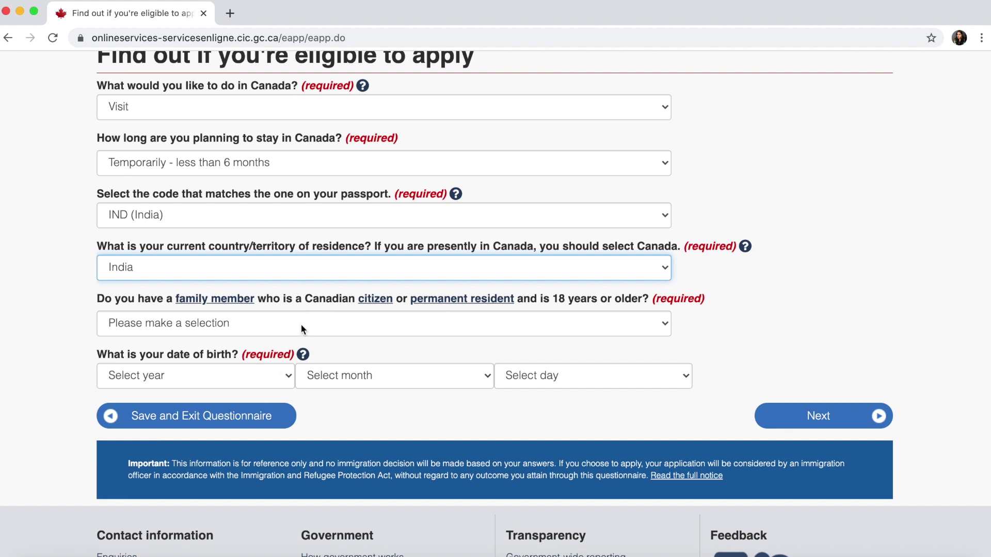
pyautogui.click(302, 329)
pyautogui.click(282, 353)
pyautogui.click(262, 385)
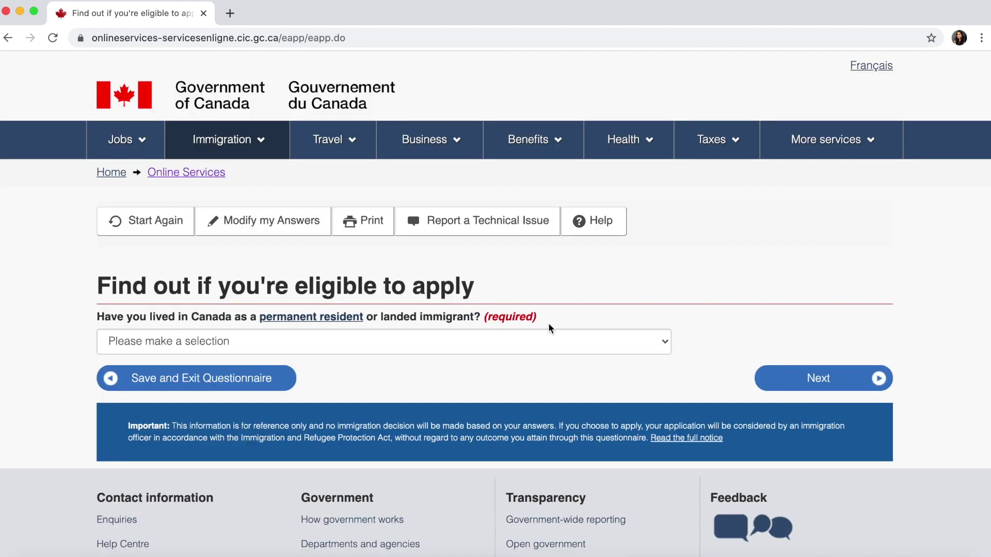
# - Answer No to having lived in Canada as a permanent resident or landed immigrant and submit the answer
pyautogui.scroll(-1, 549, 323)
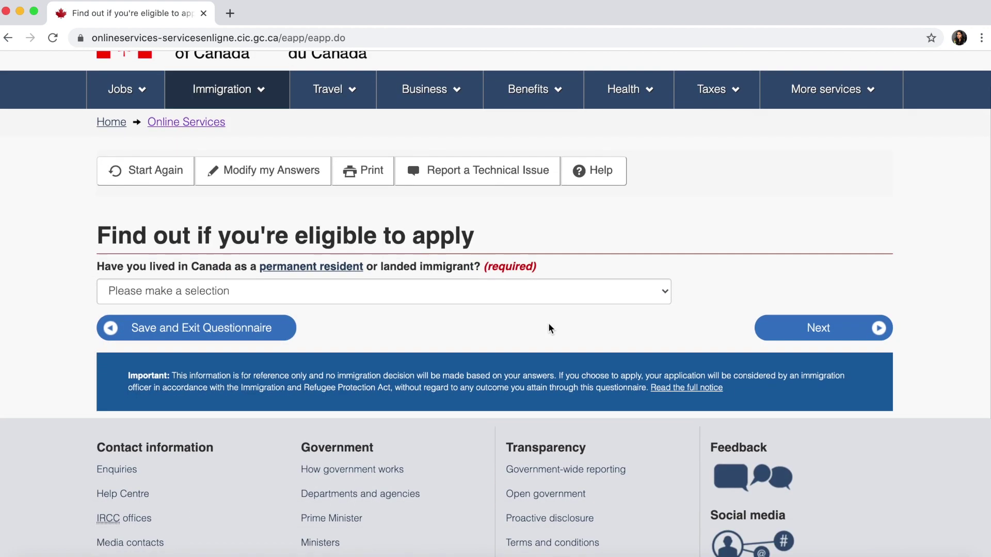
pyautogui.click(419, 290)
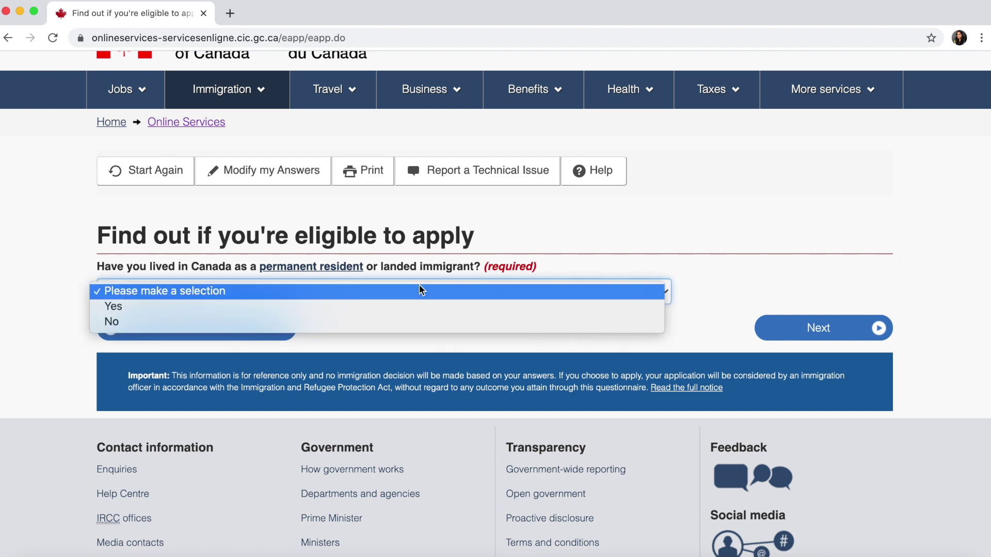
pyautogui.click(381, 322)
pyautogui.click(778, 328)
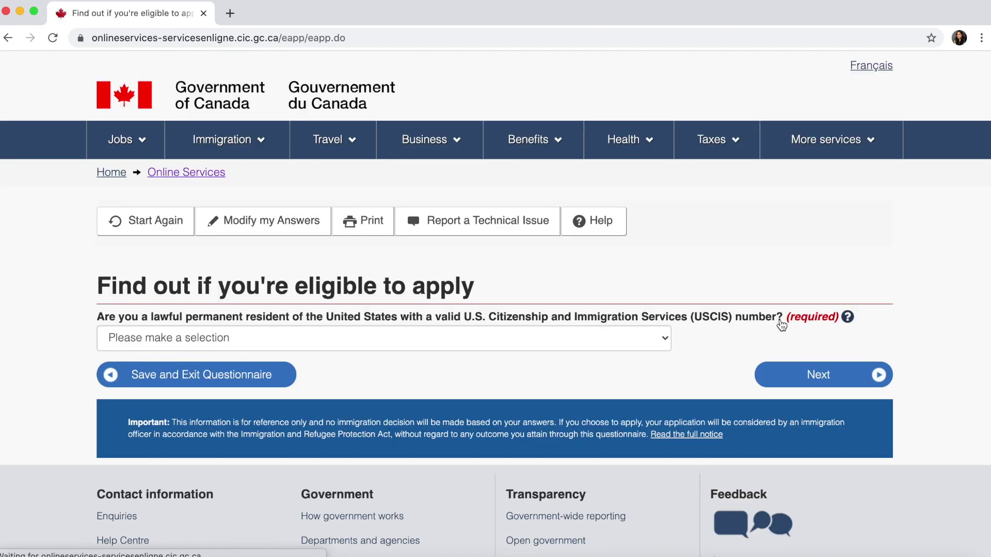
# - Answer No to being a lawful U.S. permanent resident with a valid USCIS number and submit the answer
pyautogui.scroll(-2, 398, 338)
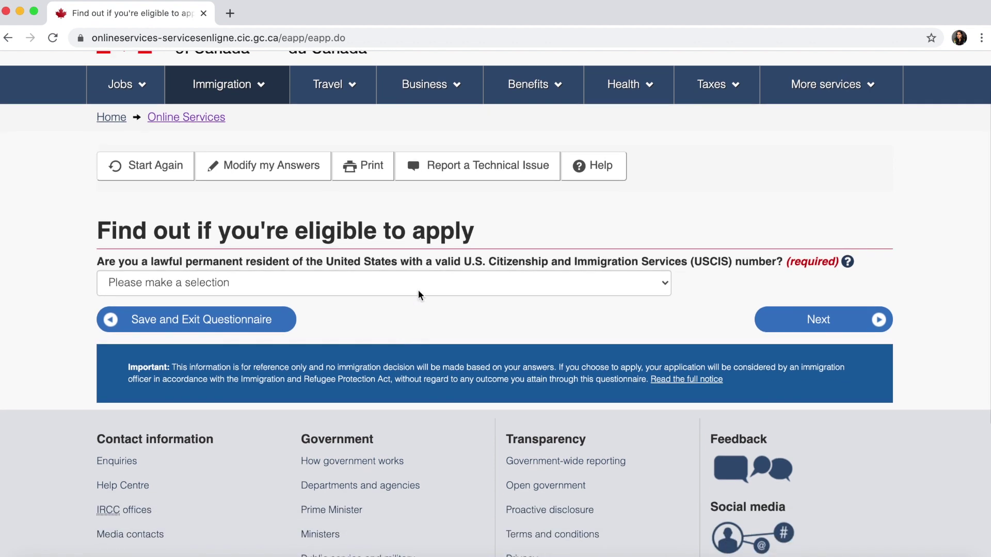
pyautogui.click(417, 290)
pyautogui.click(388, 315)
pyautogui.click(765, 321)
# - Set the marital status to Married and the province of destination to Quebec, and submit the answers
pyautogui.scroll(-2, 363, 376)
pyautogui.scroll(-1, 363, 376)
pyautogui.click(390, 274)
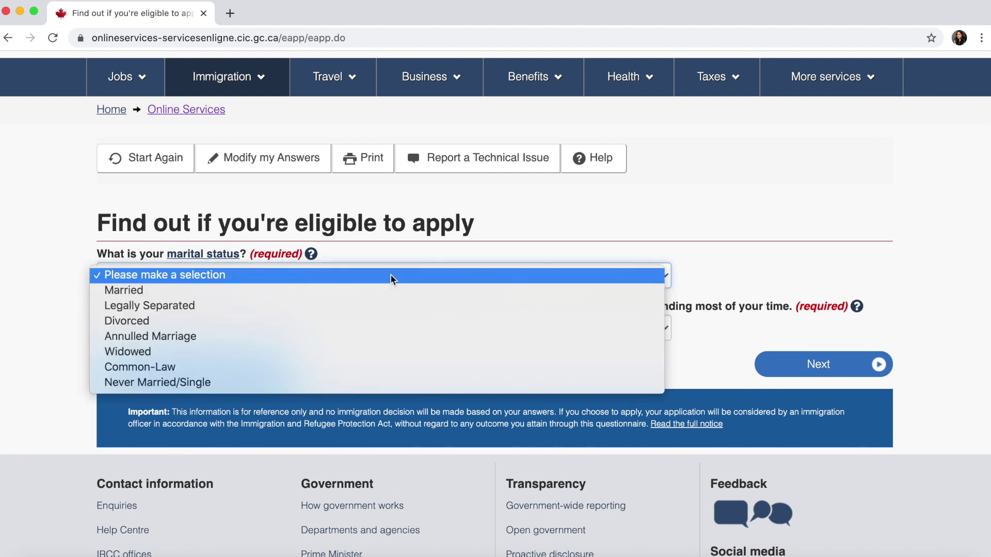
pyautogui.click(367, 290)
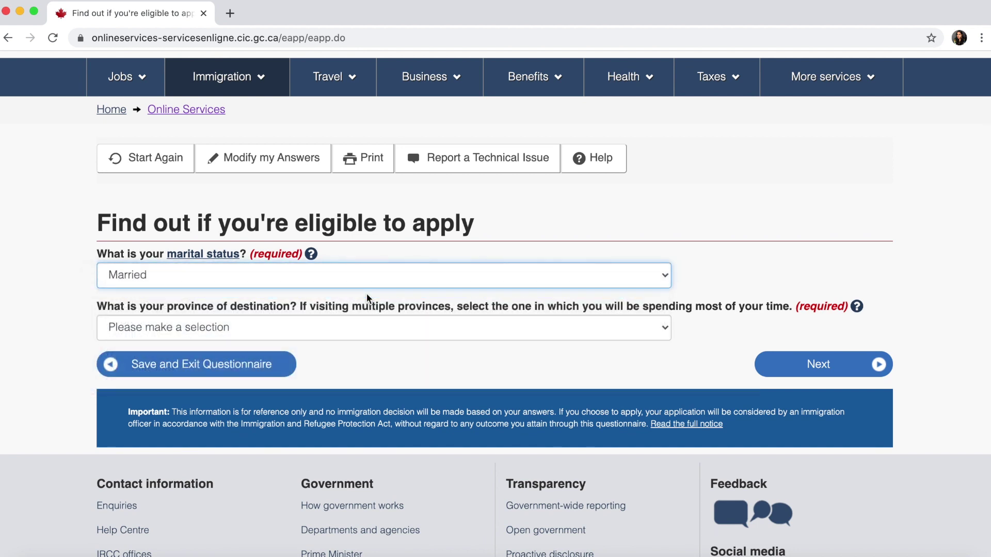
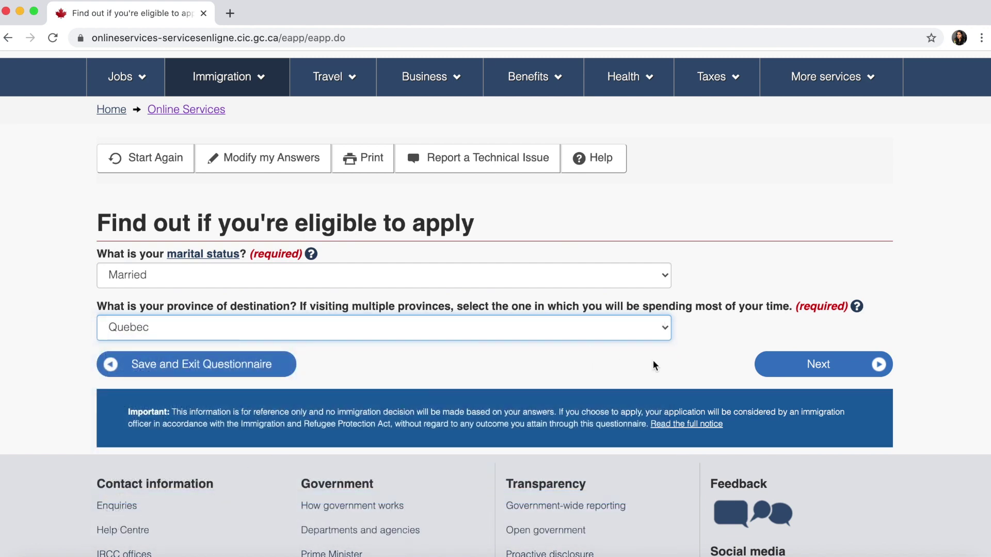
pyautogui.click(781, 368)
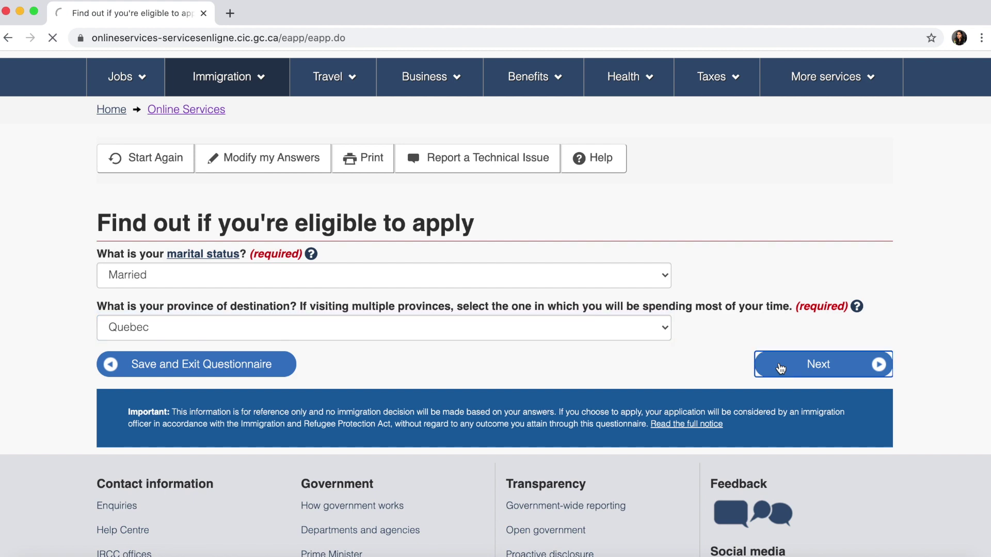
# - Accept the Visitor visa - under 6 months result and proceed through the personal checklist introduction to its questions
pyautogui.scroll(-3, 626, 356)
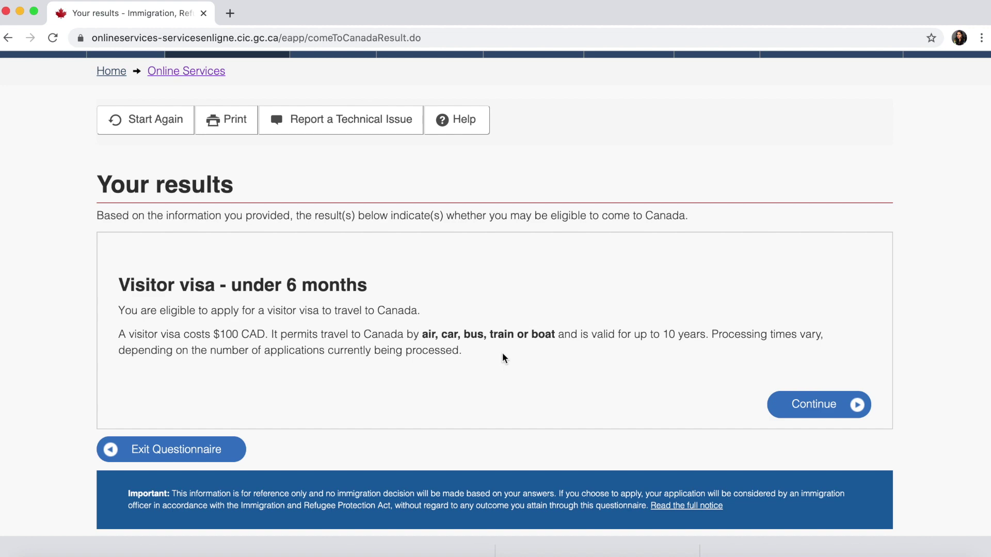
pyautogui.click(802, 405)
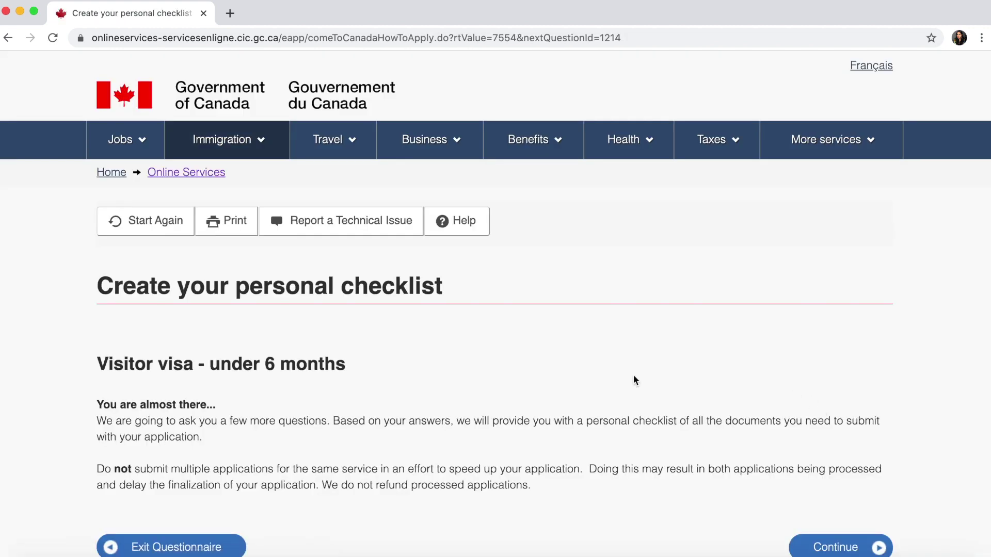
pyautogui.scroll(-3, 731, 379)
pyautogui.click(801, 412)
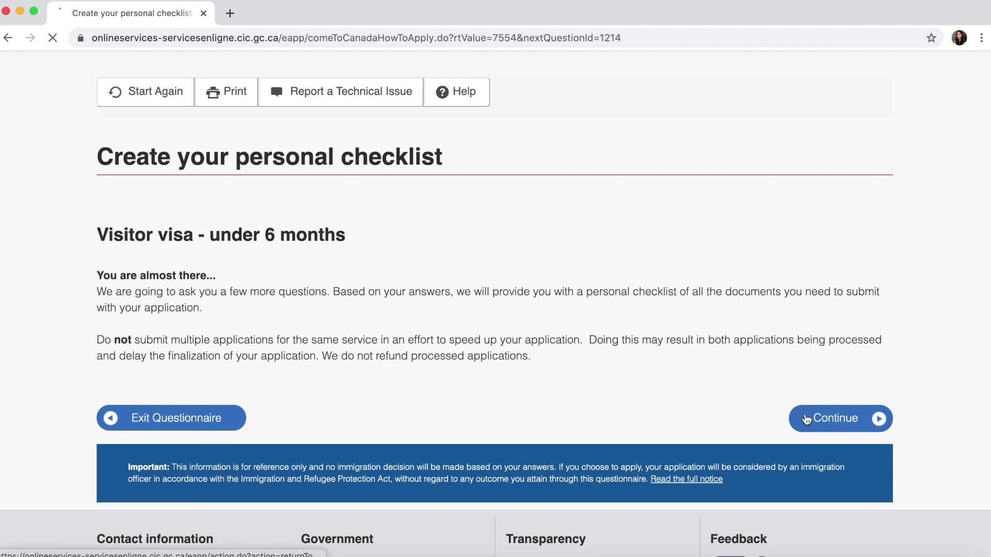
# - Choose To visit family and/or friends as the main purpose of the visit and submit the answer
pyautogui.scroll(-1, 807, 420)
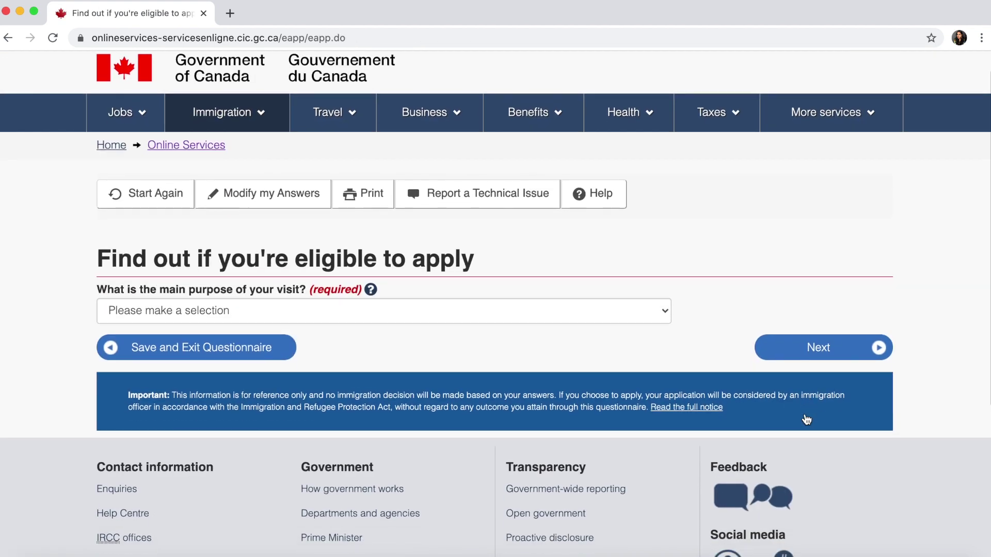
pyautogui.click(571, 314)
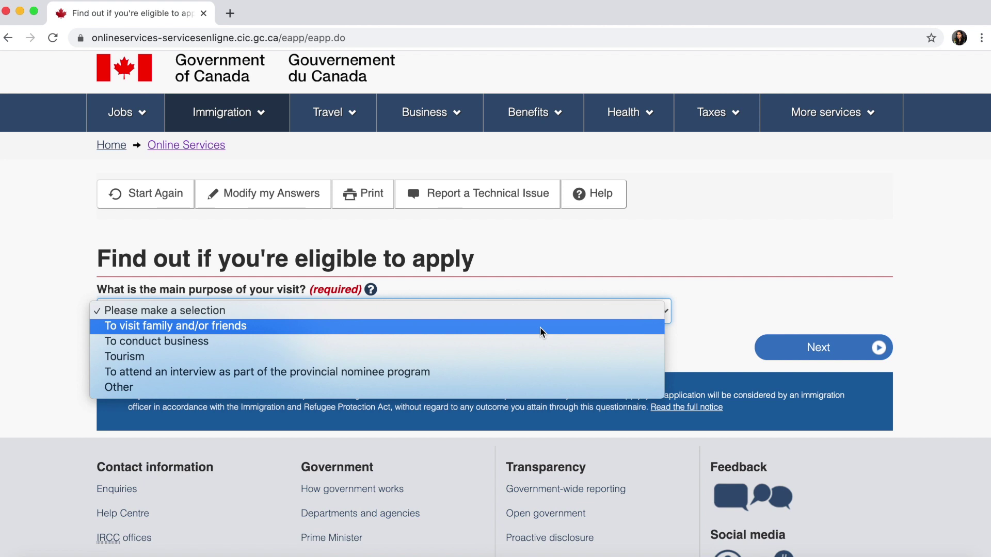
pyautogui.click(540, 328)
pyautogui.click(793, 351)
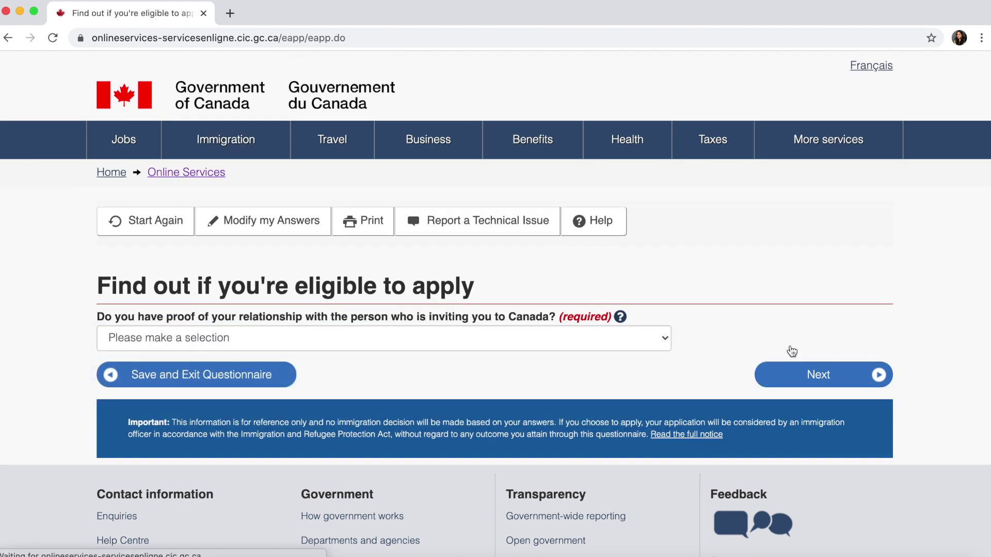
# - Answer Yes to having proof of the relationship with the inviting person in Canada and submit the answer
pyautogui.scroll(-2, 494, 376)
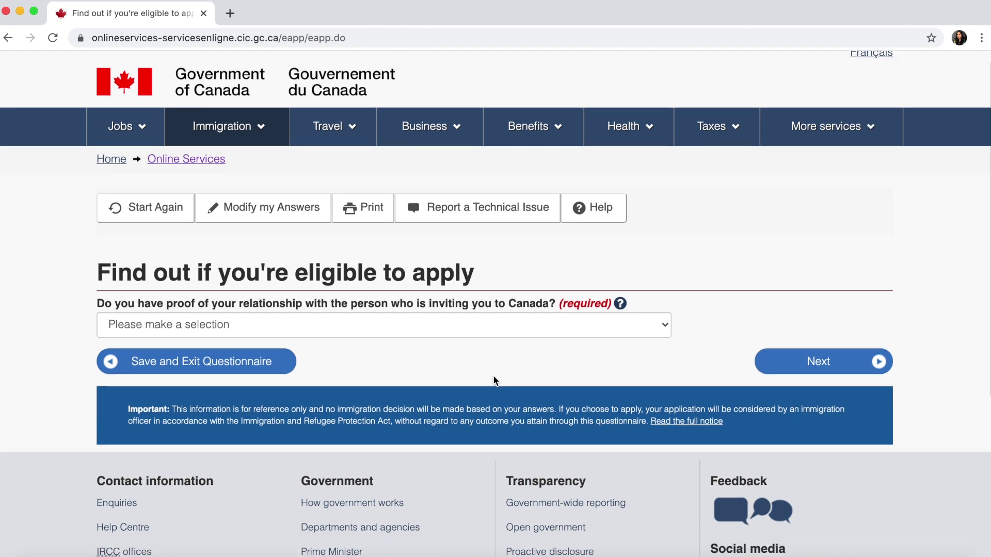
pyautogui.scroll(-2, 494, 376)
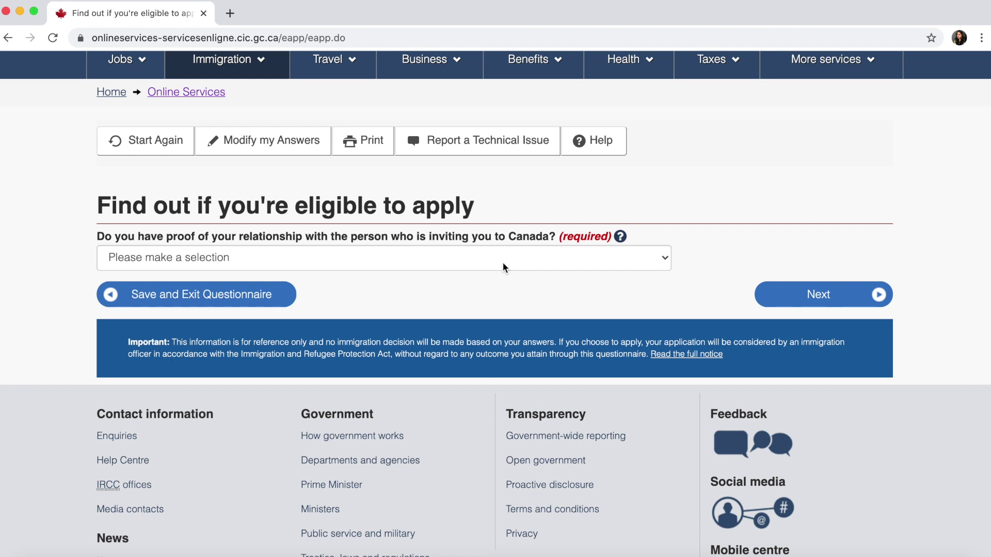
pyautogui.click(503, 262)
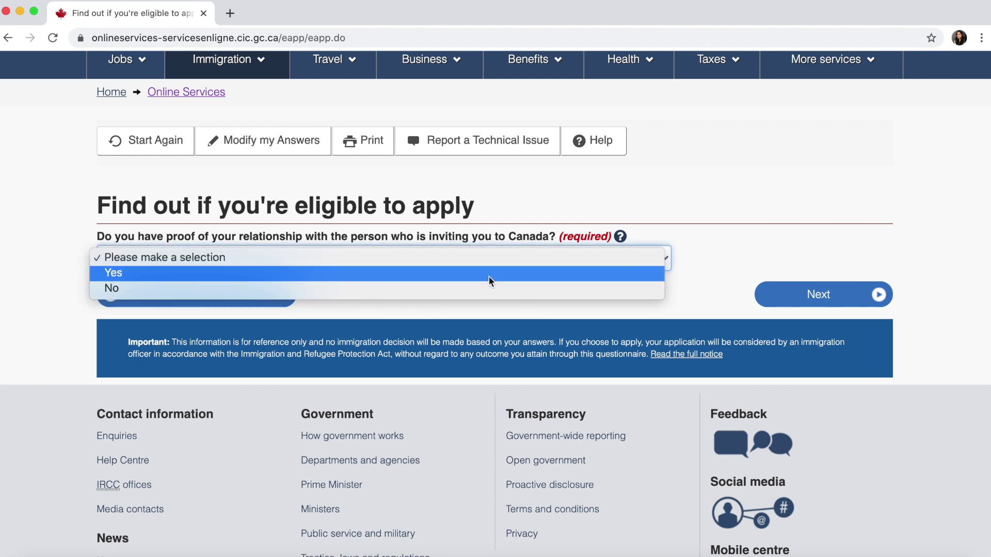
pyautogui.click(489, 274)
pyautogui.click(828, 297)
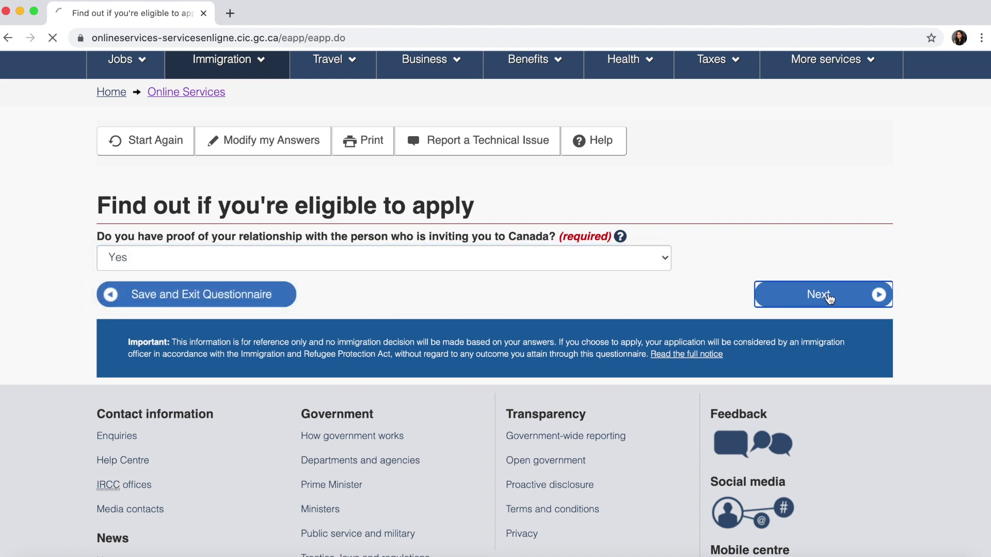
# - Answer Yes to having a job and No to owning a business in the current country of residence
pyautogui.scroll(-2, 531, 373)
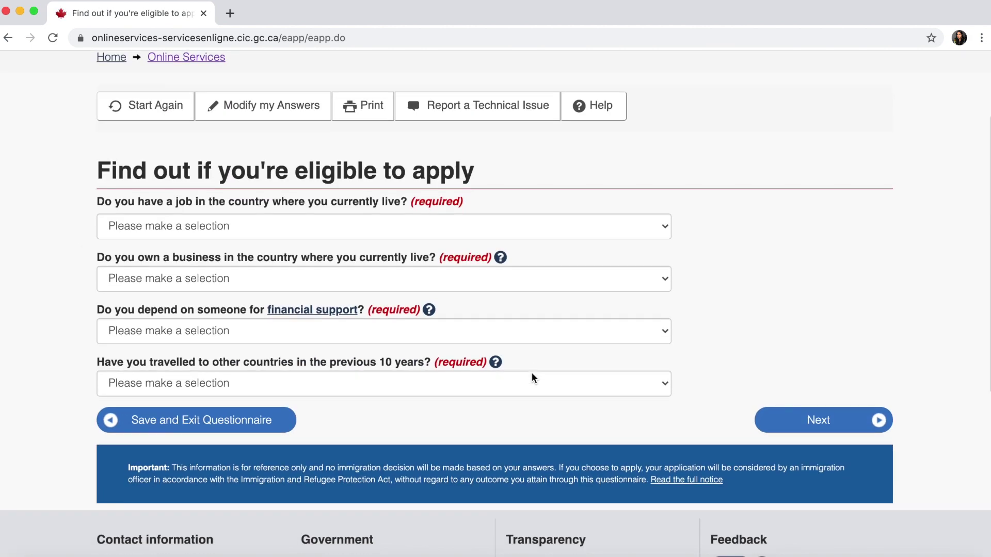
pyautogui.click(452, 236)
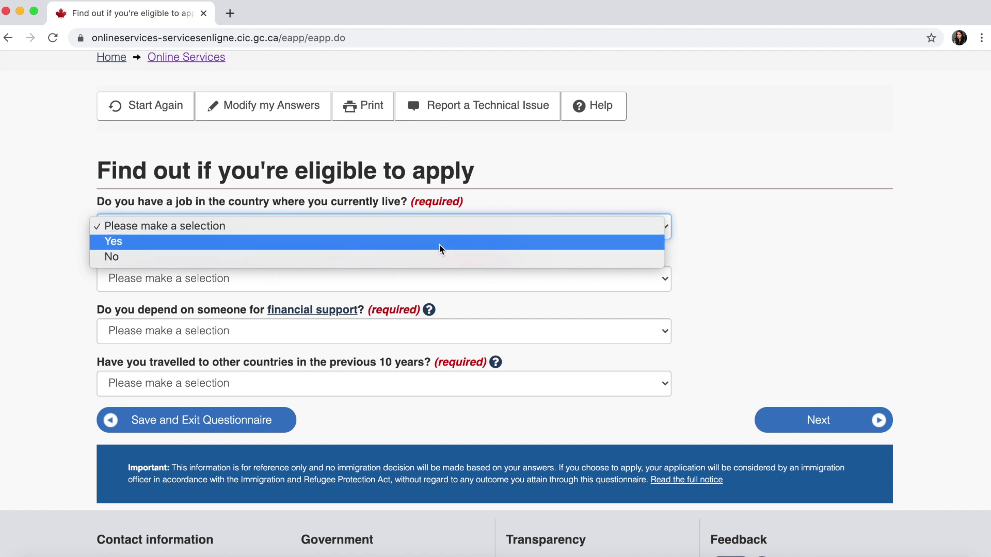
pyautogui.click(439, 243)
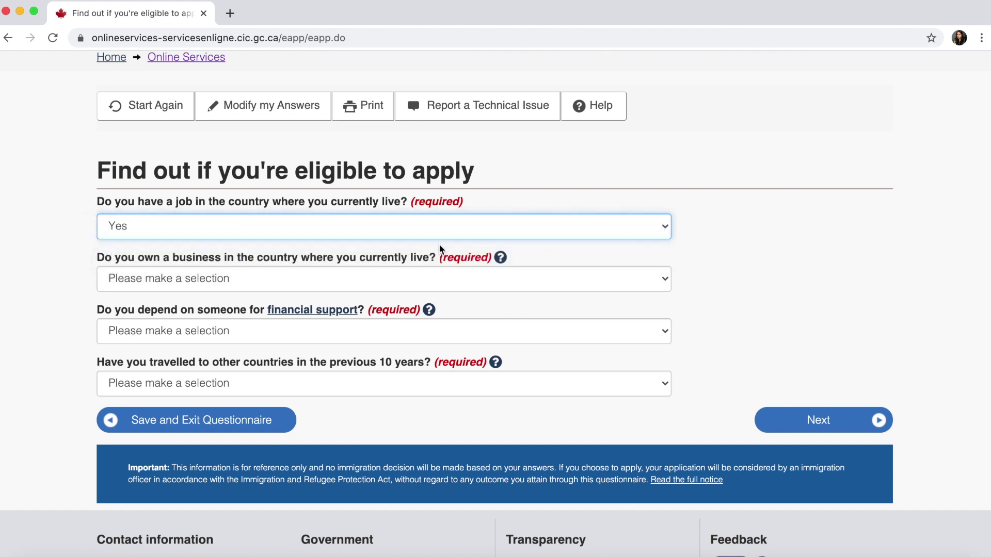
pyautogui.click(402, 288)
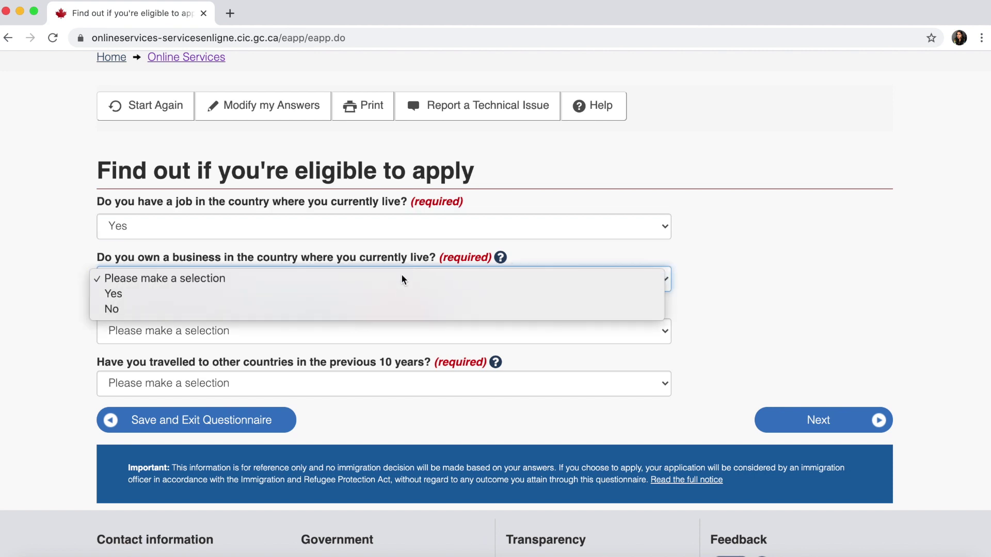
pyautogui.click(367, 312)
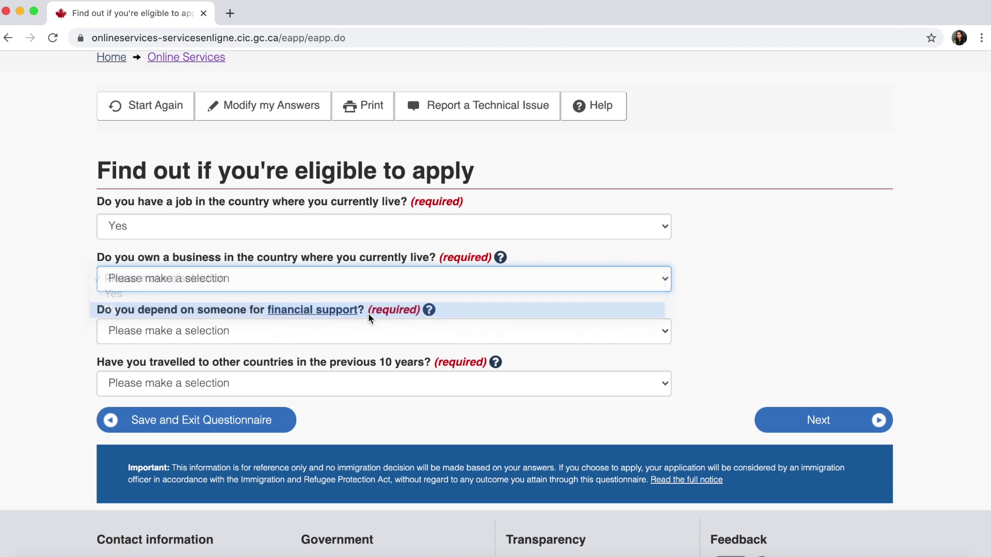
# - Answer No to depending on someone for financial support and Yes to travel in the previous 10 years, and submit the answers
pyautogui.scroll(-3, 369, 315)
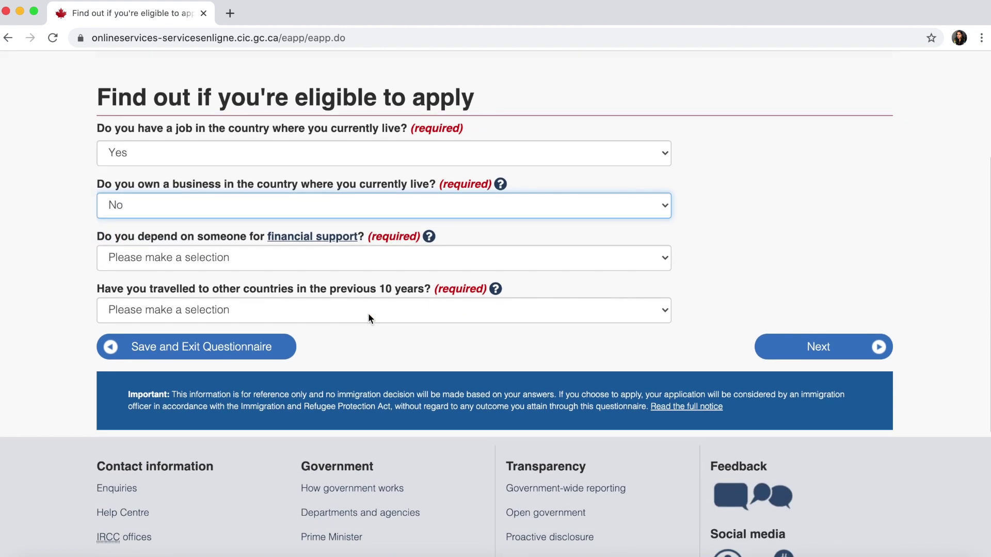
pyautogui.click(364, 264)
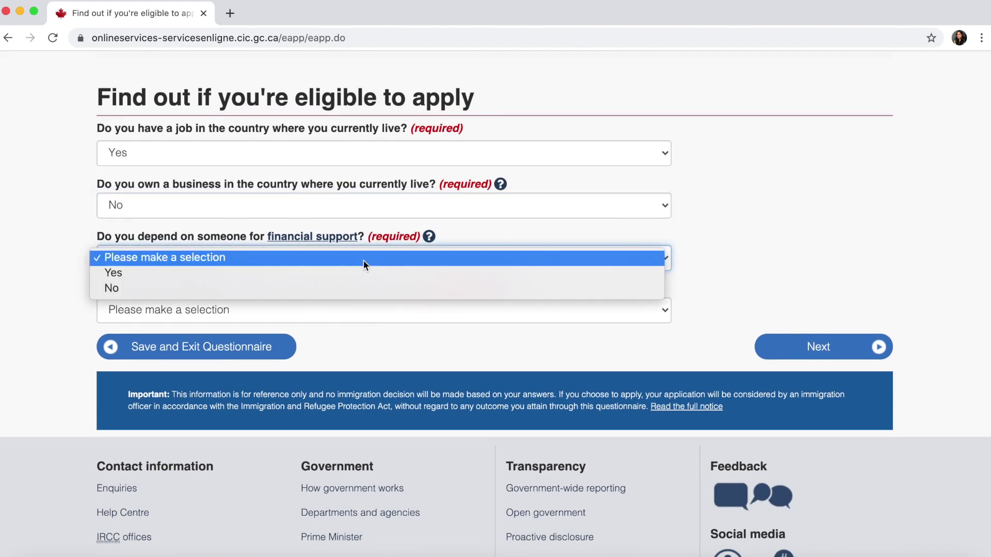
pyautogui.click(348, 288)
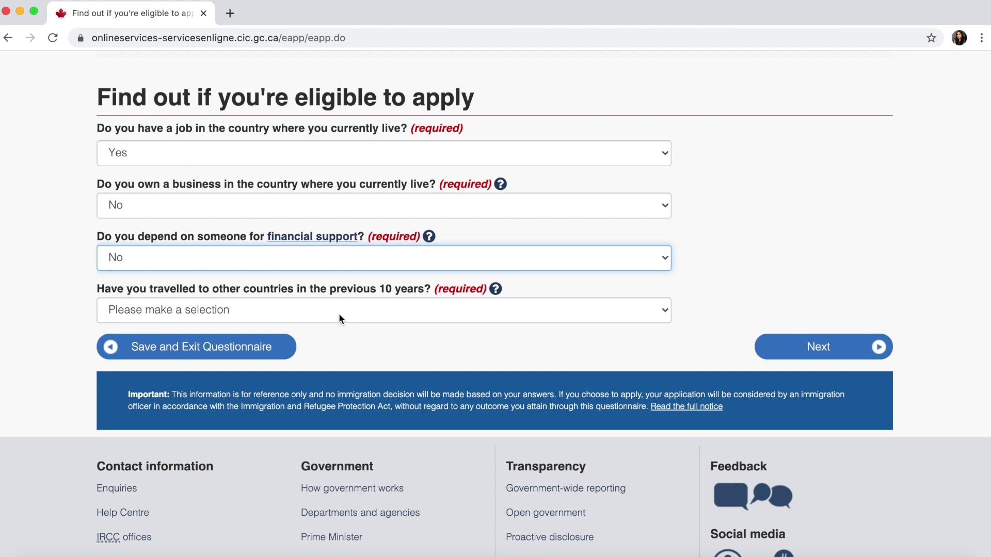
pyautogui.click(339, 315)
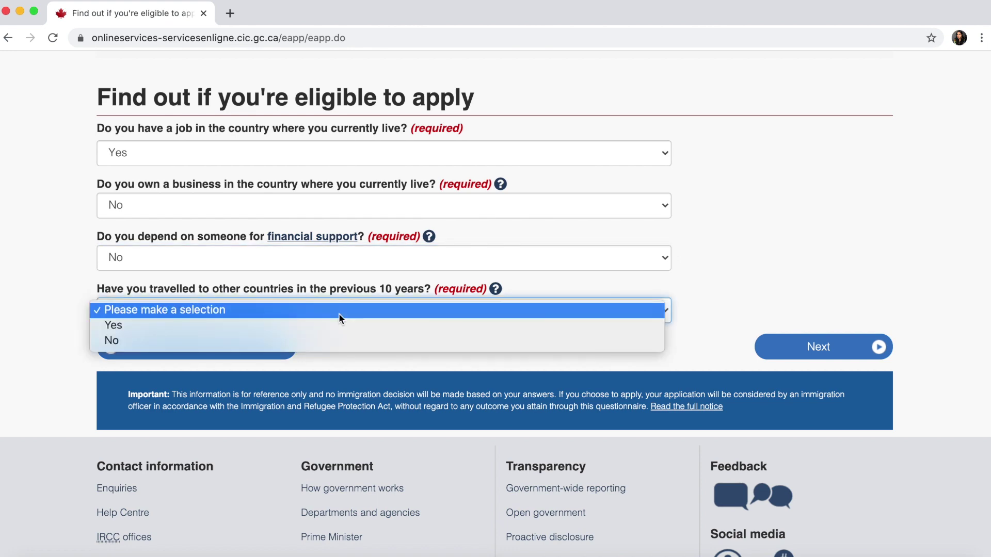
pyautogui.click(325, 326)
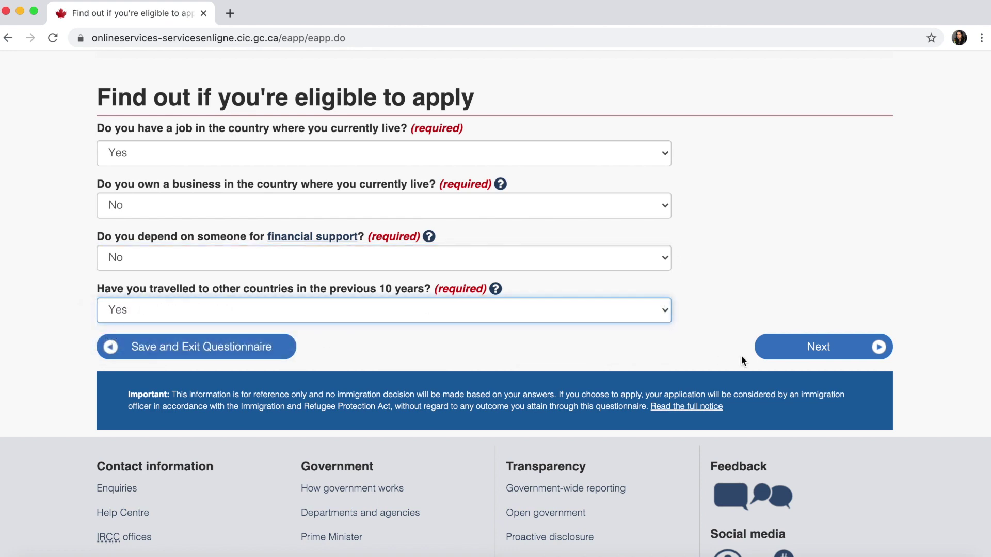
pyautogui.click(789, 356)
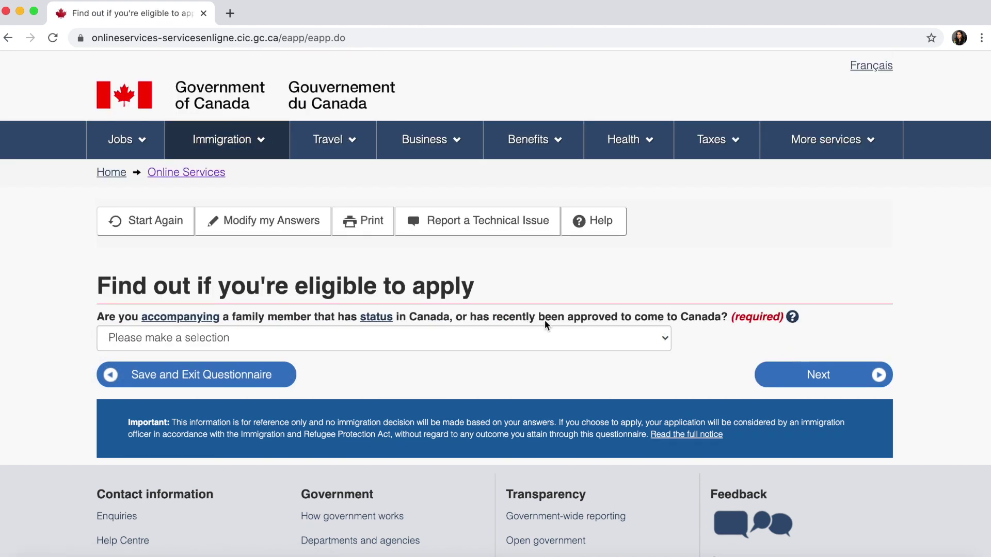
# - Answer No to accompanying a family member who has status in Canada or was recently approved, and submit the answer
pyautogui.scroll(-2, 544, 320)
pyautogui.scroll(-1, 544, 323)
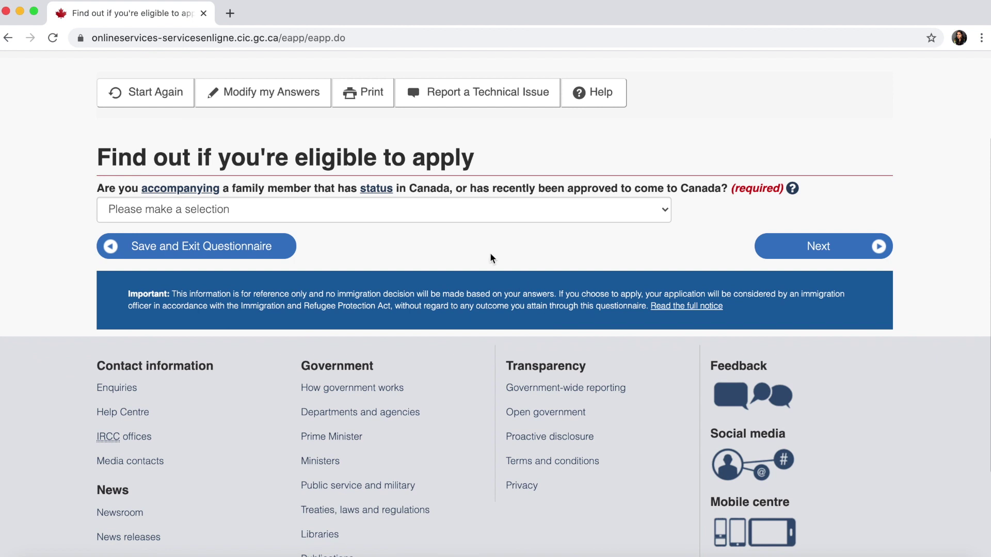
pyautogui.click(424, 212)
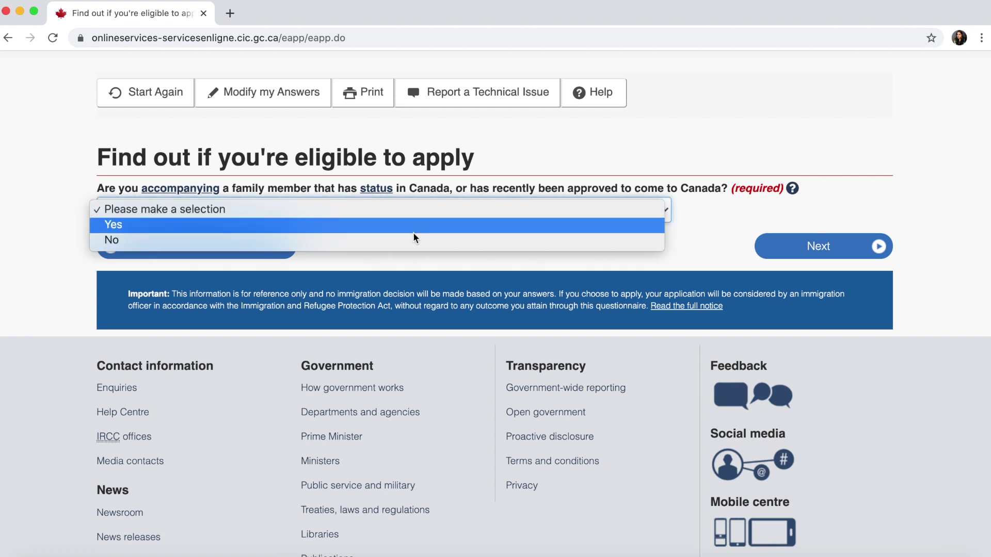
pyautogui.click(409, 245)
pyautogui.click(768, 248)
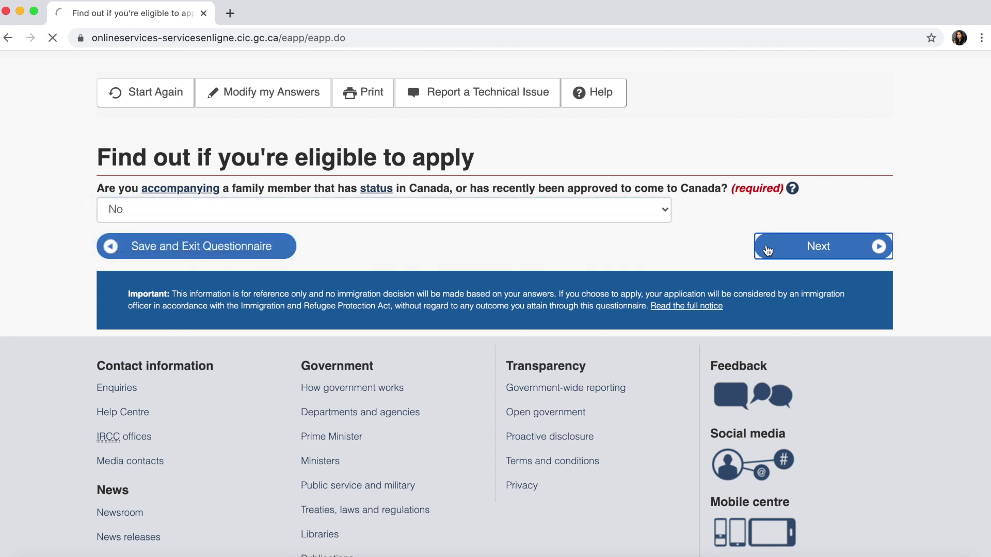
# - Answer No to the question about committing, being arrested for, charged with or convicted of a criminal offence, and submit it
pyautogui.scroll(-3, 459, 315)
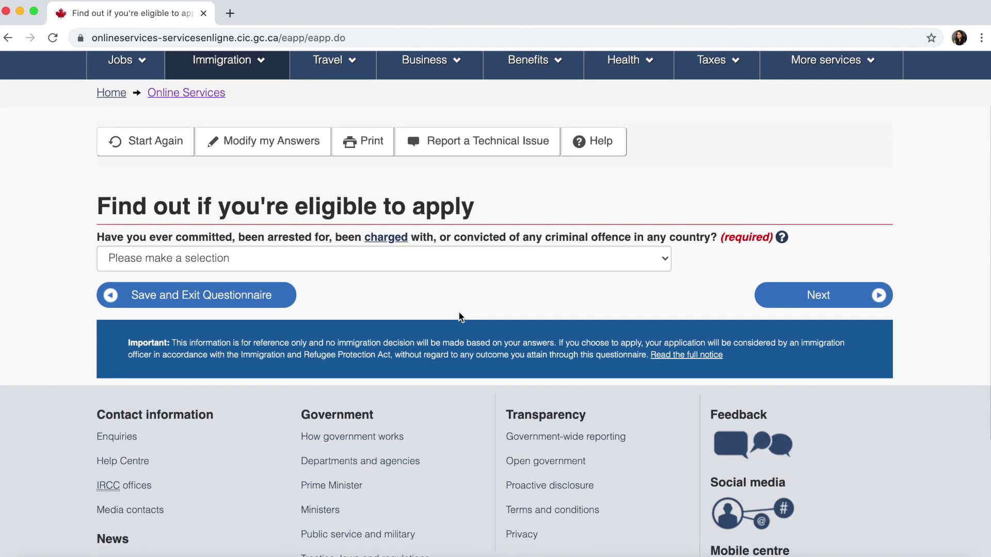
pyautogui.click(456, 263)
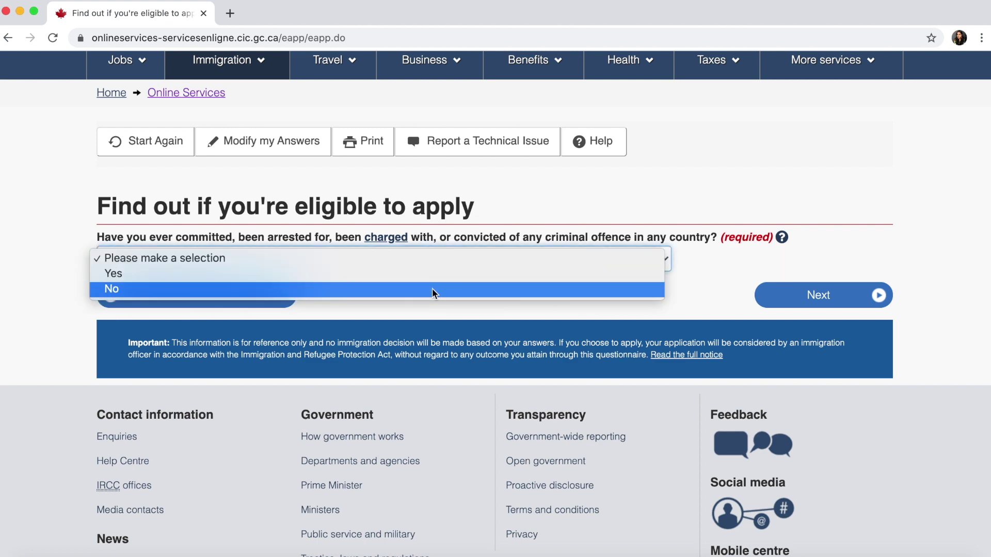
pyautogui.click(432, 288)
pyautogui.click(782, 301)
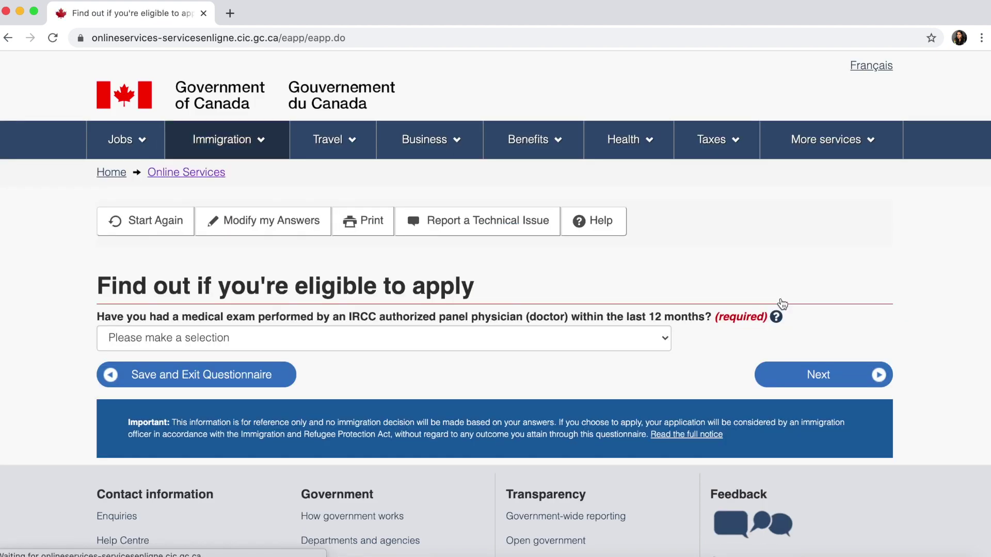
# - Answer No to having had an IRCC panel physician medical exam within the last 12 months and submit the answer
pyautogui.scroll(-4, 497, 274)
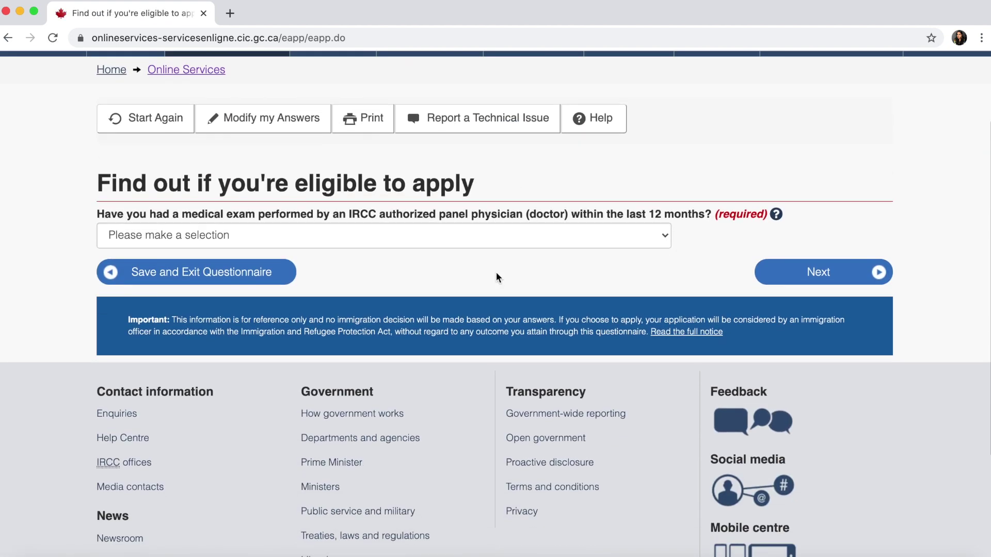
pyautogui.click(473, 235)
pyautogui.click(449, 263)
pyautogui.click(800, 284)
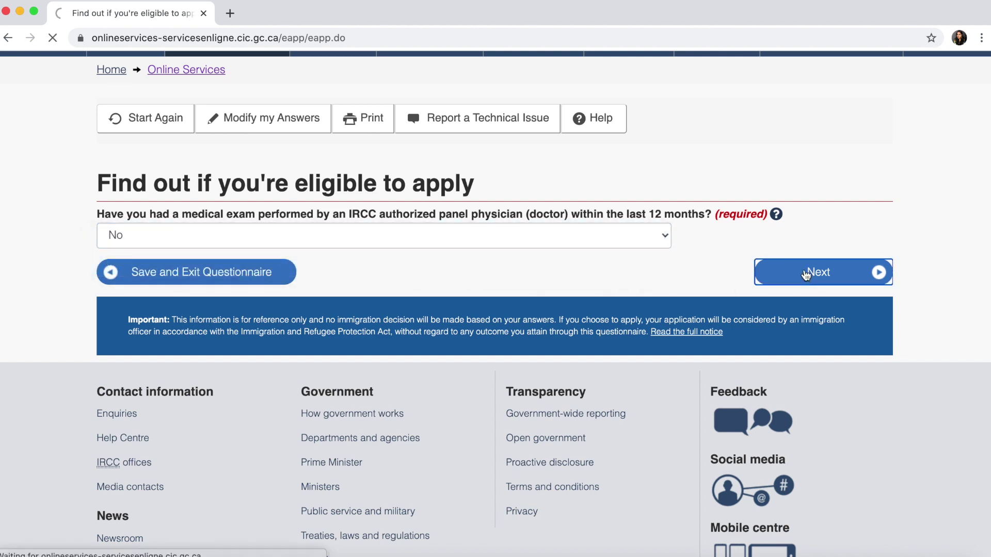
# - Answer Yes to submitting an application for a family member and continue past the notice about starting with the spouse or common-law partner
pyautogui.scroll(-4, 609, 278)
pyautogui.scroll(-1, 608, 275)
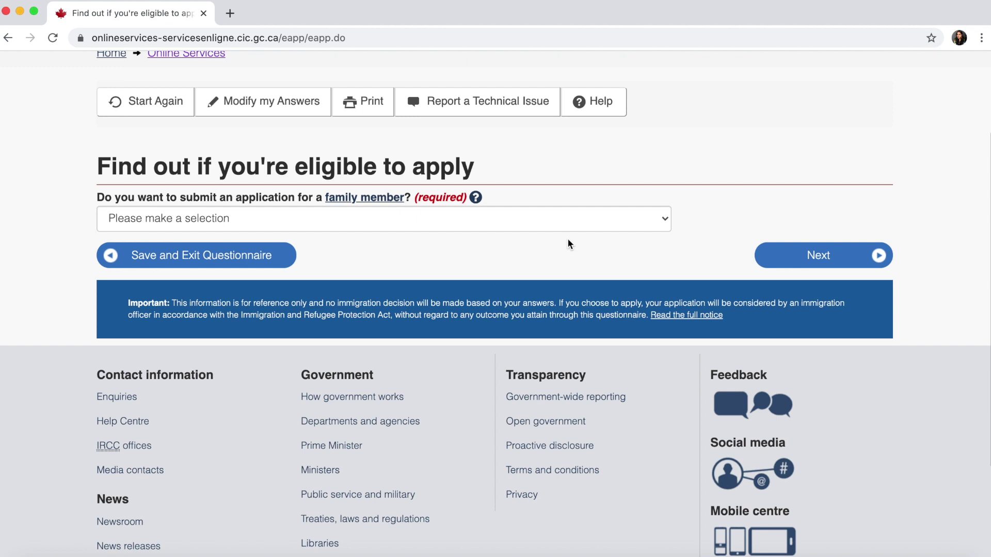
pyautogui.click(445, 221)
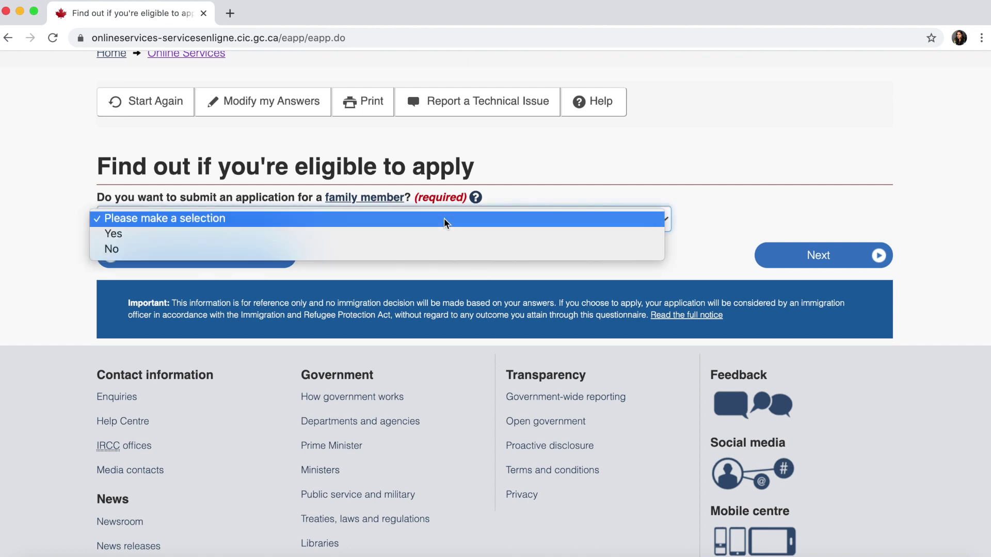
pyautogui.click(422, 235)
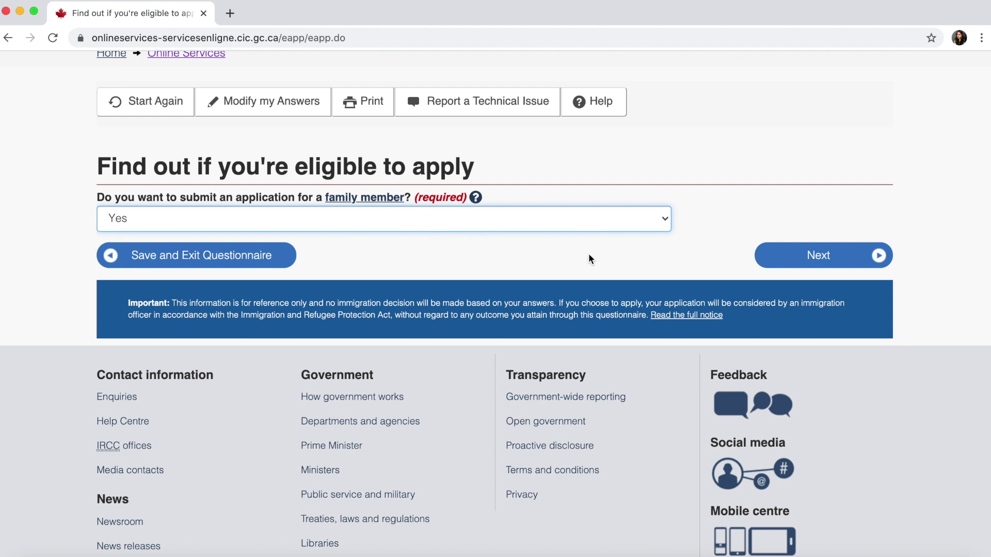
pyautogui.click(773, 258)
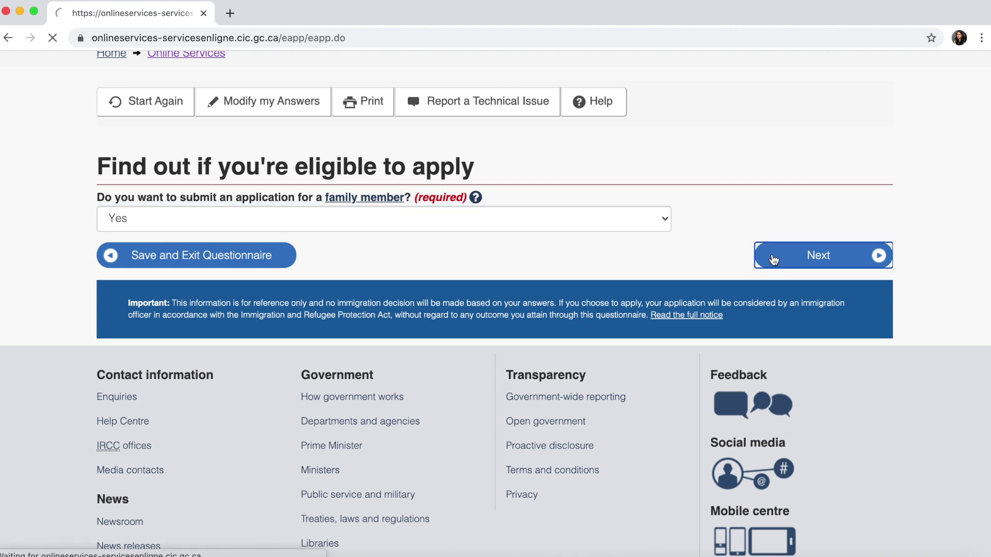
pyautogui.scroll(-3, 431, 328)
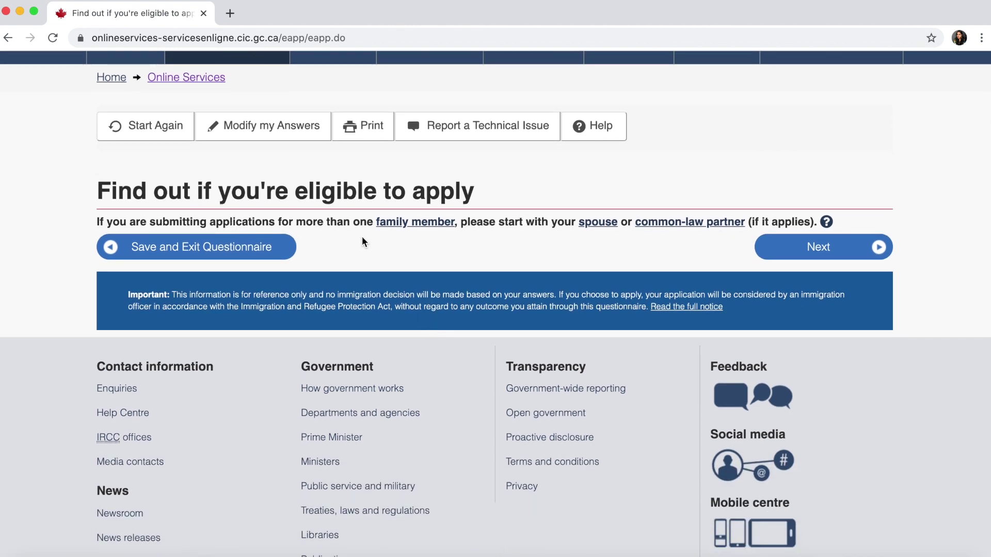
pyautogui.click(781, 256)
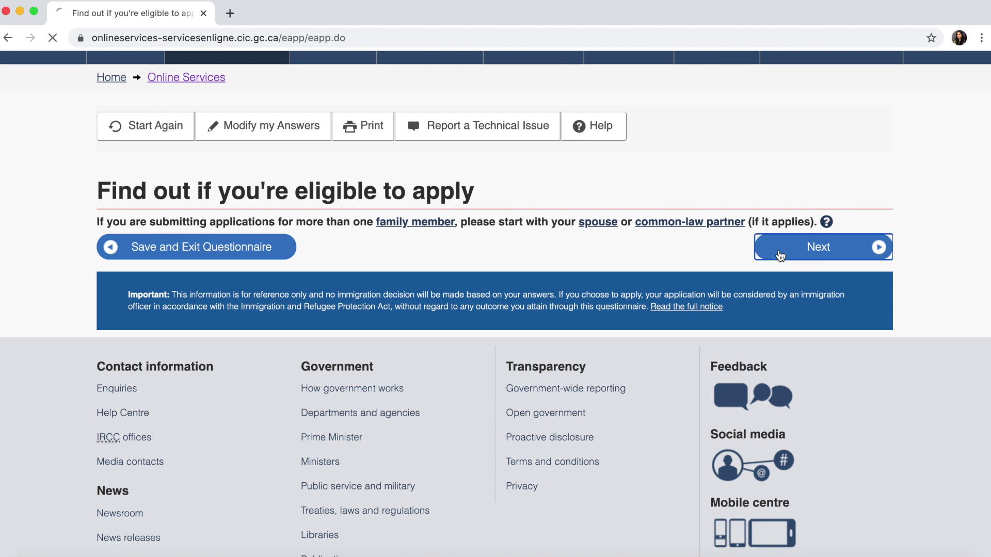
# - Set the family member's country of residence to India and passport-issuing country to IND (India), and submit the answers
pyautogui.scroll(-2, 546, 329)
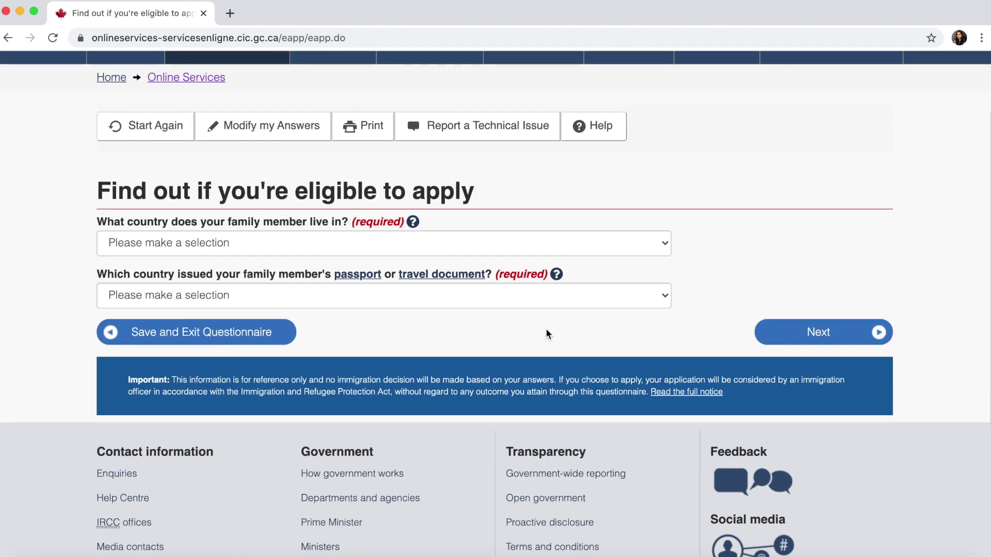
pyautogui.click(301, 246)
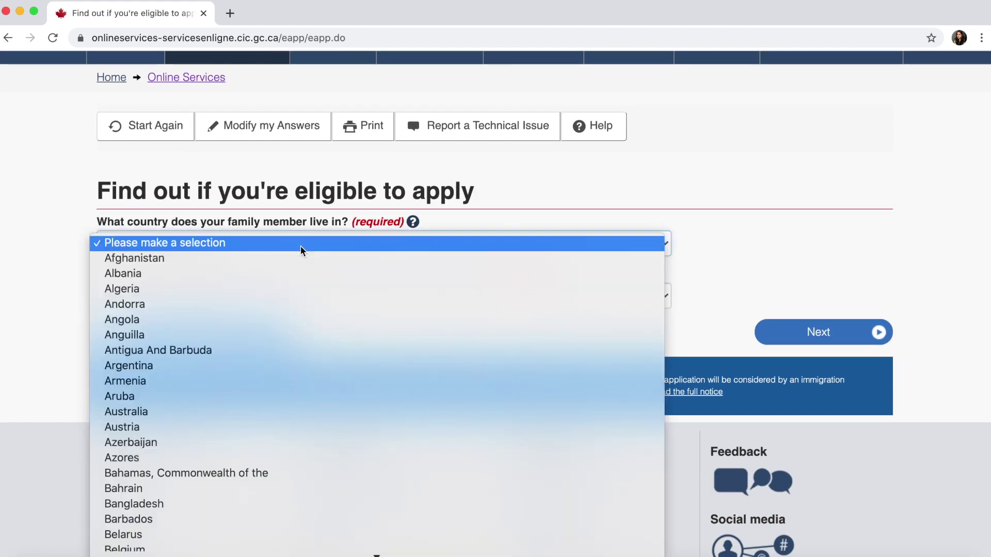
pyautogui.write('india')
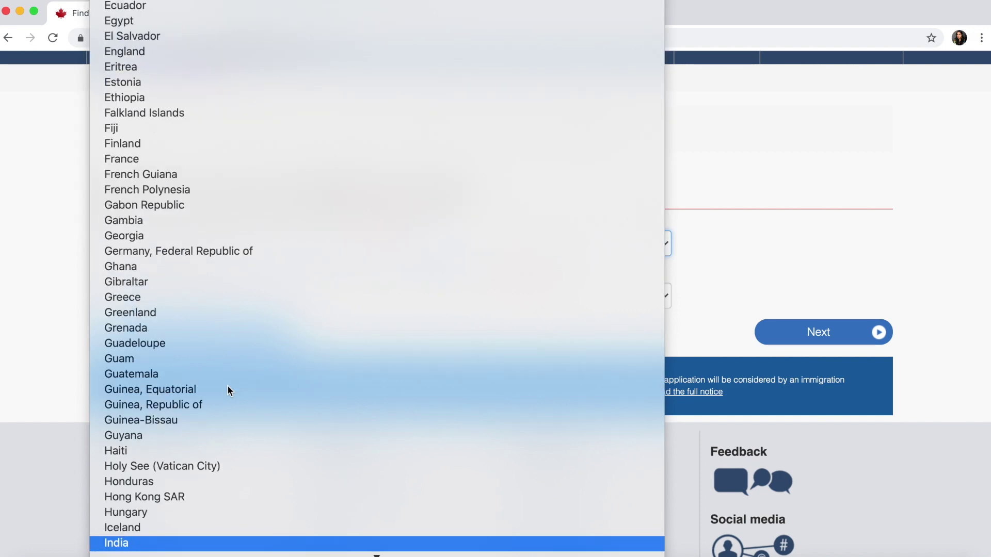
pyautogui.click(163, 546)
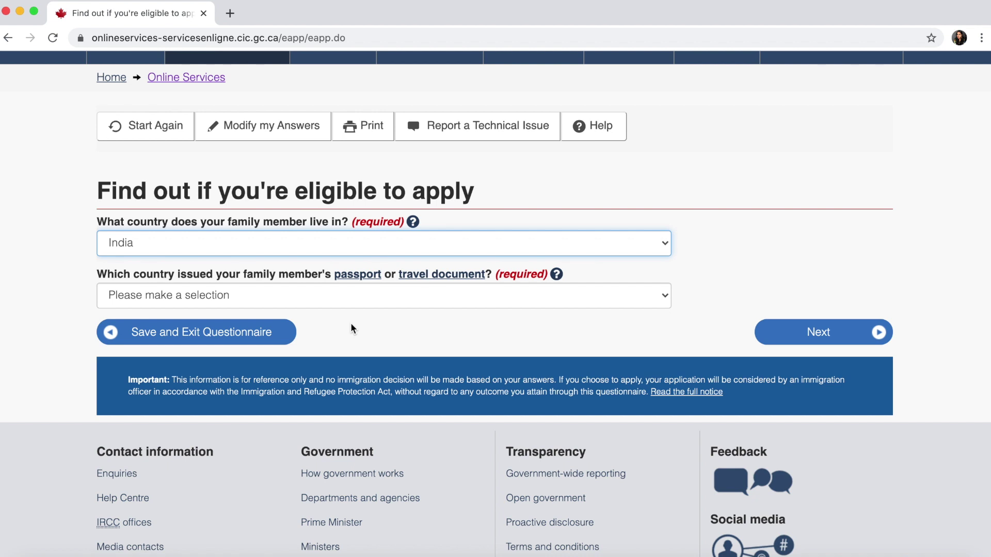
pyautogui.click(355, 293)
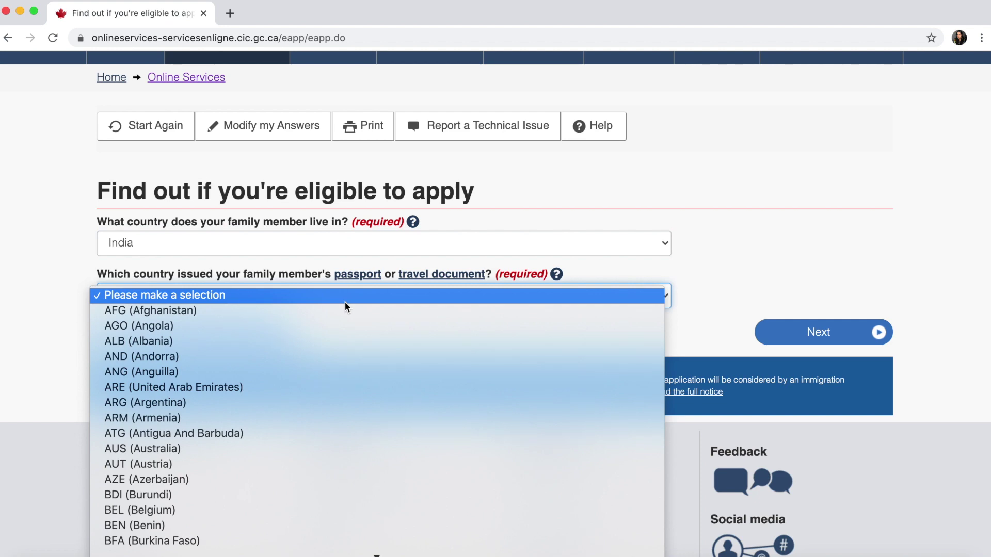
pyautogui.write('ind')
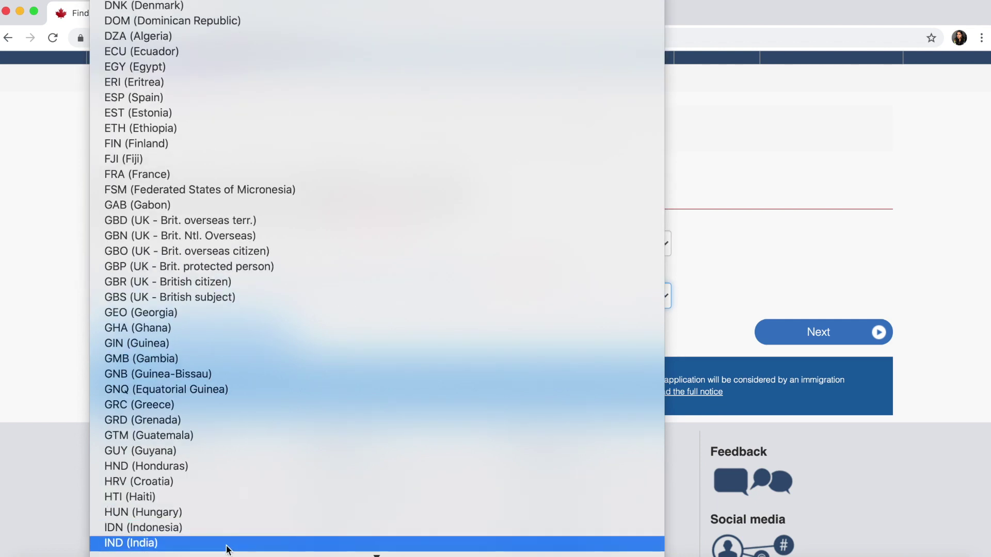
pyautogui.click(228, 543)
pyautogui.click(844, 338)
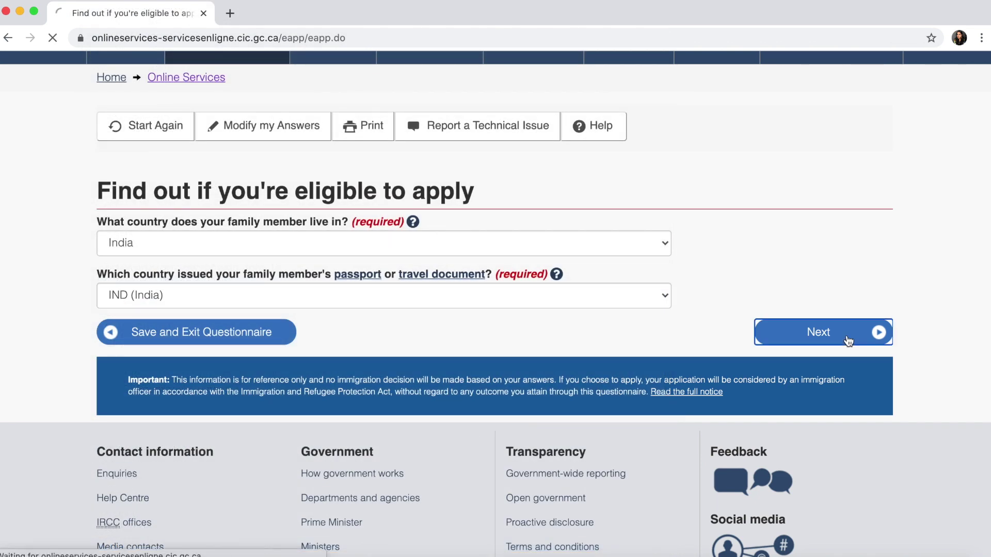
# - Answer No to the family member being a permanent resident of the United States and submit the answer
pyautogui.scroll(-3, 482, 373)
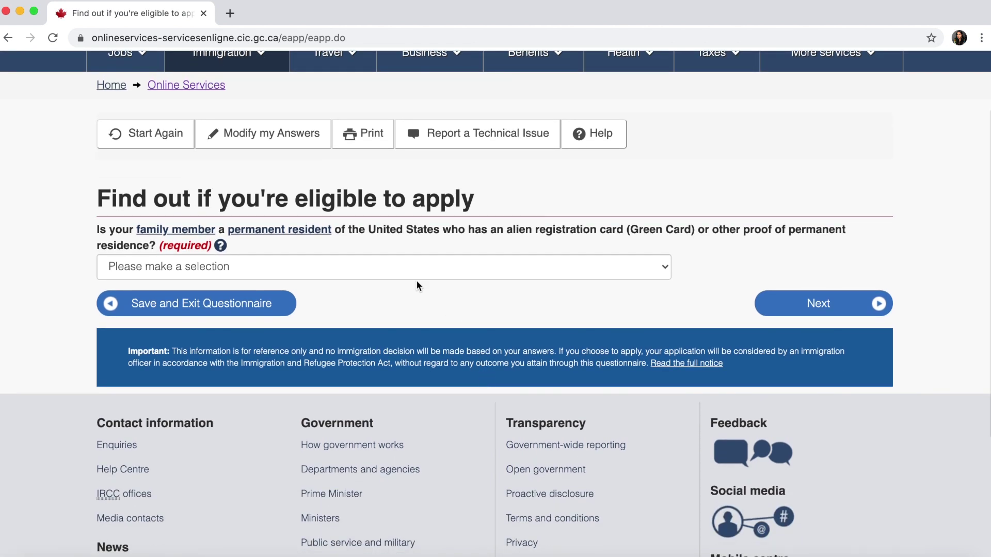
pyautogui.click(432, 269)
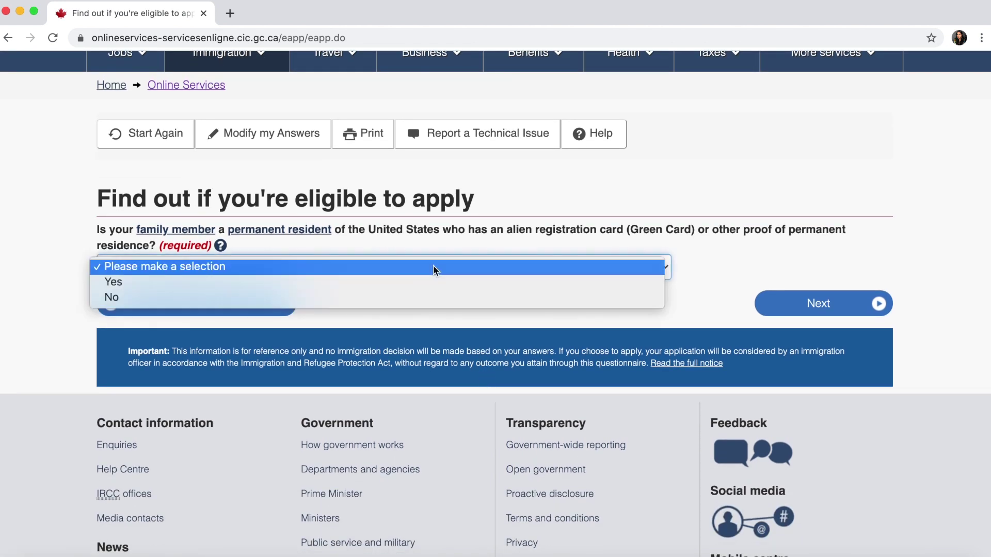
pyautogui.click(391, 302)
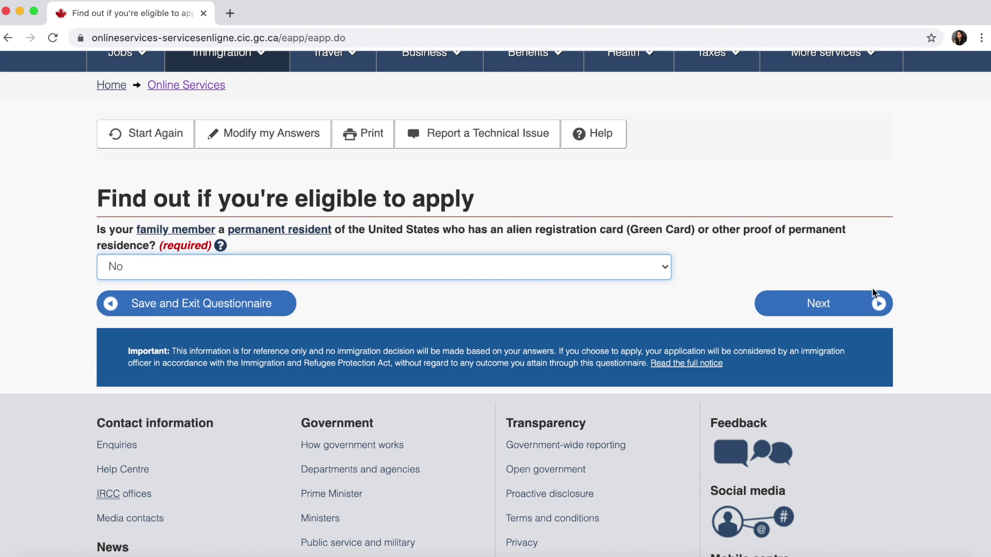
pyautogui.click(842, 299)
# - Set the family member's current marital status to Married
pyautogui.scroll(-5, 550, 346)
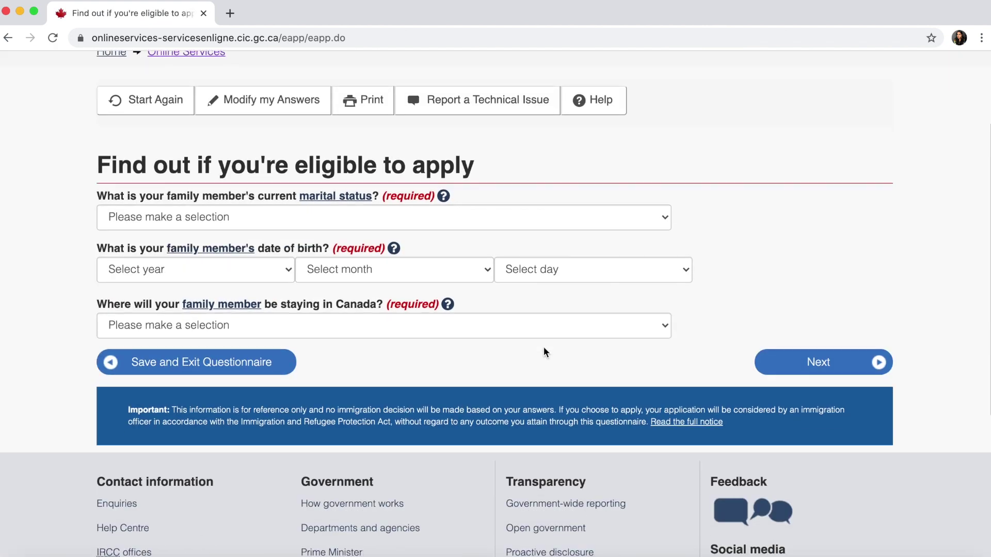
pyautogui.click(420, 208)
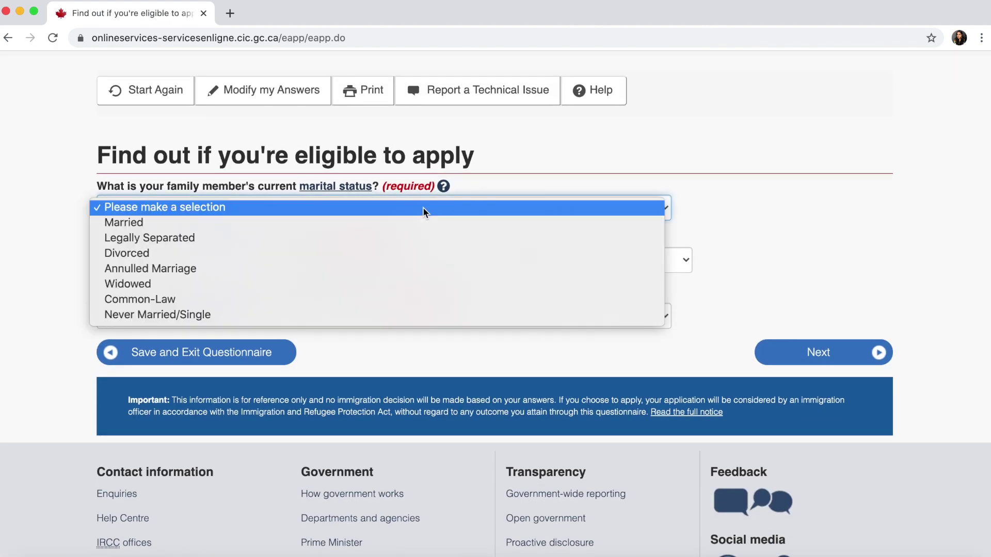
pyautogui.click(380, 227)
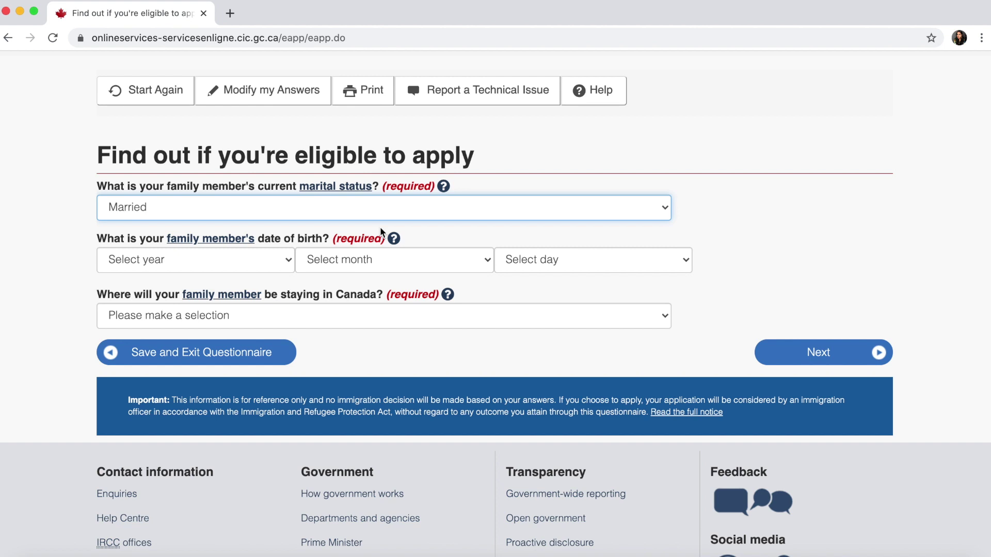
# - Fill in the family member's date of birth by choosing the year, month and day
pyautogui.click(286, 259)
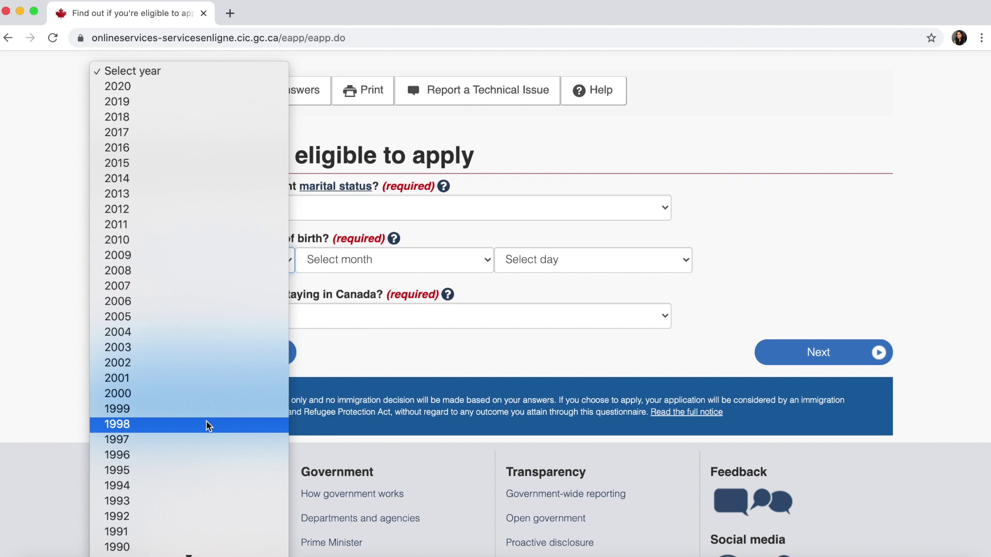
pyautogui.scroll(-1, 207, 426)
pyautogui.scroll(-20, 206, 420)
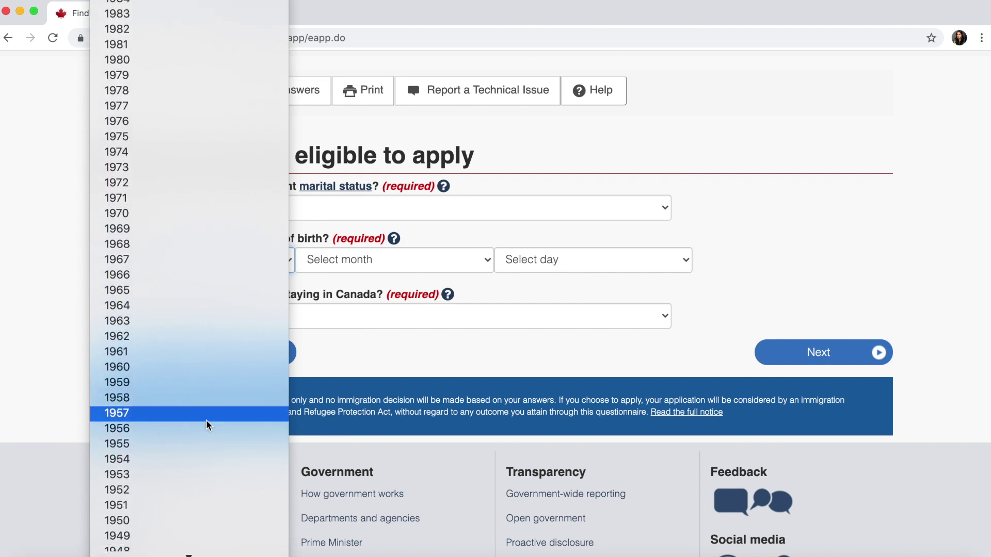
pyautogui.click(221, 276)
pyautogui.click(302, 260)
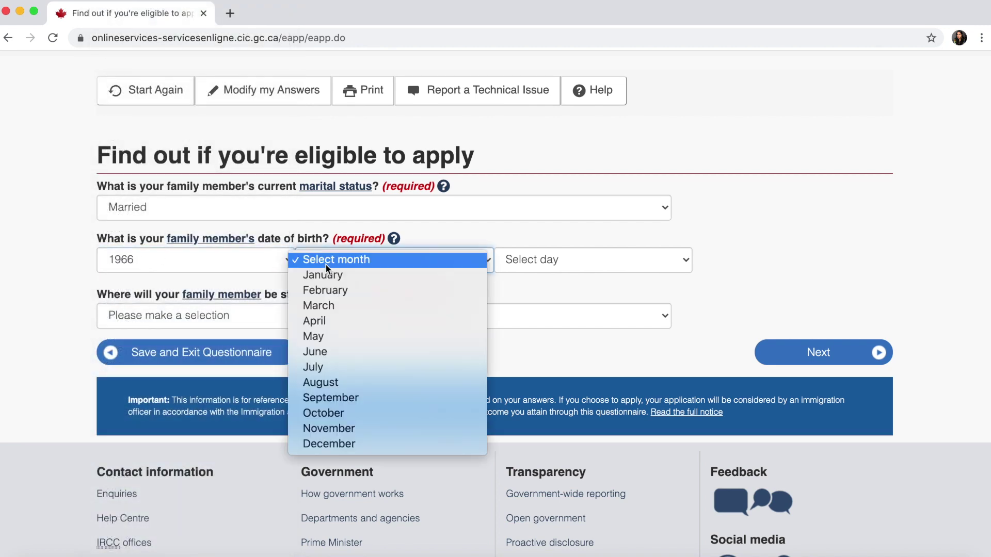
pyautogui.click(320, 321)
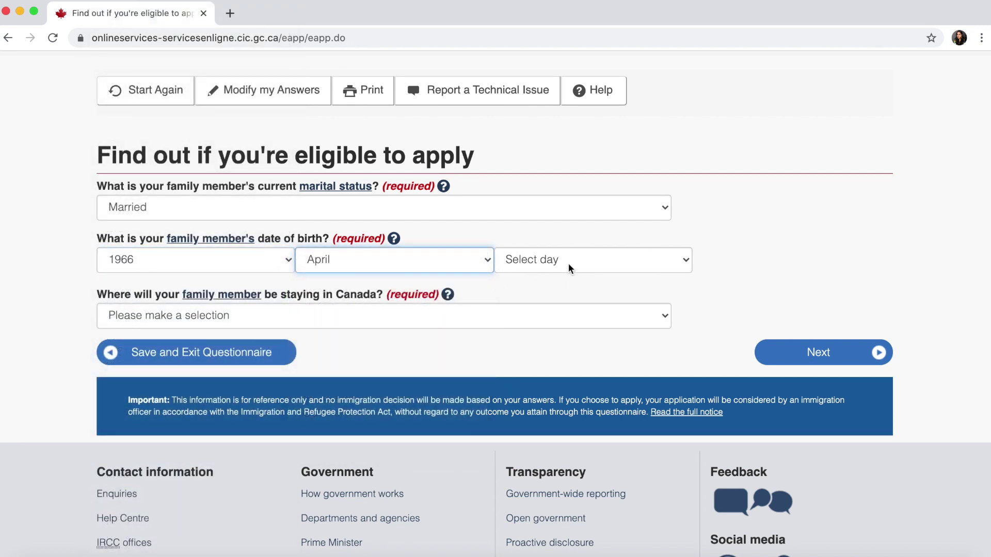
pyautogui.click(569, 263)
pyautogui.click(540, 342)
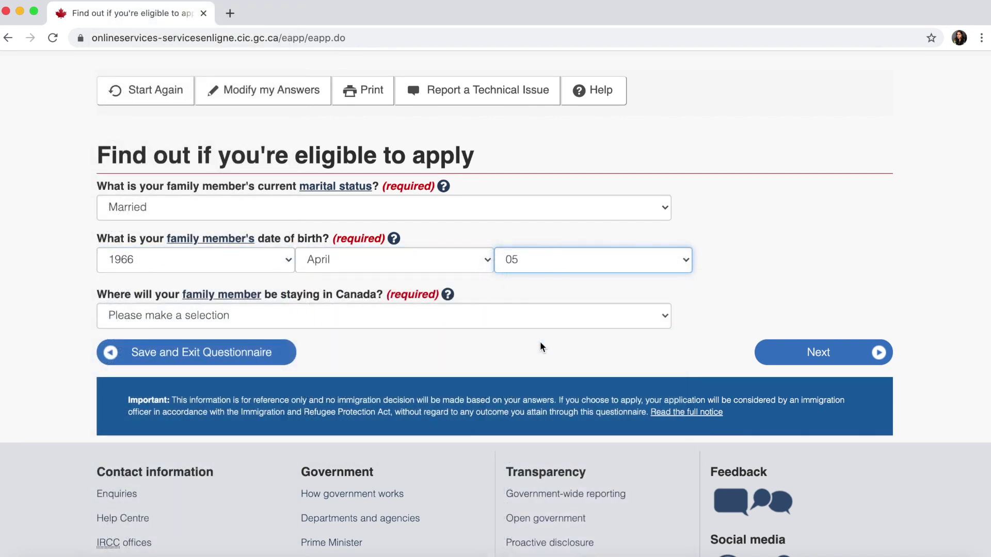
# - Set the family member's place of stay in Canada to Quebec, submit, and open the choices for why they are visiting
pyautogui.click(386, 315)
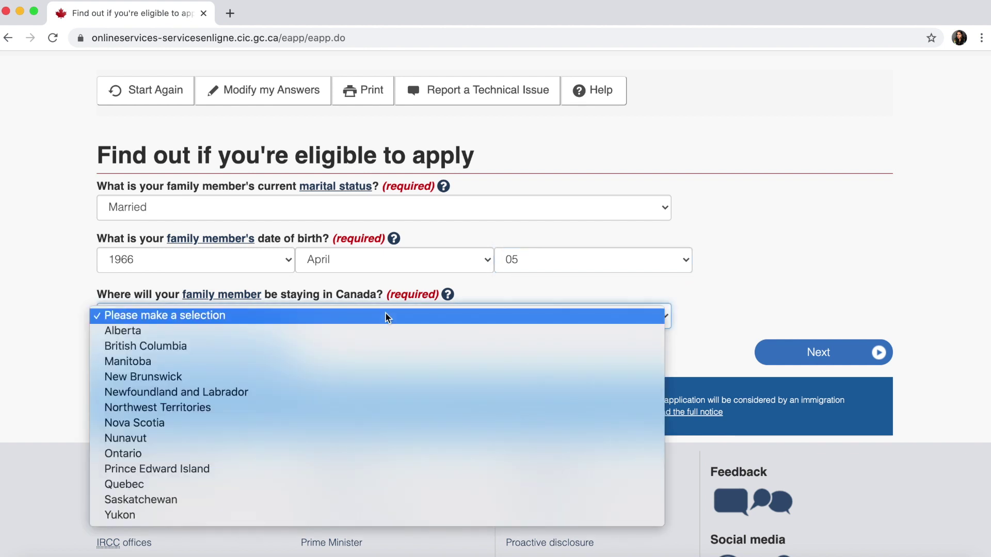
pyautogui.click(270, 488)
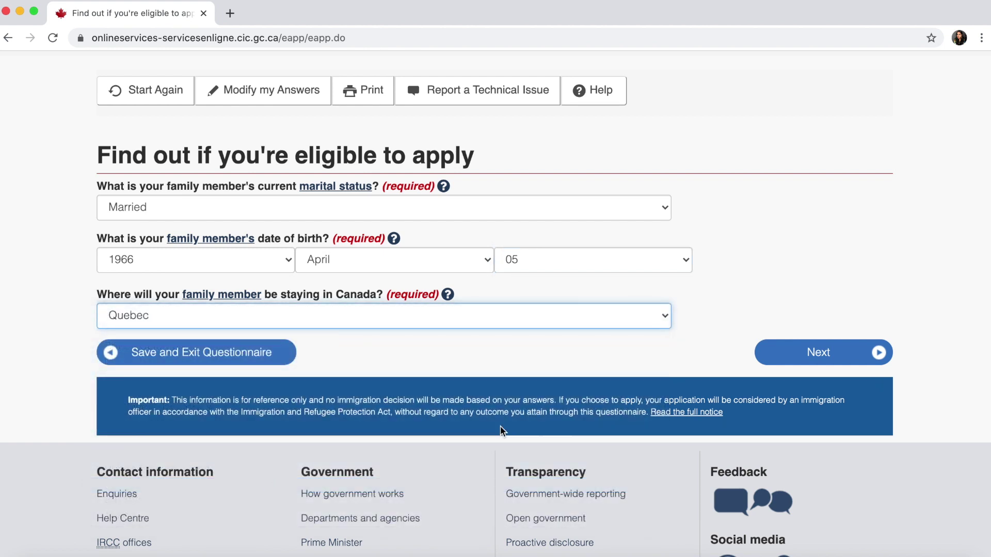
pyautogui.click(828, 355)
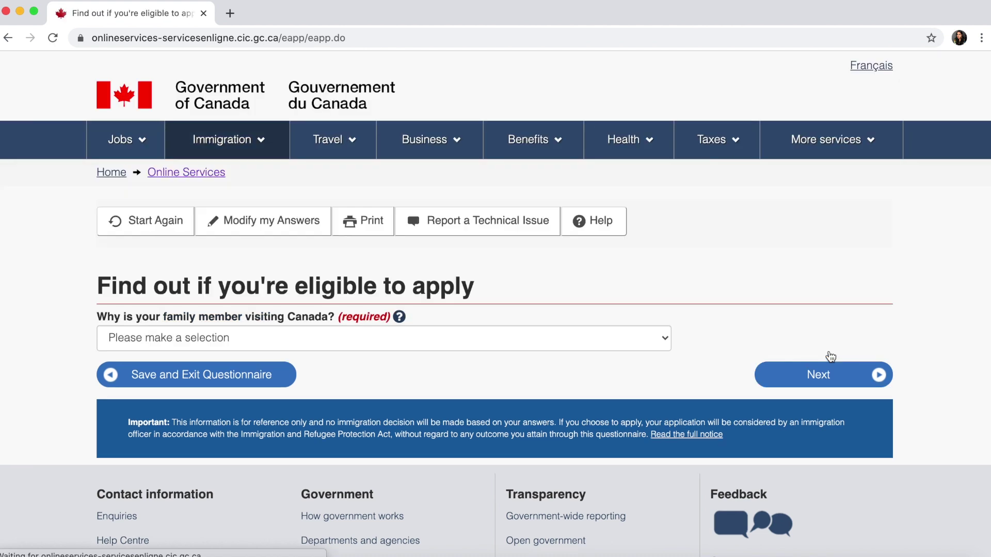
pyautogui.scroll(-2, 496, 323)
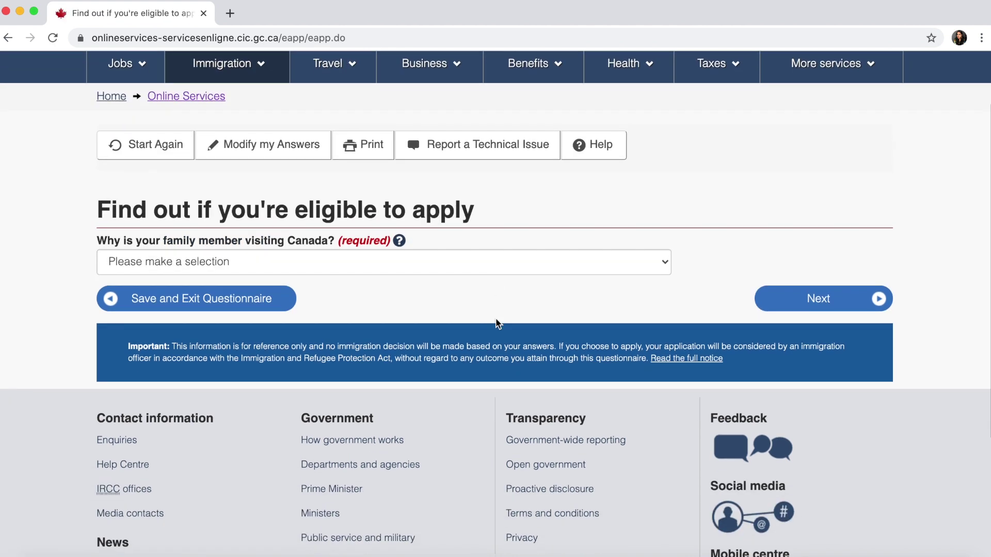
pyautogui.click(491, 266)
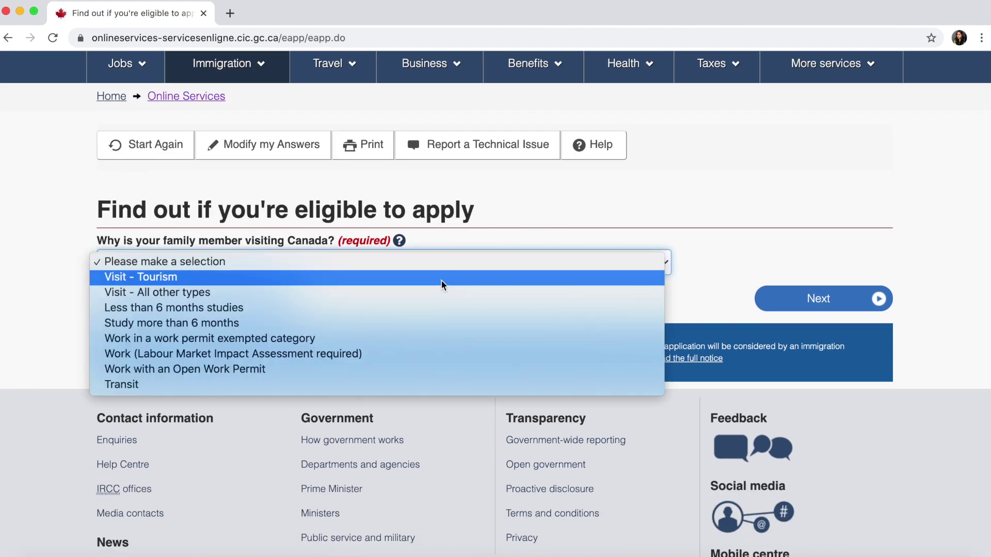
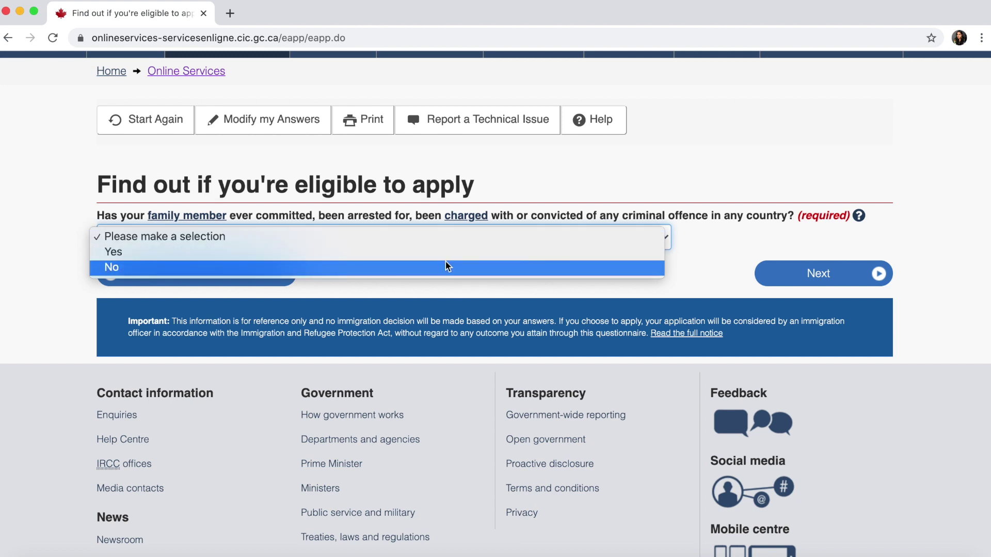
# - Answer No to the family member's criminal offence question and No to the medical exam within the last 12 months, submitting each
pyautogui.click(451, 267)
pyautogui.click(762, 273)
pyautogui.scroll(-3, 506, 342)
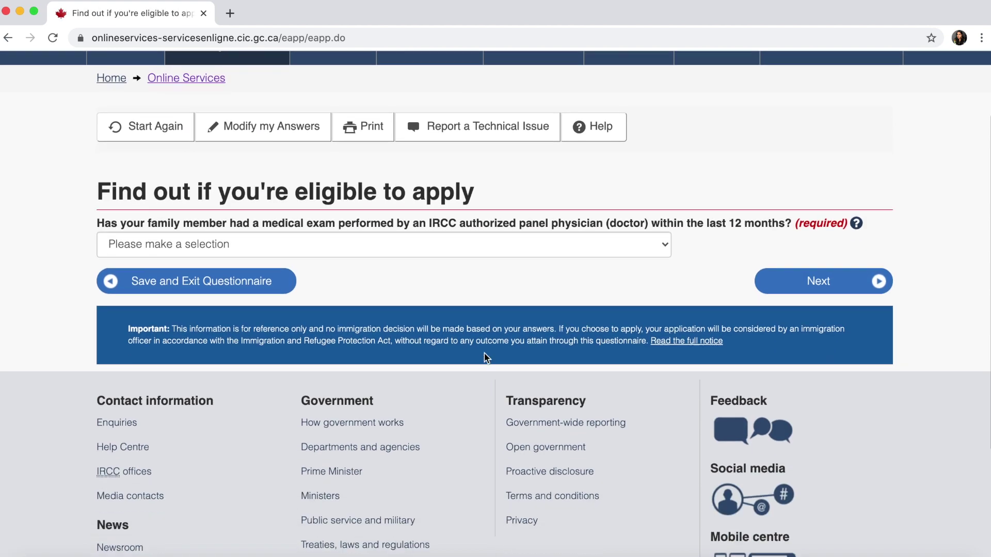
pyautogui.click(503, 237)
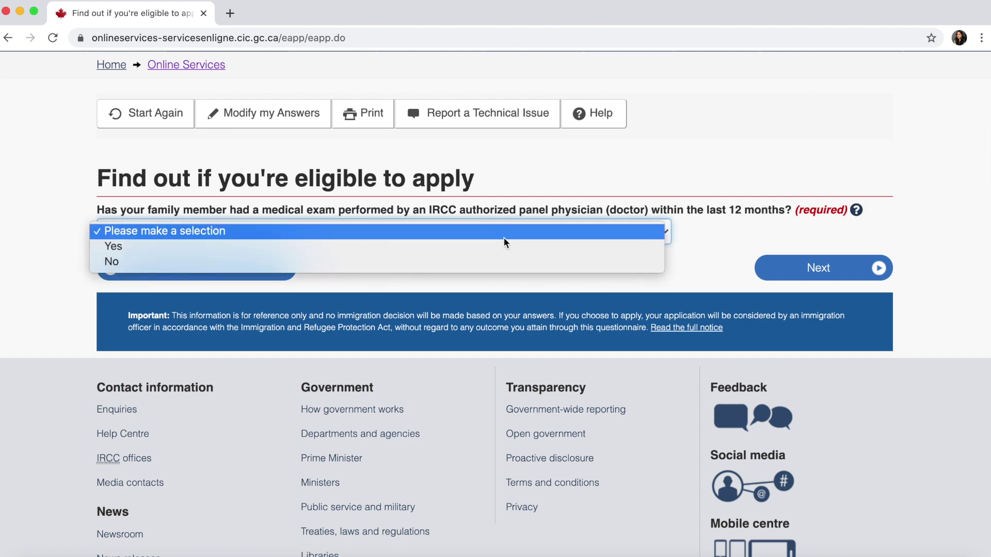
pyautogui.click(478, 263)
pyautogui.click(772, 264)
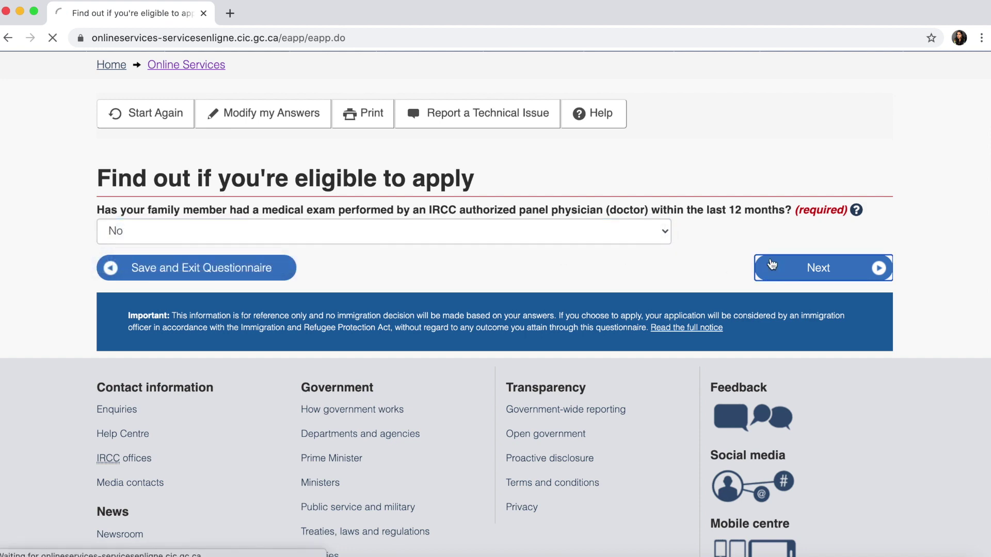
# - Answer No to the family member having given biometrics for Canada in the past 10 years and submit the answer
pyautogui.scroll(-3, 495, 312)
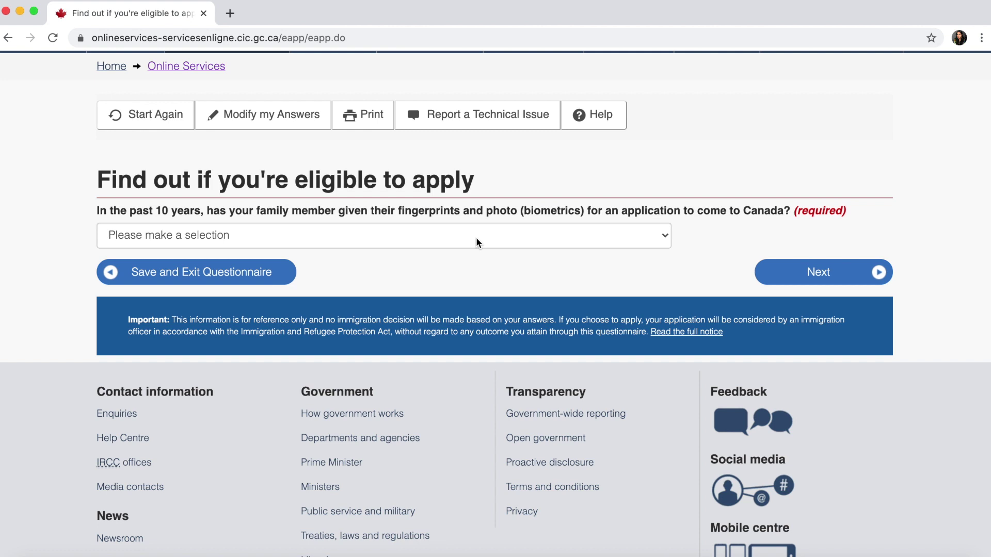
pyautogui.click(476, 237)
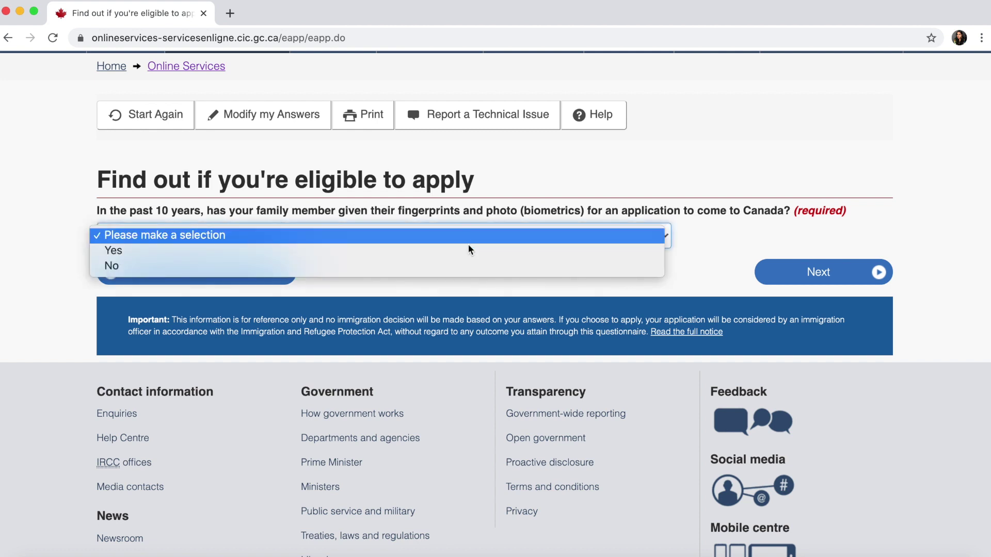
pyautogui.click(450, 270)
pyautogui.click(786, 271)
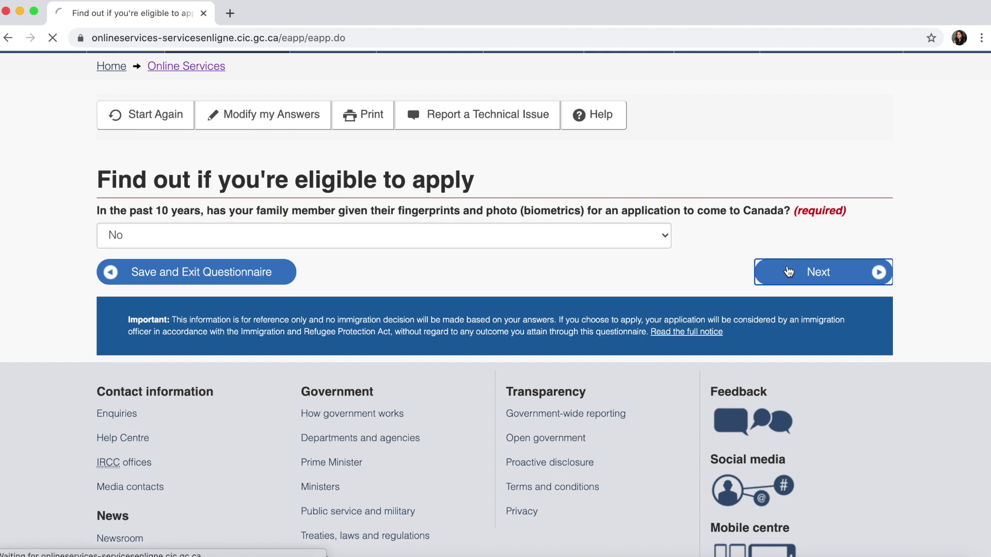
# - Choose "Yes, I will be paying my family member's application fees" and submit the answer
pyautogui.scroll(-2, 289, 331)
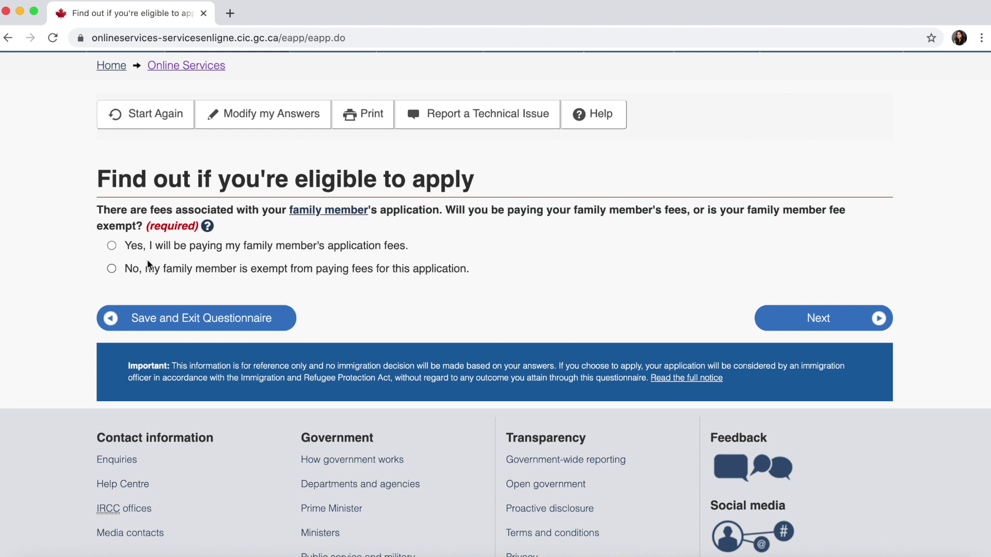
pyautogui.click(112, 246)
pyautogui.click(825, 311)
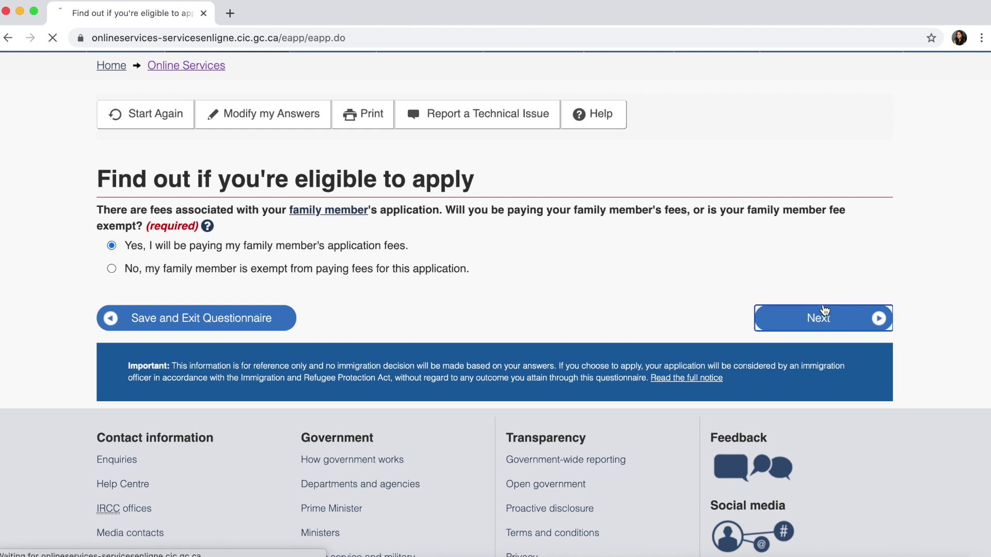
# - Answer No to submitting an application for another family member and submit the answer
pyautogui.scroll(-3, 450, 345)
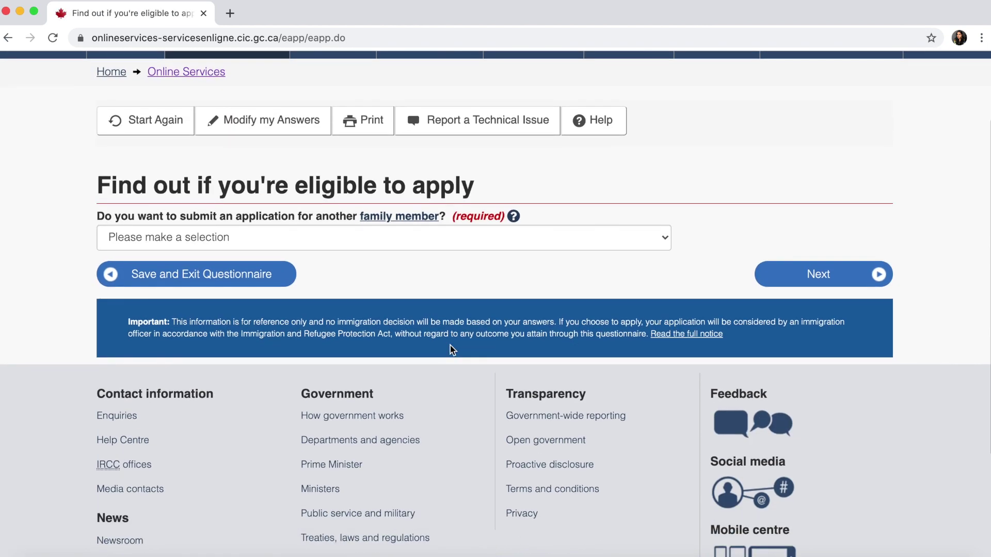
pyautogui.click(432, 245)
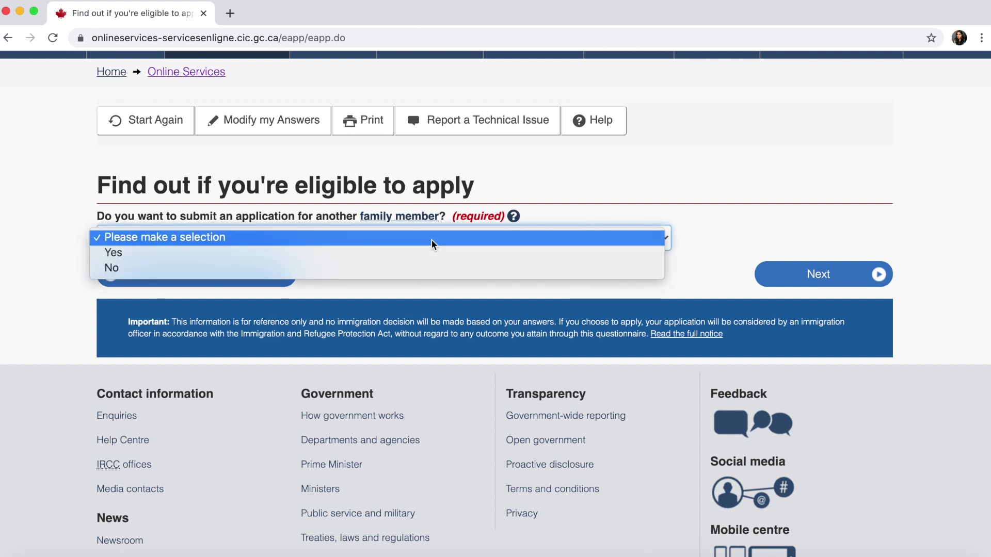
pyautogui.click(414, 271)
pyautogui.click(802, 278)
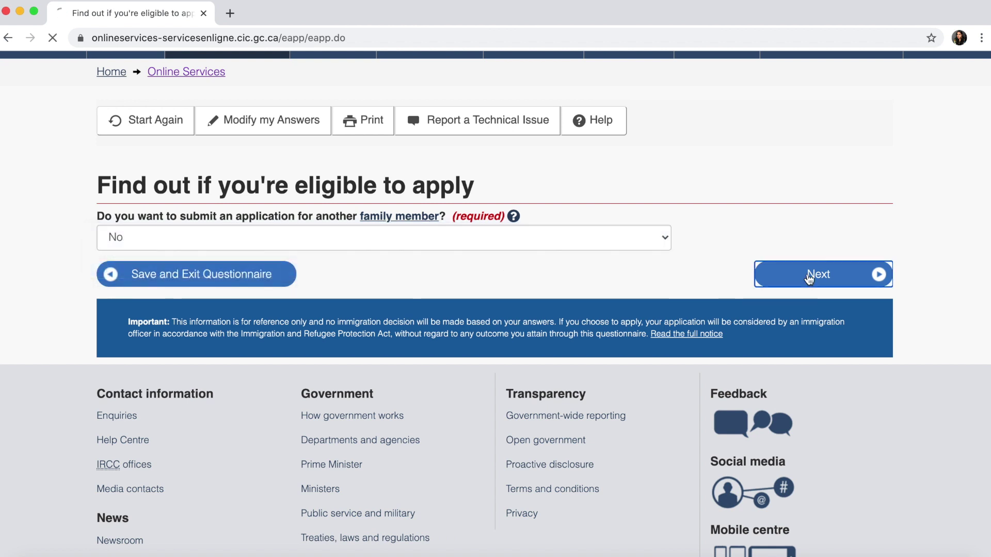
# - Answer No to giving someone access to the application and submit the answer
pyautogui.scroll(-2, 560, 357)
pyautogui.scroll(-3, 560, 355)
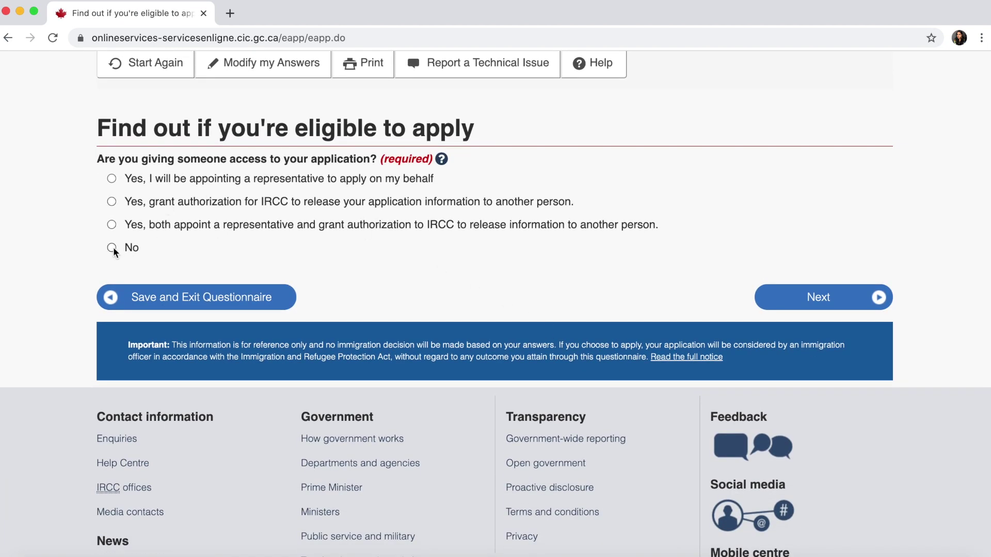
pyautogui.click(778, 296)
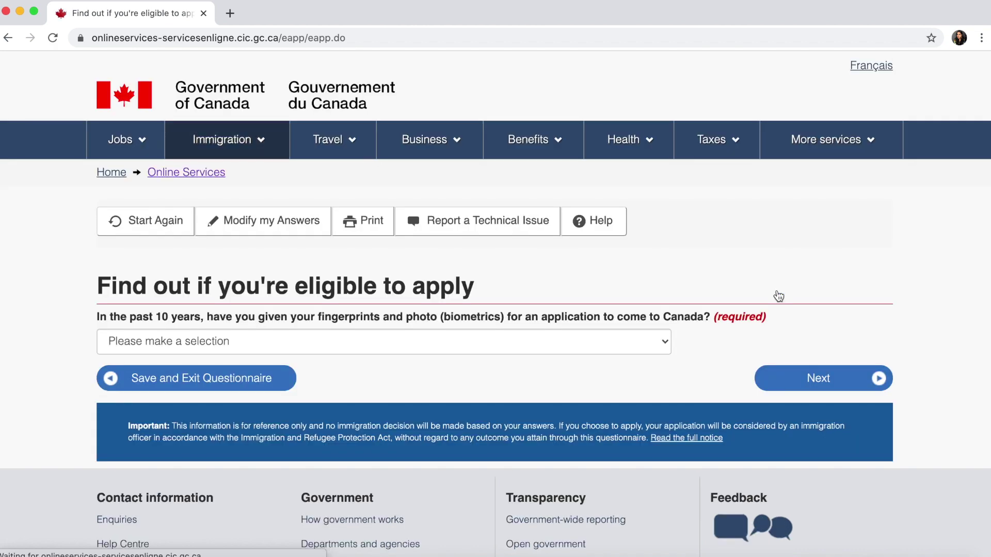
# - Answer No to the applicant's own fingerprints and photo having been given in the past 10 years, and submit
pyautogui.scroll(-2, 453, 317)
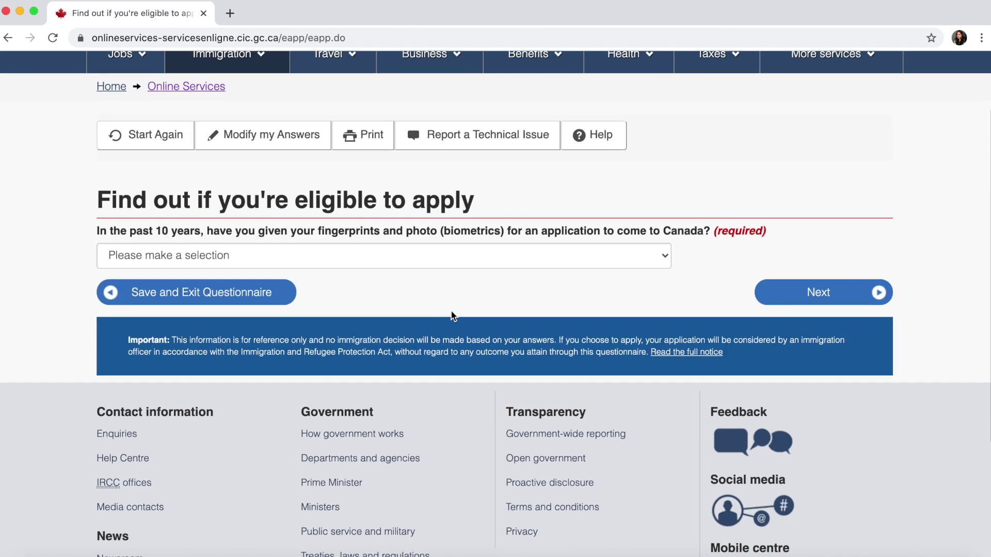
pyautogui.click(422, 255)
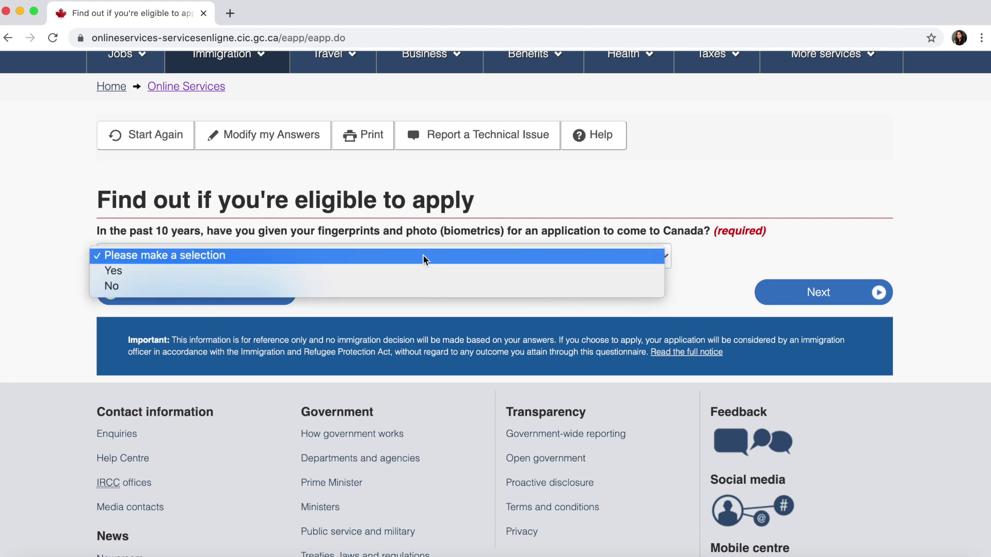
pyautogui.click(401, 288)
pyautogui.click(780, 295)
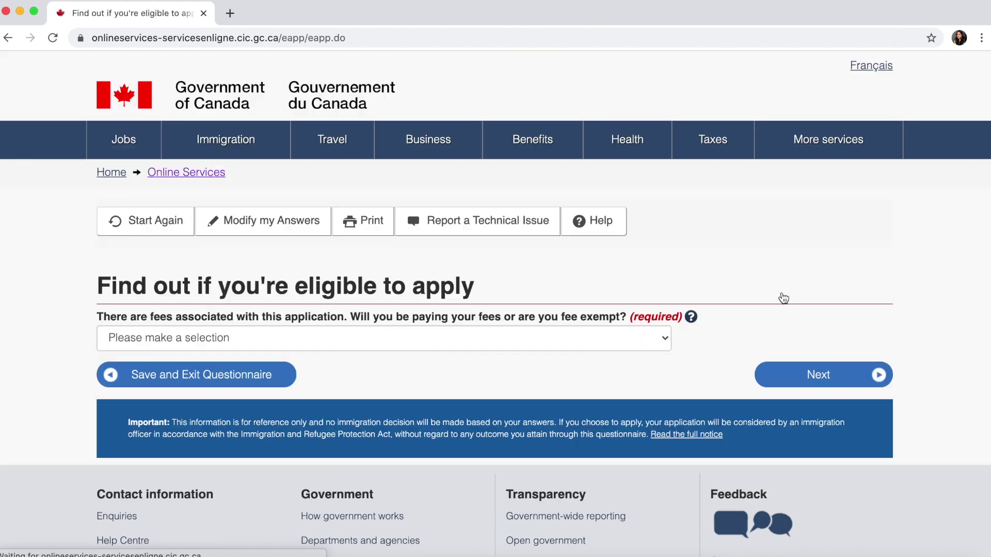
# - Choose "Yes, I will be paying my application fees" for the applicant's own fees and submit the answer
pyautogui.scroll(-2, 416, 370)
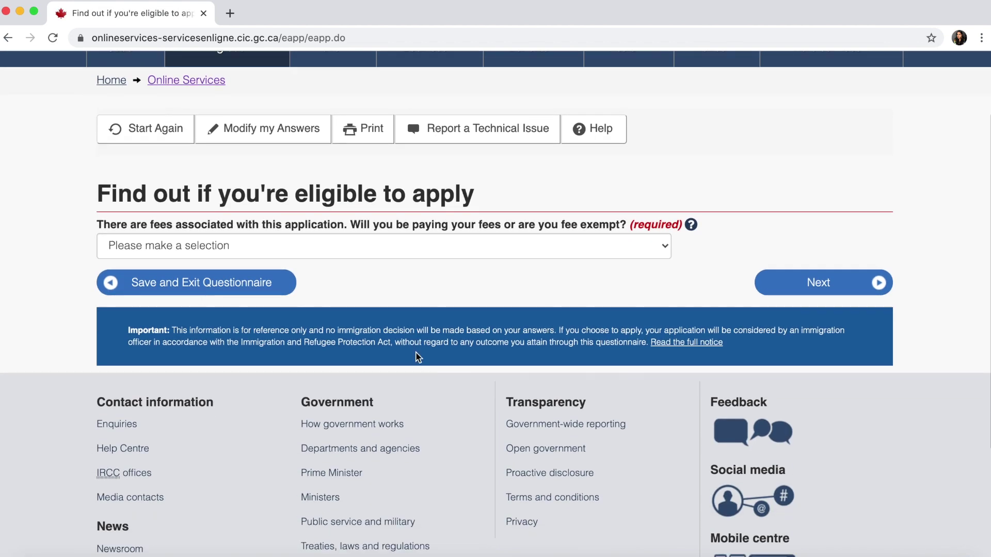
pyautogui.click(420, 249)
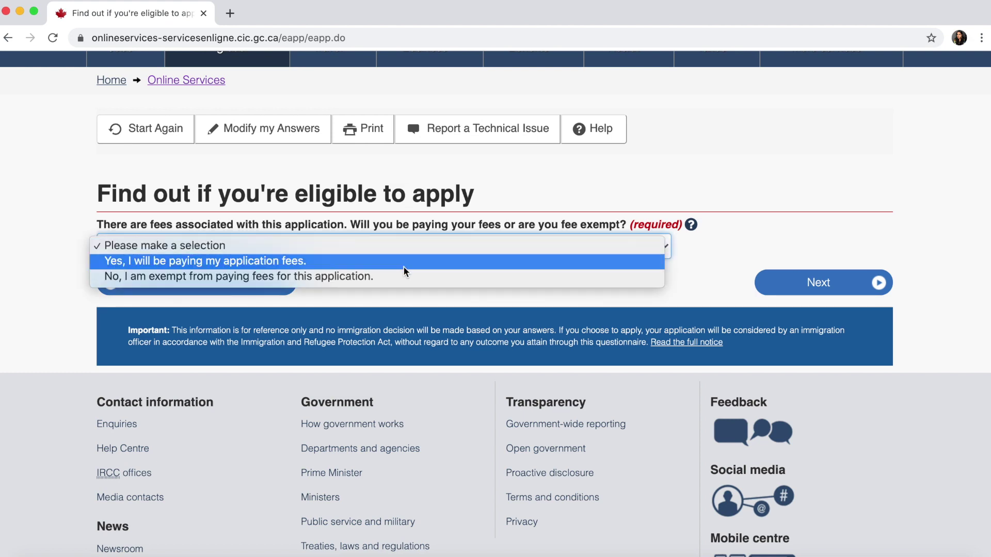
pyautogui.click(404, 263)
pyautogui.click(782, 295)
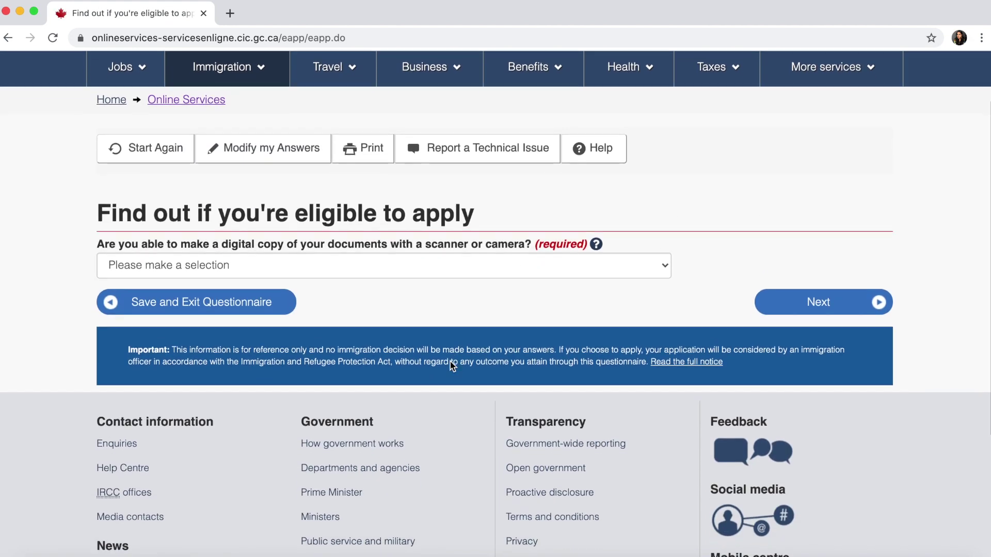
# - Answer Yes to being able to make digital copies of documents with a scanner or camera, and submit
pyautogui.click(465, 266)
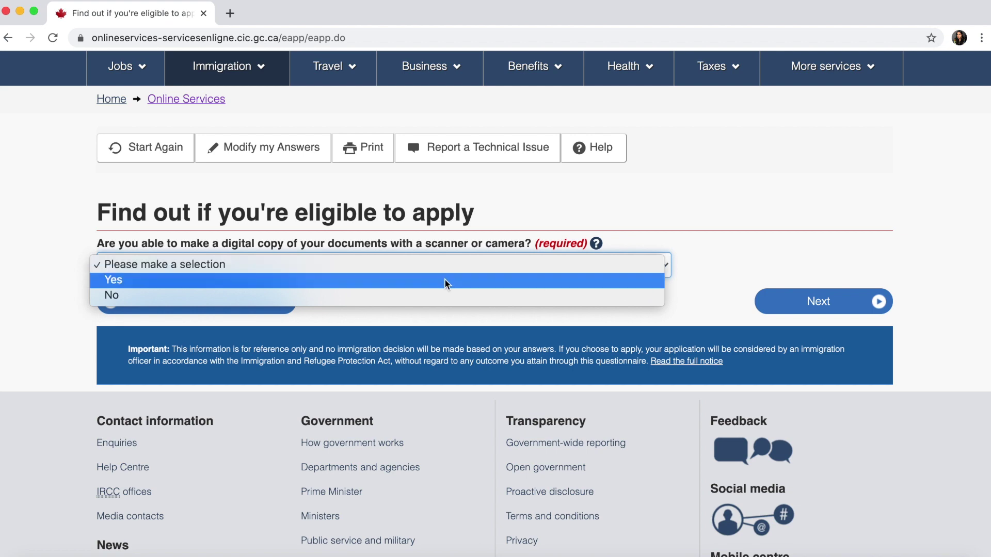
pyautogui.press('Escape')
pyautogui.press('Down')
pyautogui.press('Tab')
pyautogui.press('Return')
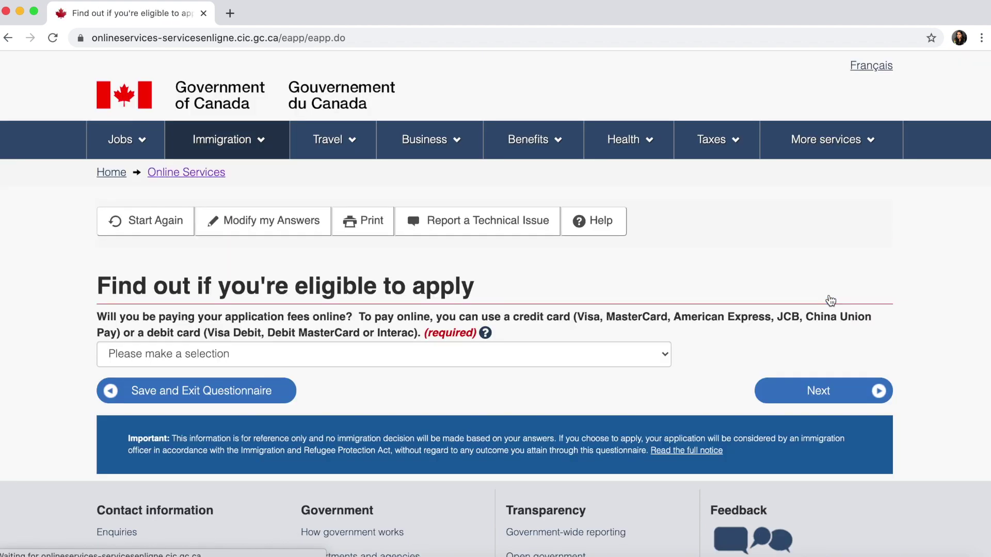
# - Answer Yes to paying the application fees online and submit to proceed to the review page
pyautogui.scroll(-3, 488, 369)
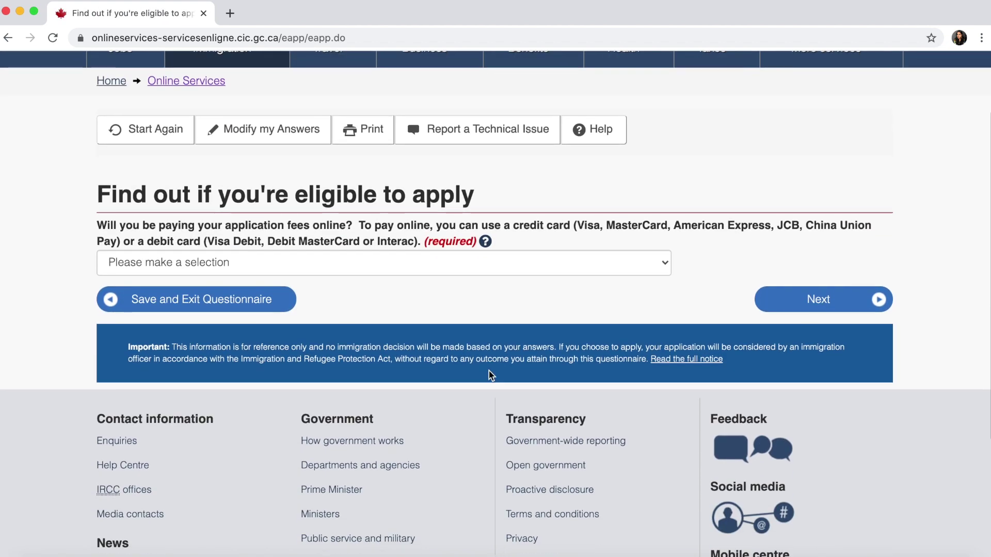
pyautogui.click(466, 264)
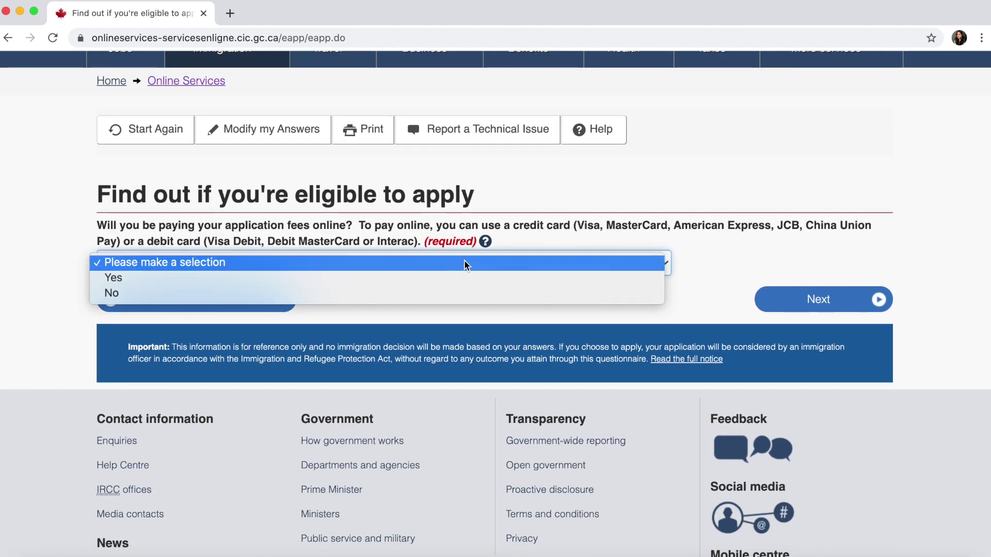
pyautogui.click(447, 279)
pyautogui.click(778, 304)
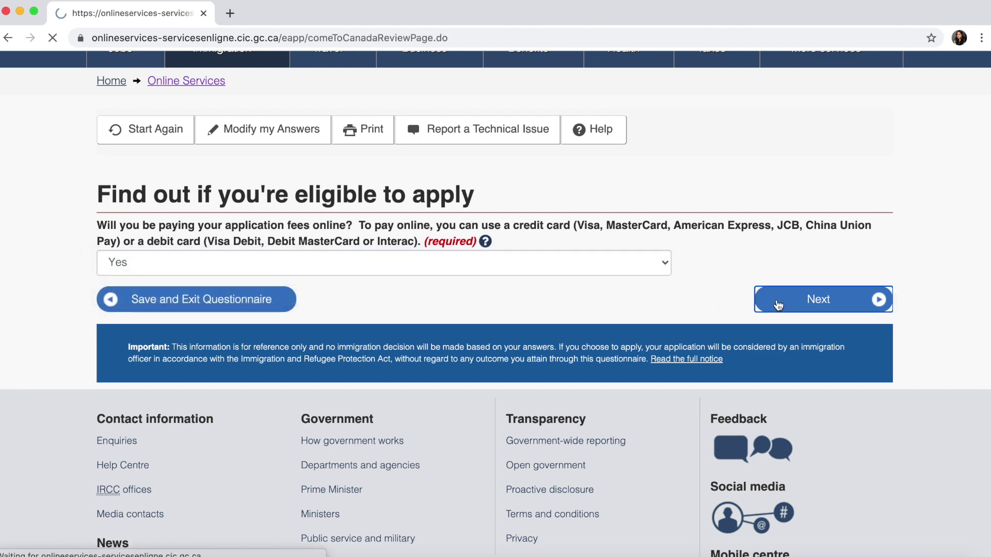
# - Review the questionnaire answers for the applicant and family member, and continue to the submission instructions
pyautogui.scroll(-9, 436, 365)
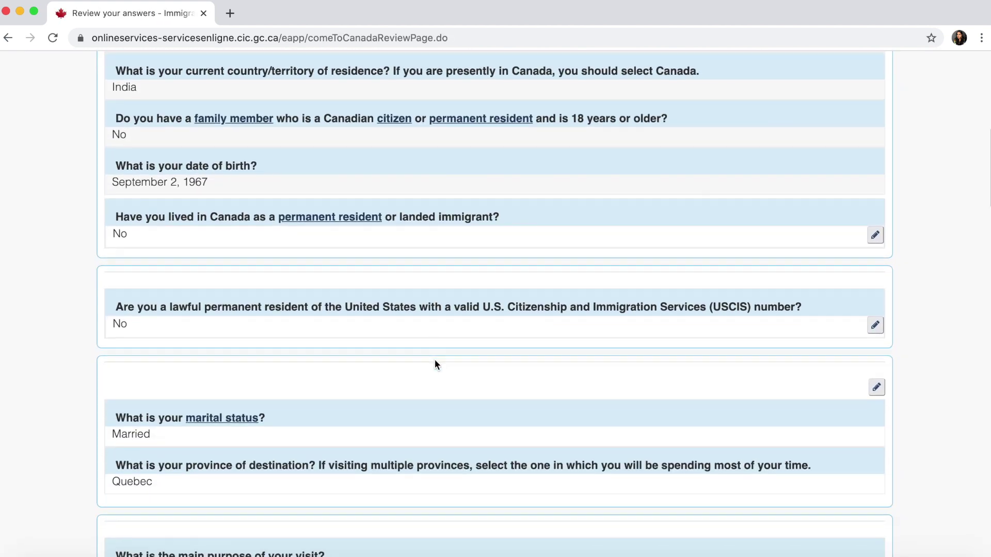
pyautogui.scroll(-20, 434, 360)
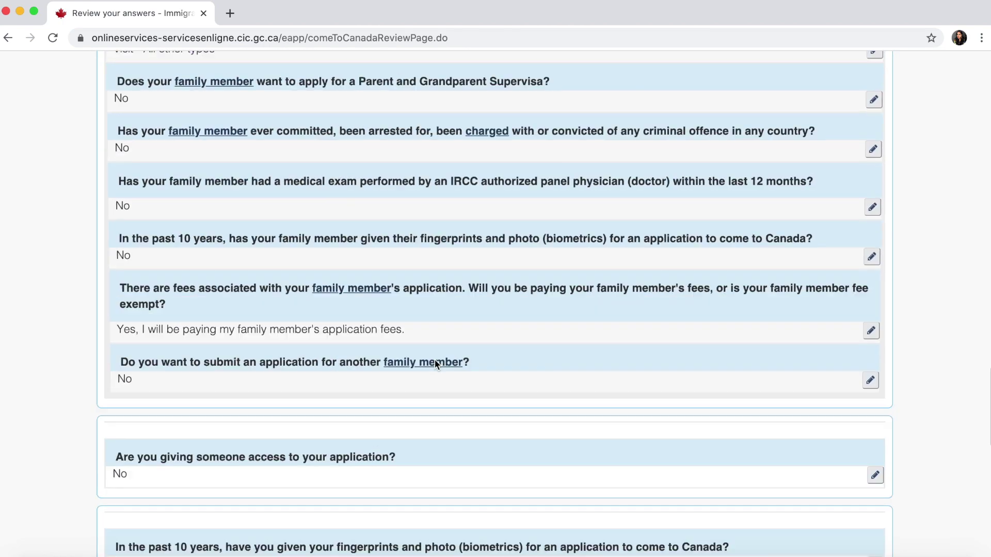
pyautogui.scroll(-10, 435, 364)
pyautogui.click(836, 312)
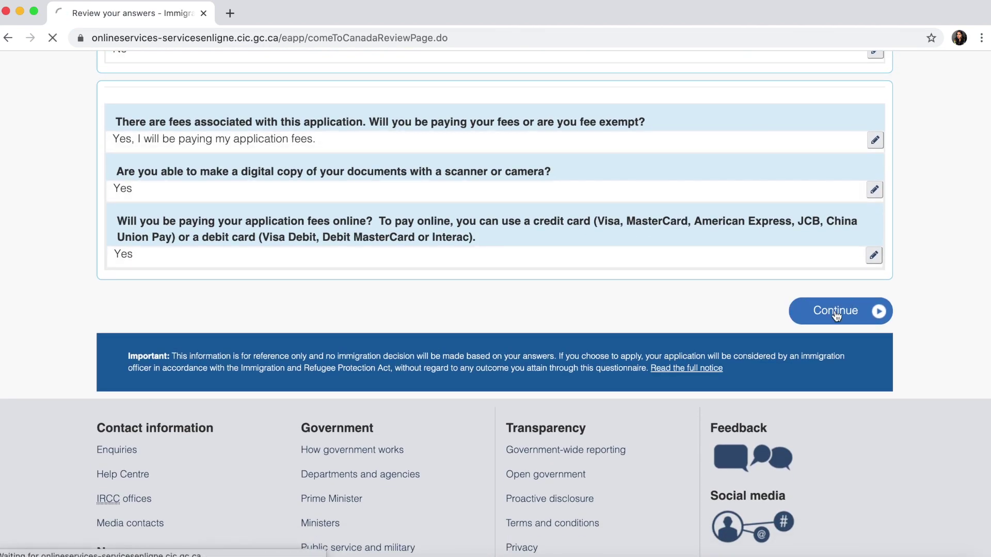
# - Go through the submission instructions, including the file size tips and fee payment, and continue to the document checklist
pyautogui.scroll(-13, 836, 316)
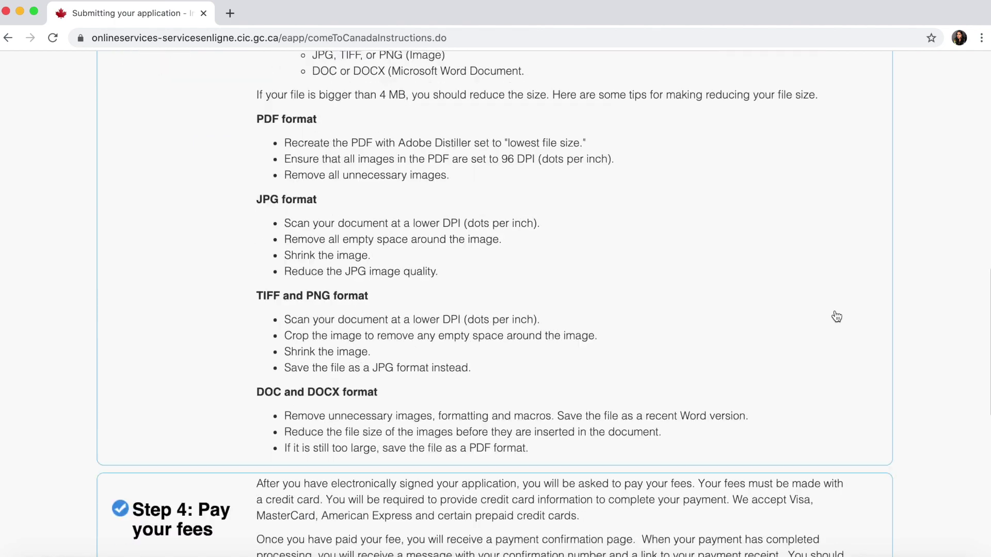
pyautogui.scroll(-7, 837, 317)
pyautogui.click(842, 305)
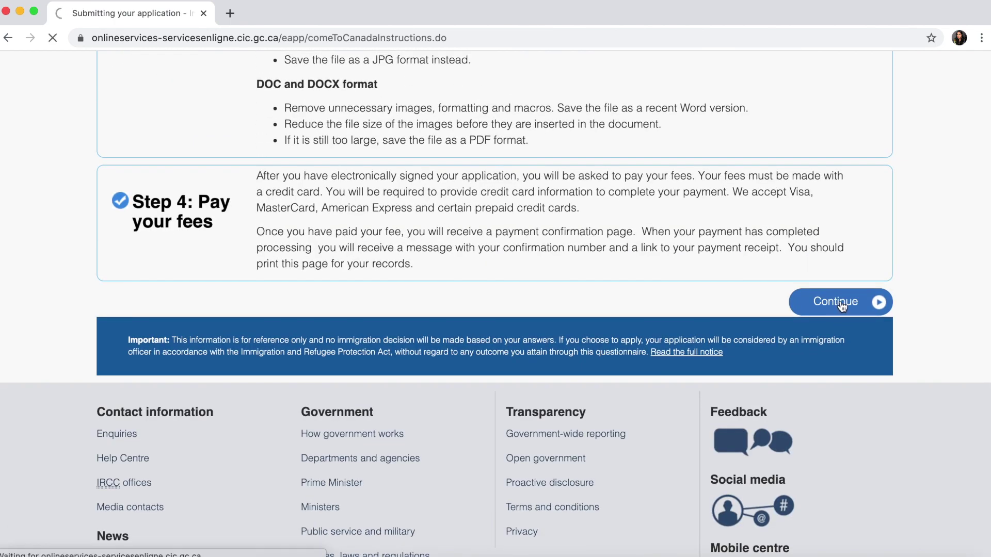
# - Examine the applicant's required application form and read the instructions for the Travel History document, then close them
pyautogui.scroll(-7, 841, 306)
pyautogui.scroll(3, 841, 306)
pyautogui.scroll(3, 842, 306)
pyautogui.scroll(-7, 843, 307)
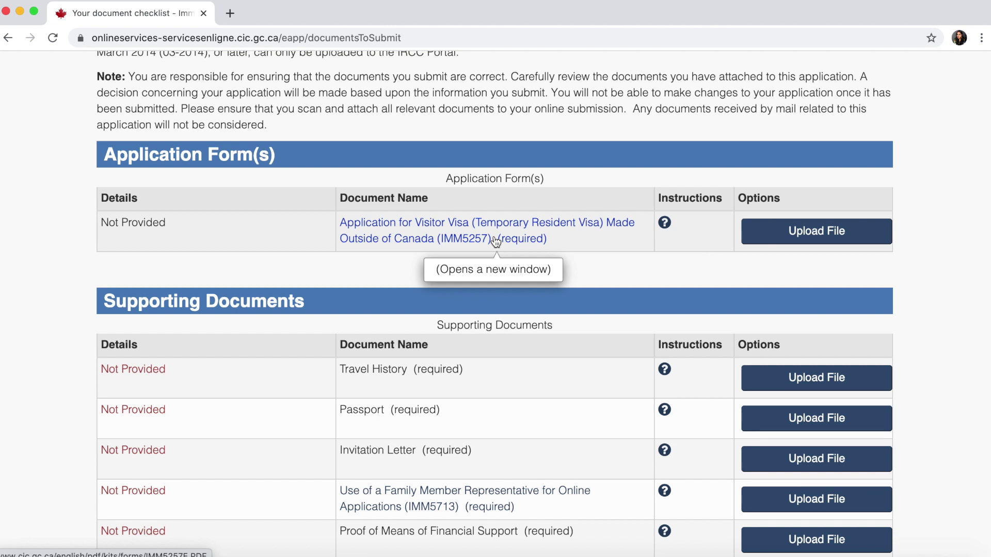
pyautogui.scroll(-3, 594, 295)
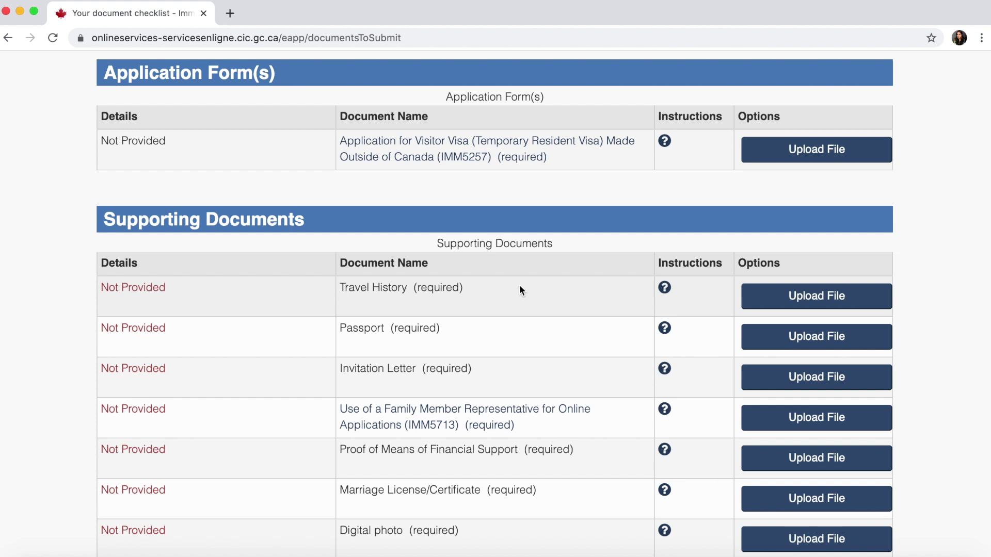
pyautogui.click(665, 289)
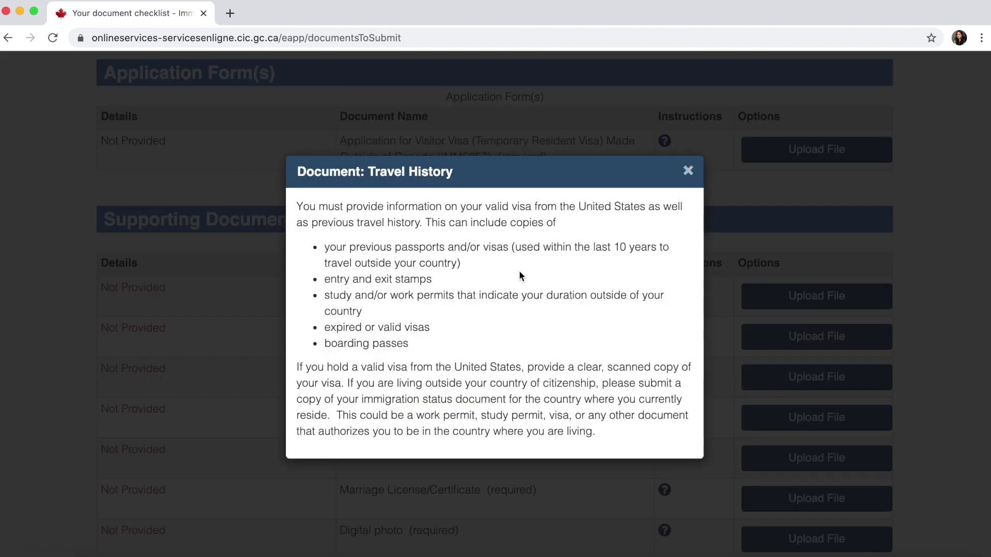
pyautogui.click(689, 172)
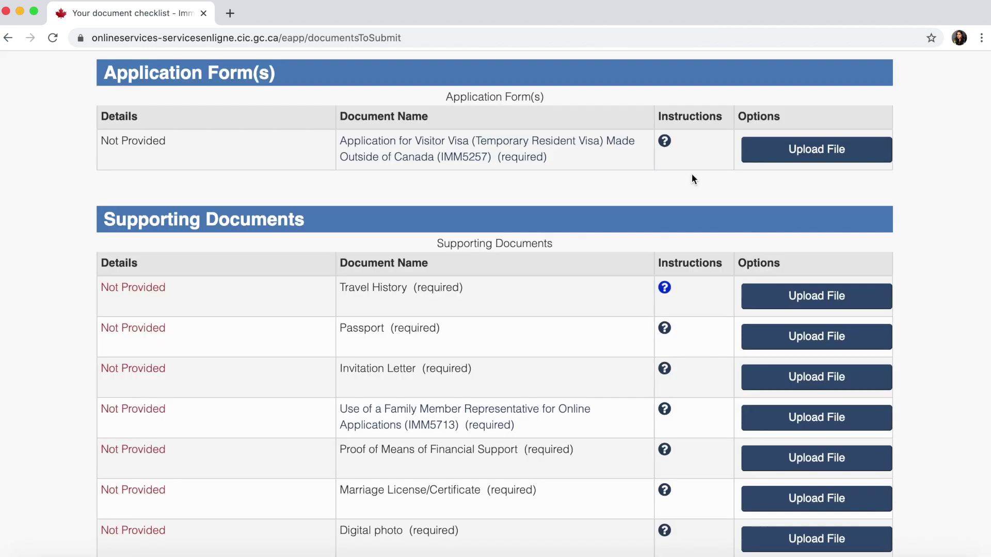
# - Go through the applicant's supporting documents and read the instructions for Purpose of Travel - Other, closing them when done
pyautogui.scroll(-3, 541, 354)
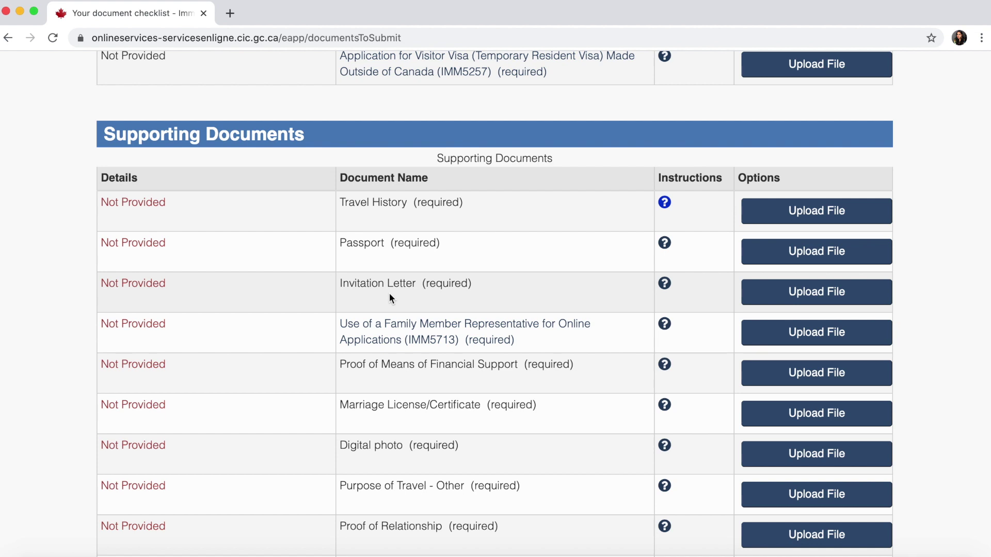
pyautogui.scroll(-2, 389, 293)
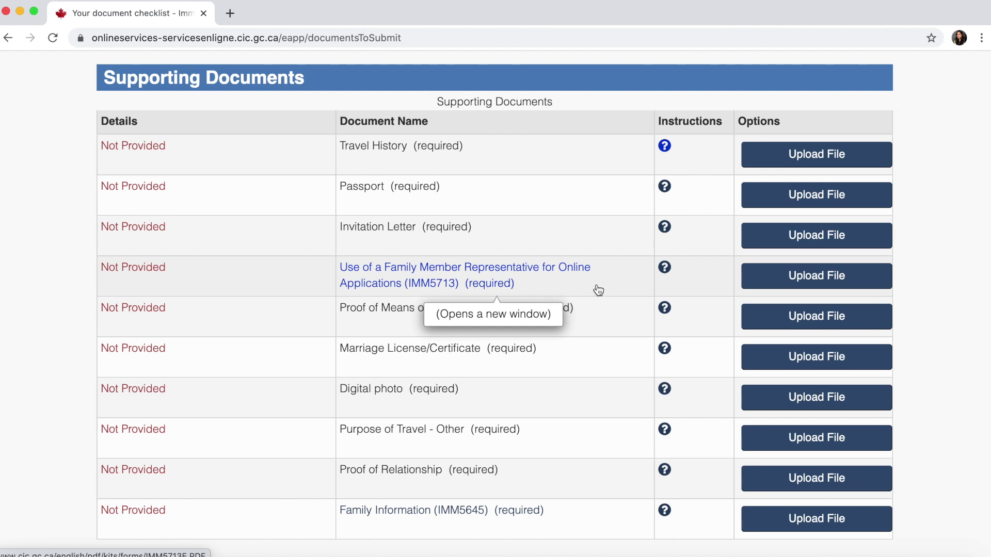
pyautogui.scroll(-2, 595, 289)
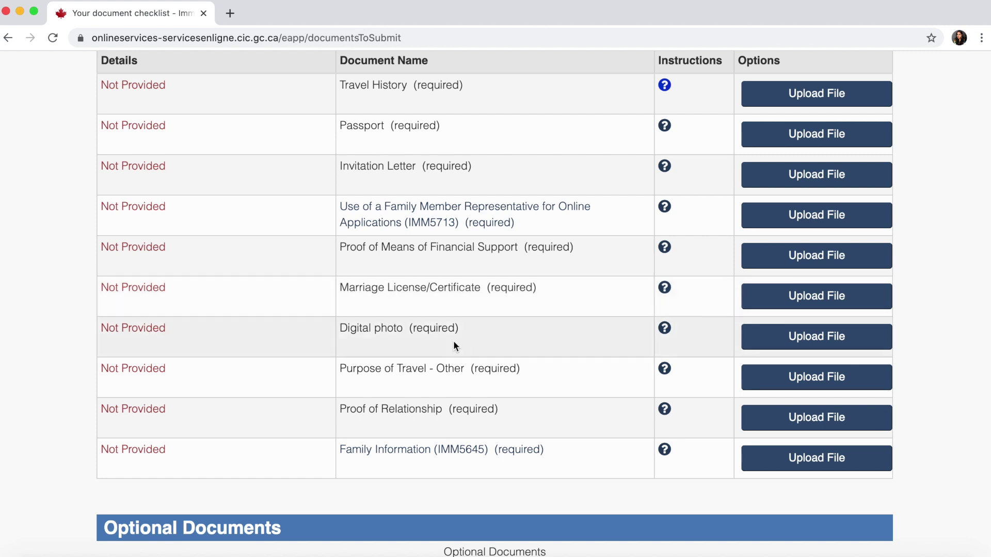
pyautogui.scroll(-2, 454, 341)
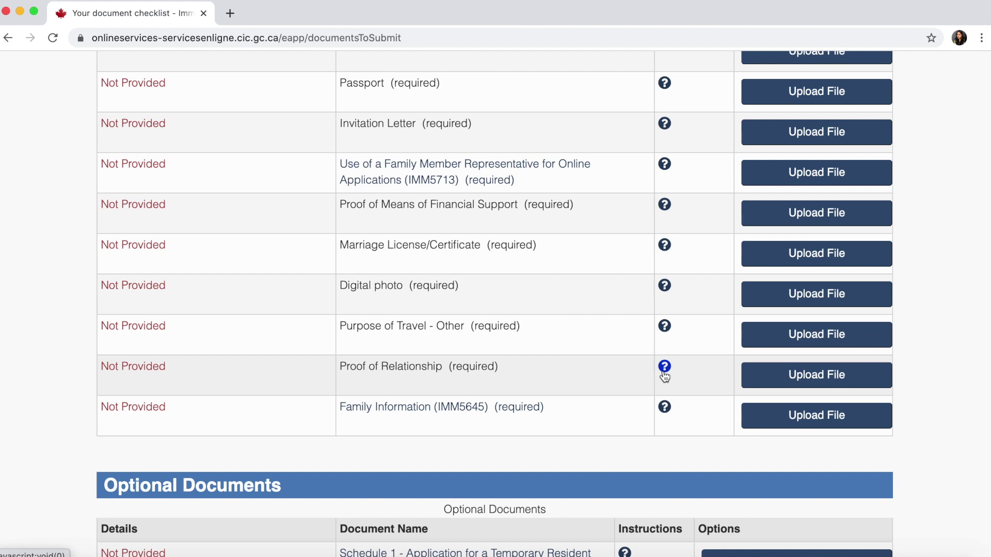
pyautogui.click(665, 327)
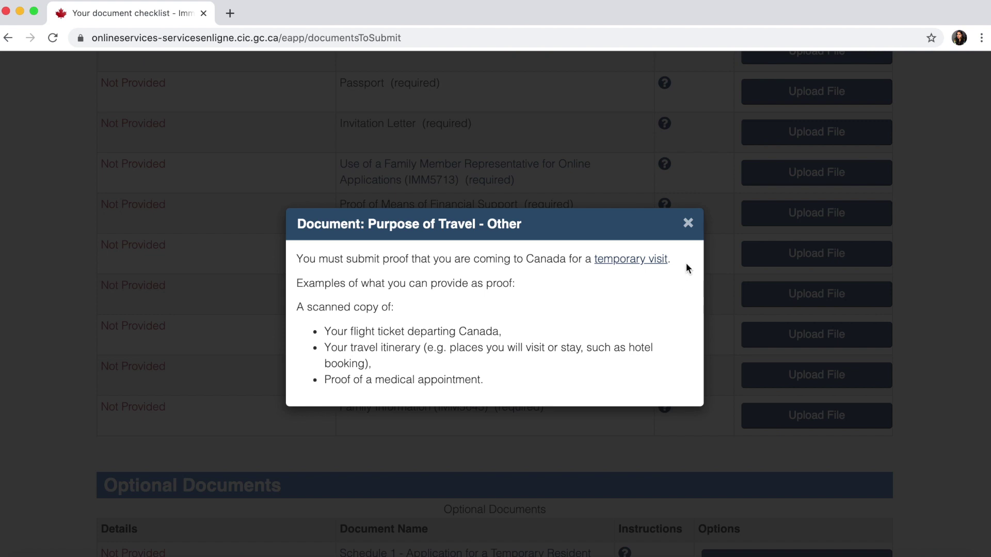
pyautogui.click(691, 225)
# - Examine the applicant's optional documents and the application form, supporting and optional documents required for the family member
pyautogui.scroll(-6, 604, 361)
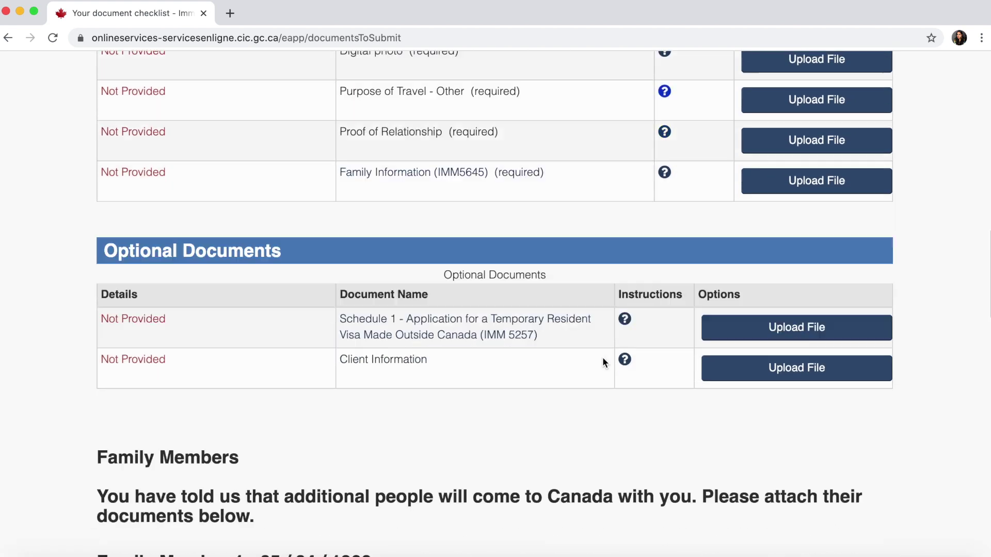
pyautogui.scroll(-6, 602, 357)
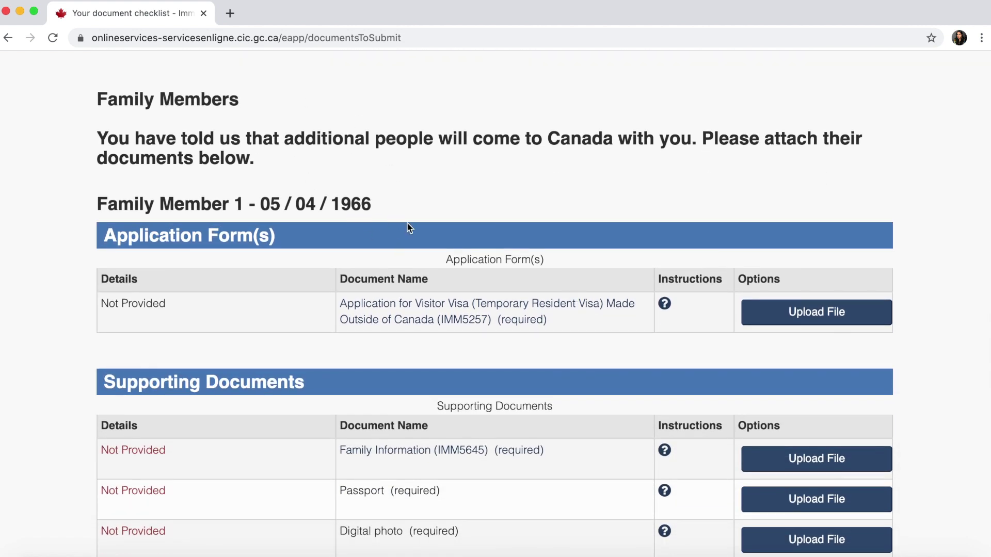
pyautogui.scroll(-3, 423, 292)
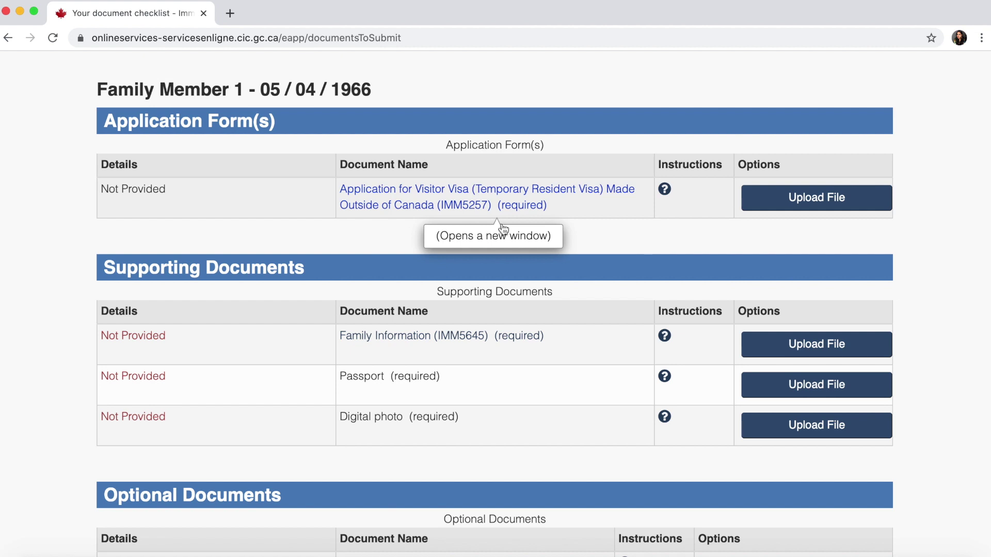
pyautogui.scroll(-2, 507, 223)
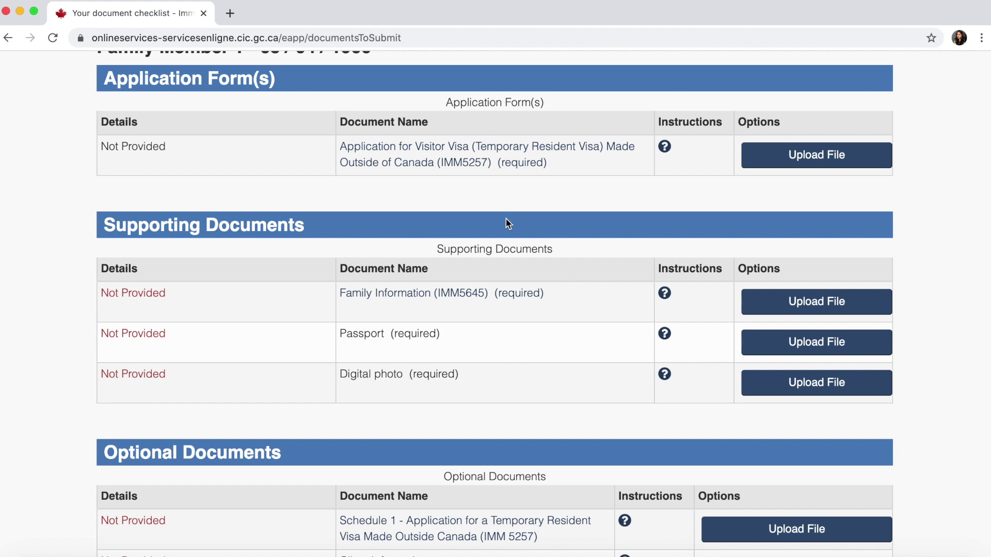
pyautogui.scroll(-4, 507, 223)
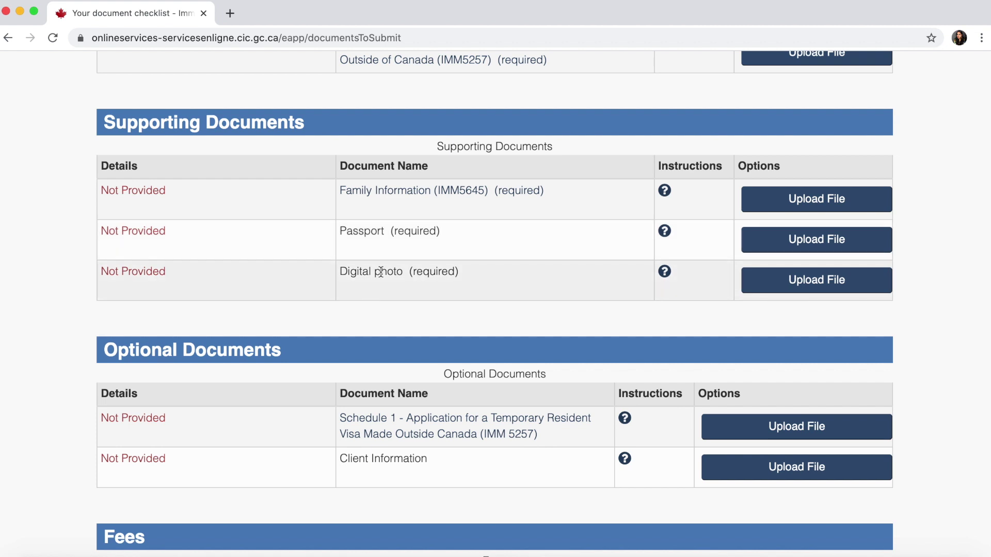
pyautogui.scroll(-1, 395, 287)
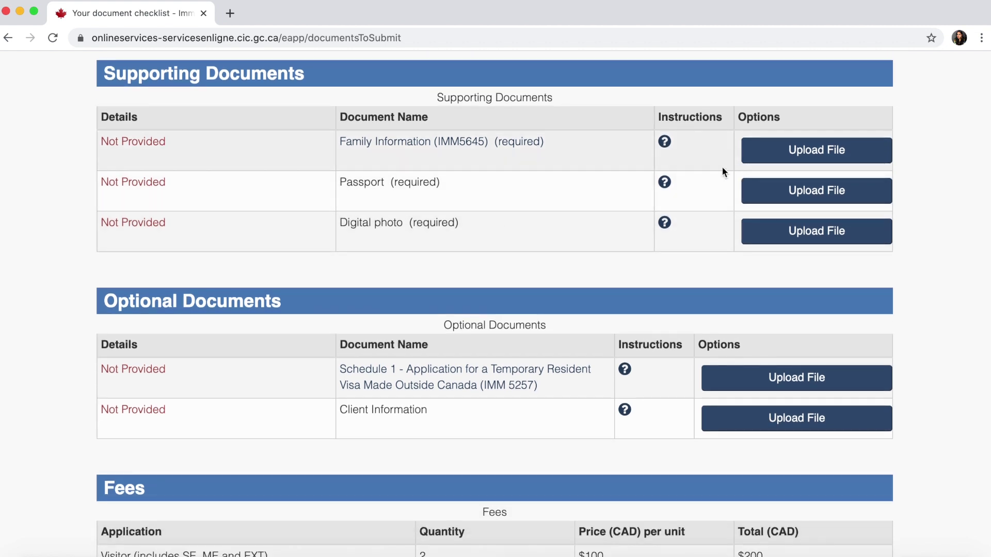
pyautogui.scroll(2, 533, 180)
pyautogui.scroll(-2, 721, 293)
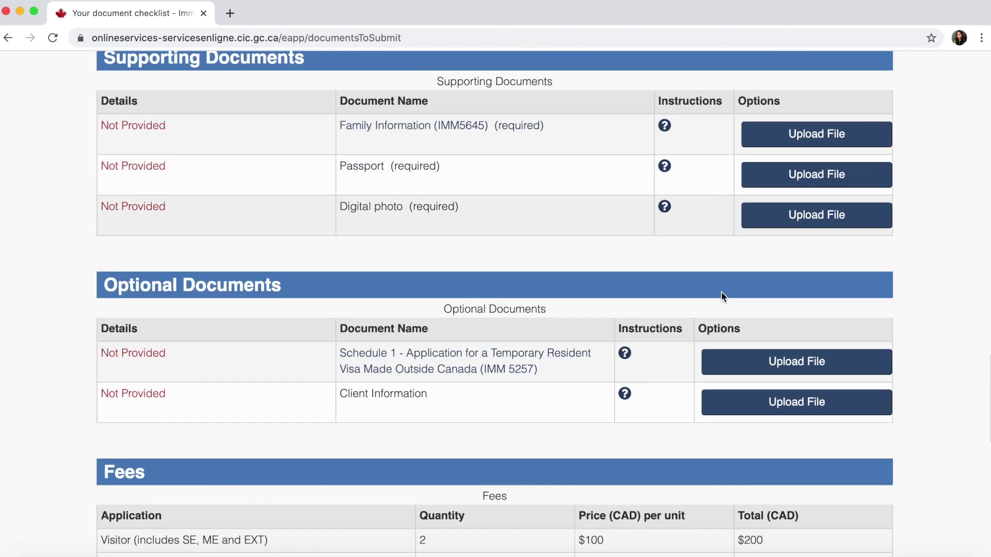
# - Check the fees table and total price below the document lists, and return to the start of the checklist
pyautogui.scroll(-5, 721, 293)
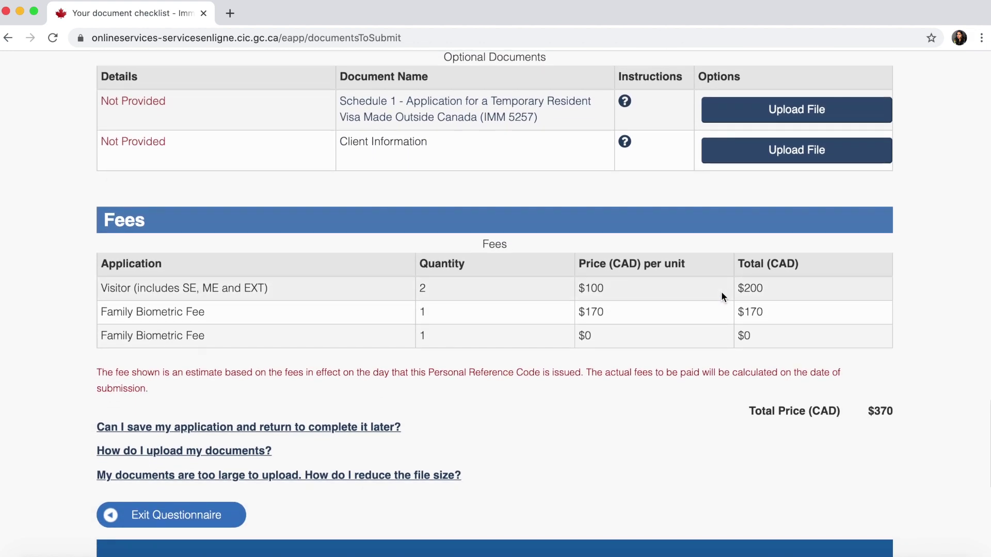
pyautogui.scroll(-1, 746, 351)
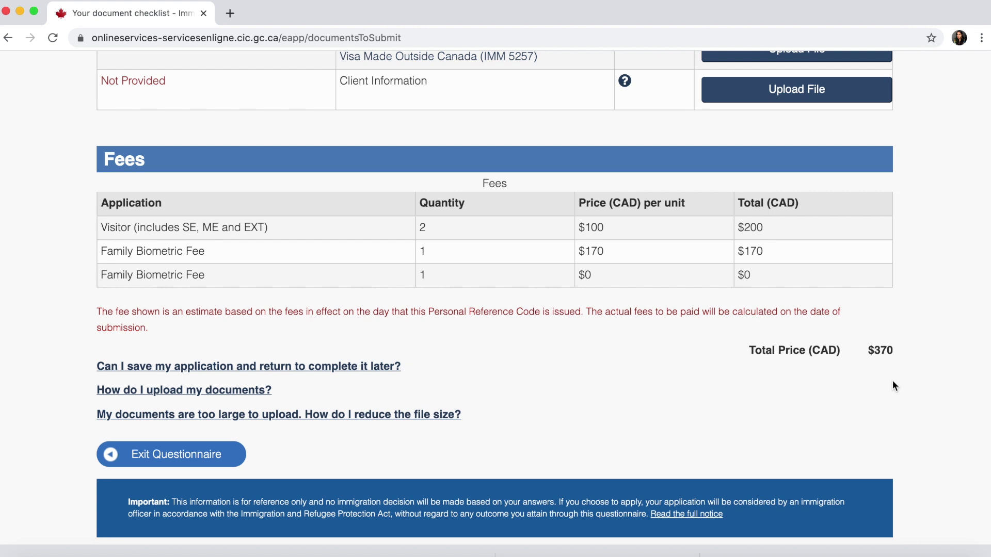
pyautogui.scroll(-3, 893, 382)
pyautogui.scroll(15, 893, 382)
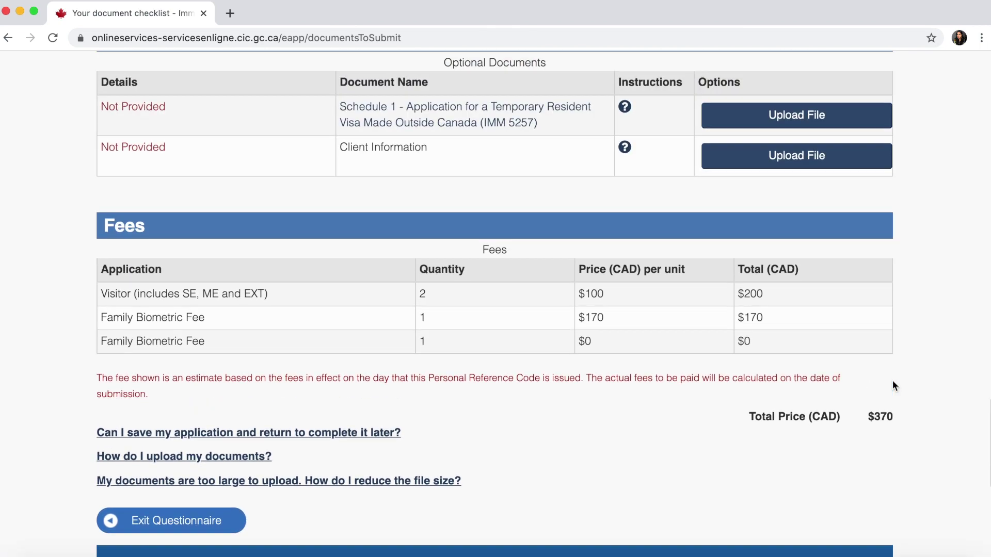
pyautogui.scroll(15, 893, 382)
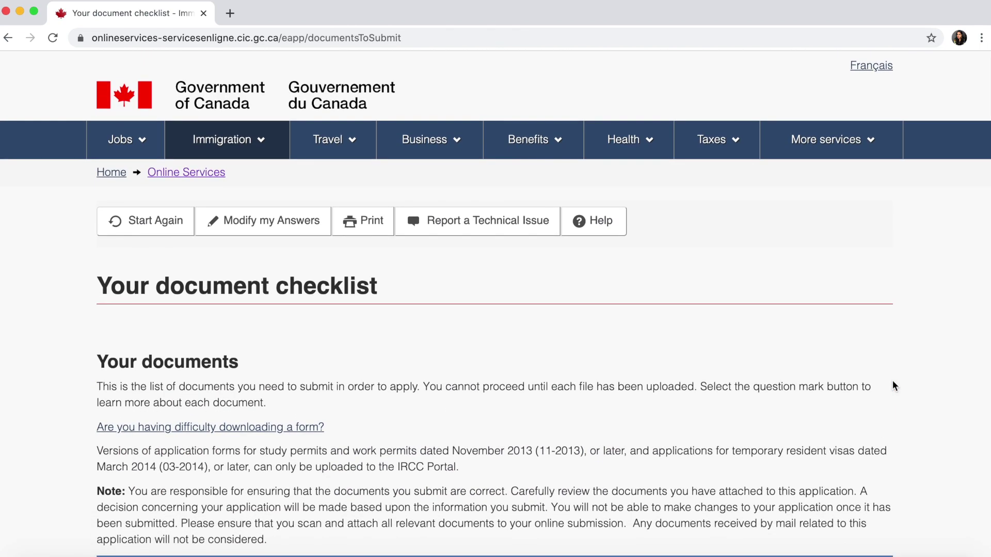